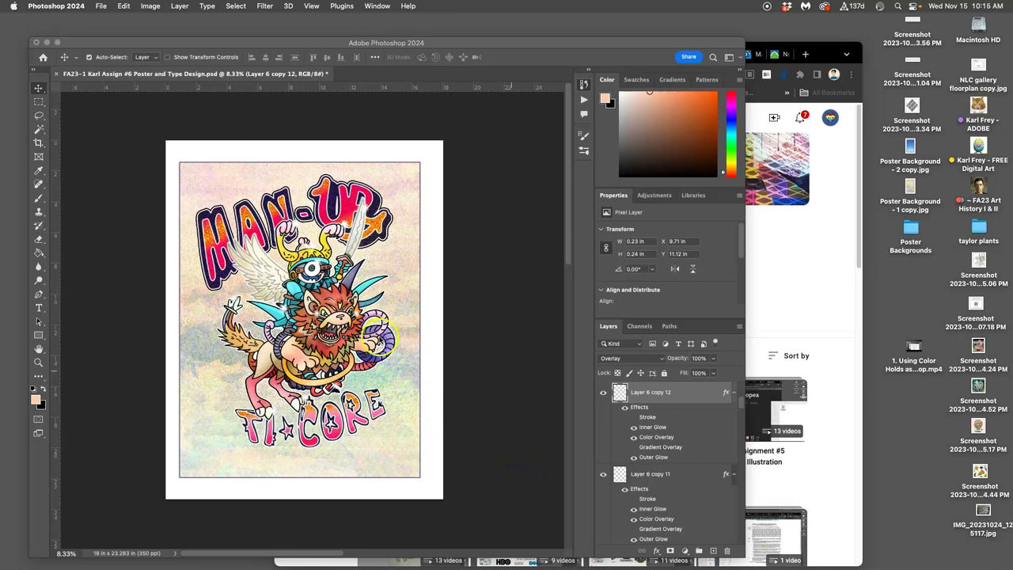
Examine the poster's lion, rider and MAN-UP lettering up close, and the composition at a wider view.
left_click(399, 307)
key("super+plus")
key("super+plus")
key("super+plus")
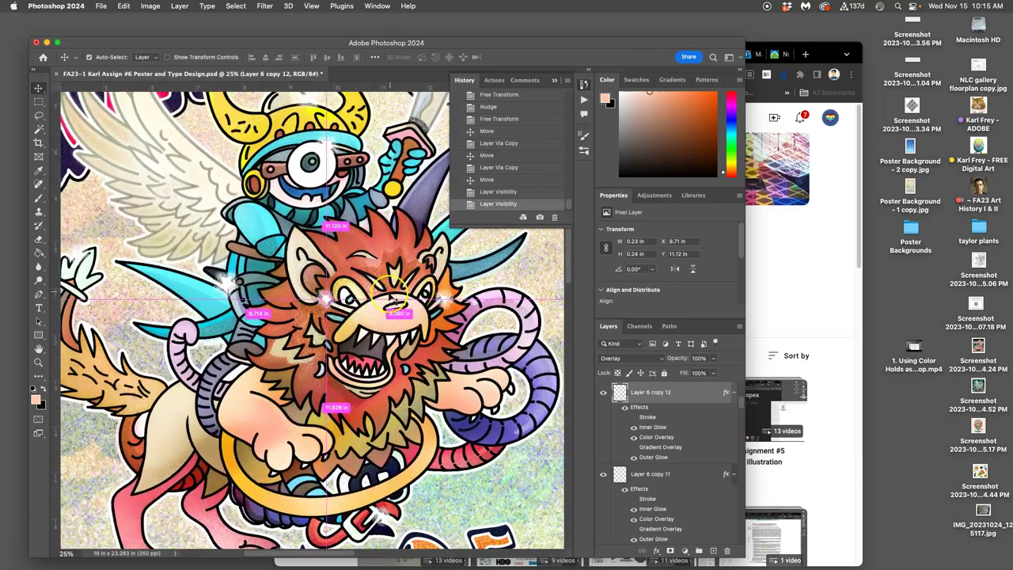
scroll(364, 324, "left", 3)
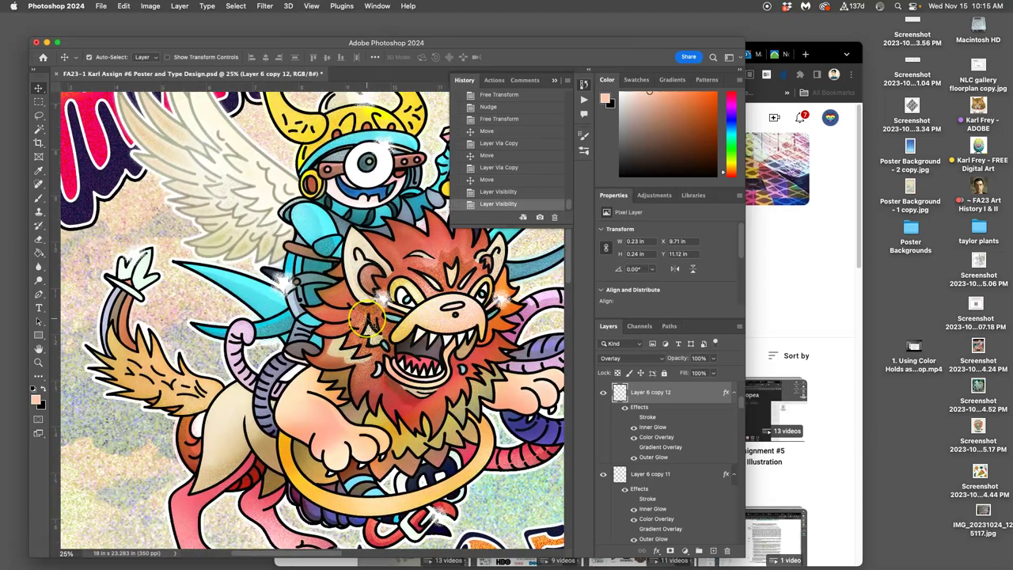
scroll(367, 321, "up", 5)
scroll(372, 317, "right", 3)
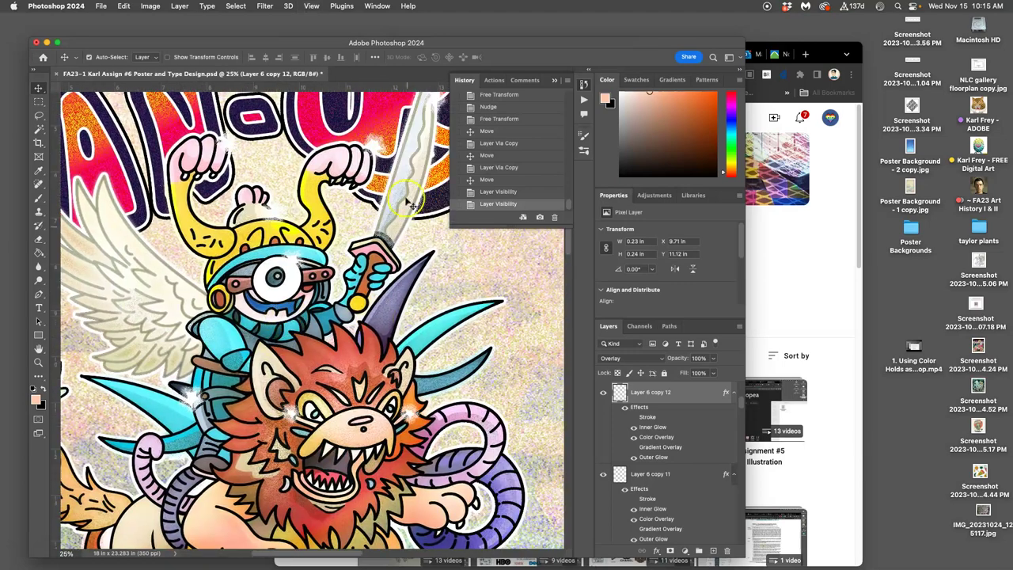
key("super+minus")
key("super+minus")
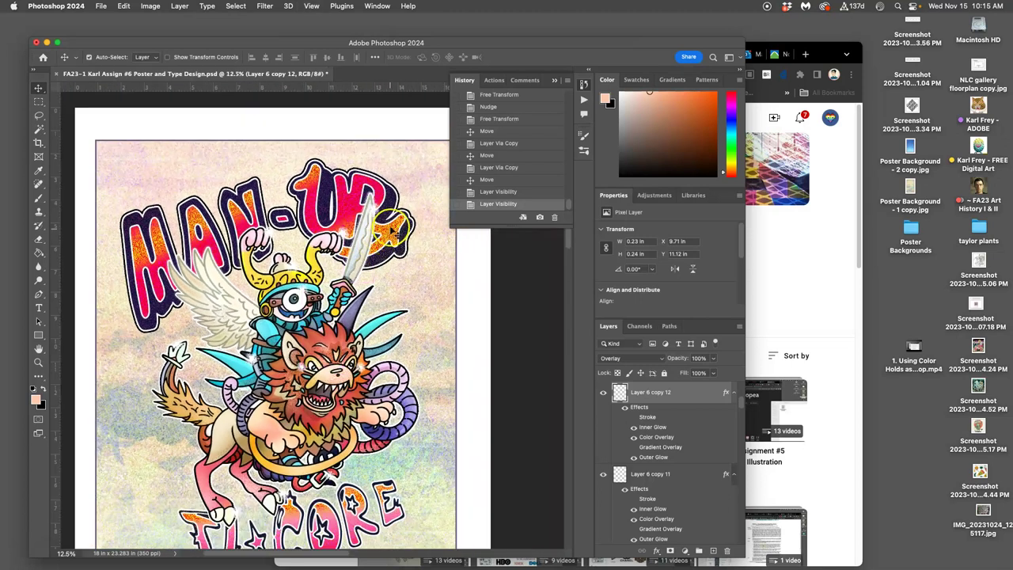
scroll(406, 341, "down", 1)
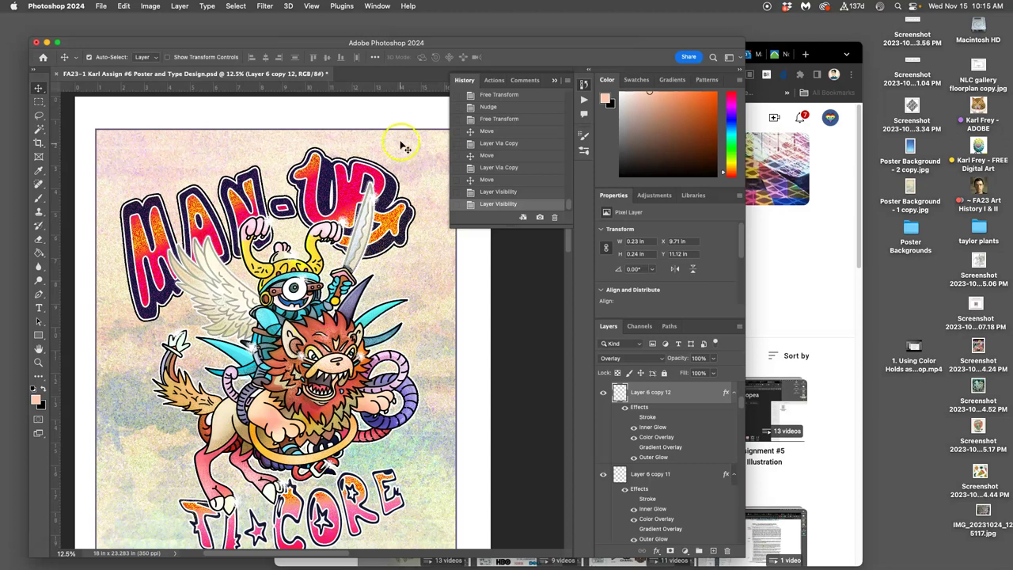
scroll(416, 391, "left", 1)
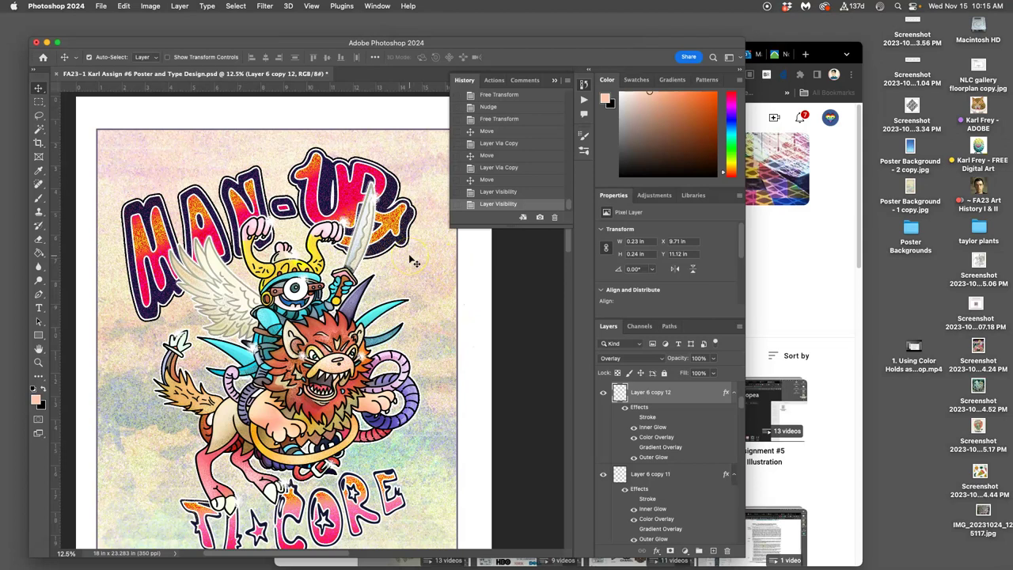
Check the document's image size and resolution, leaving the dimensions as they are.
left_click(151, 5)
left_click(160, 85)
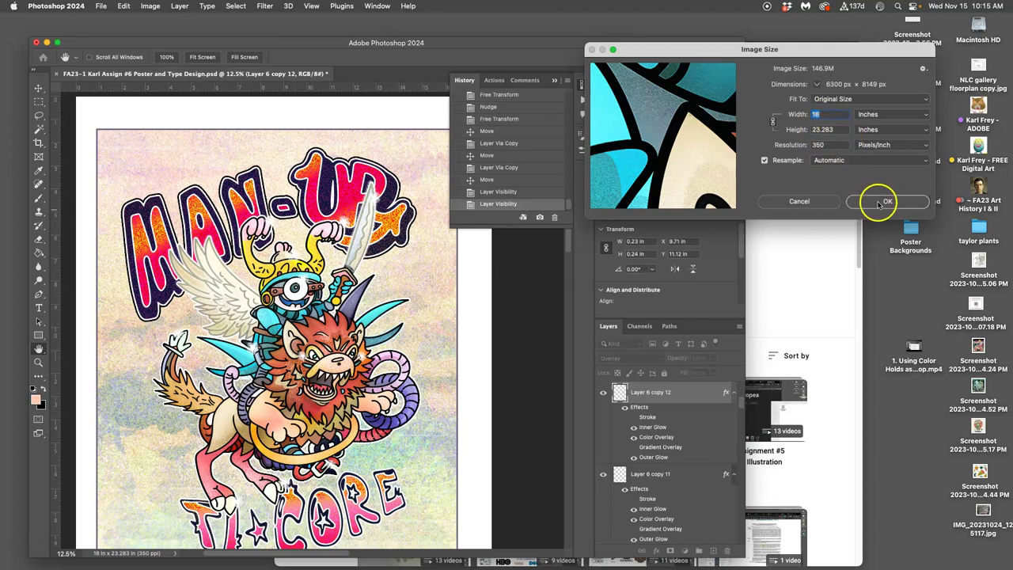
left_click(884, 202)
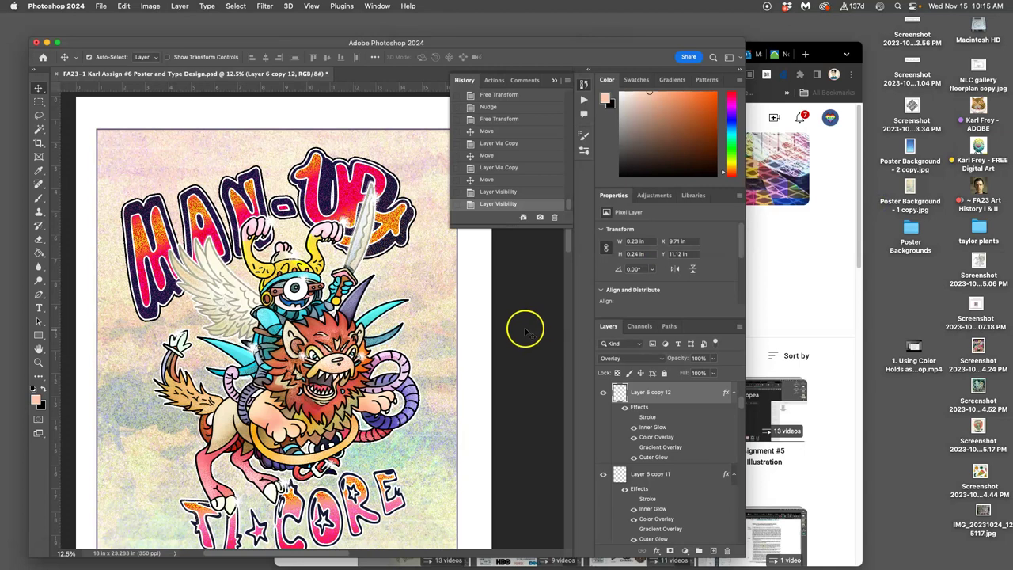
Examine the sparkle highlights up close on the fists, helmet, armour, lion's face, claws and TI-CORE lettering.
key("super+minus")
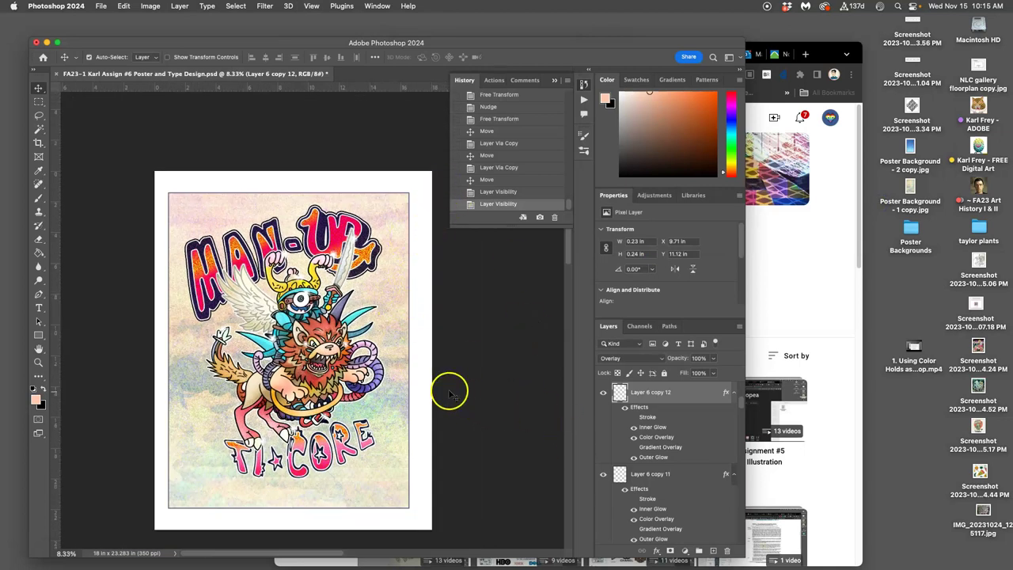
key("super+plus")
key("super+plus")
key("super+plus")
key("super+plus")
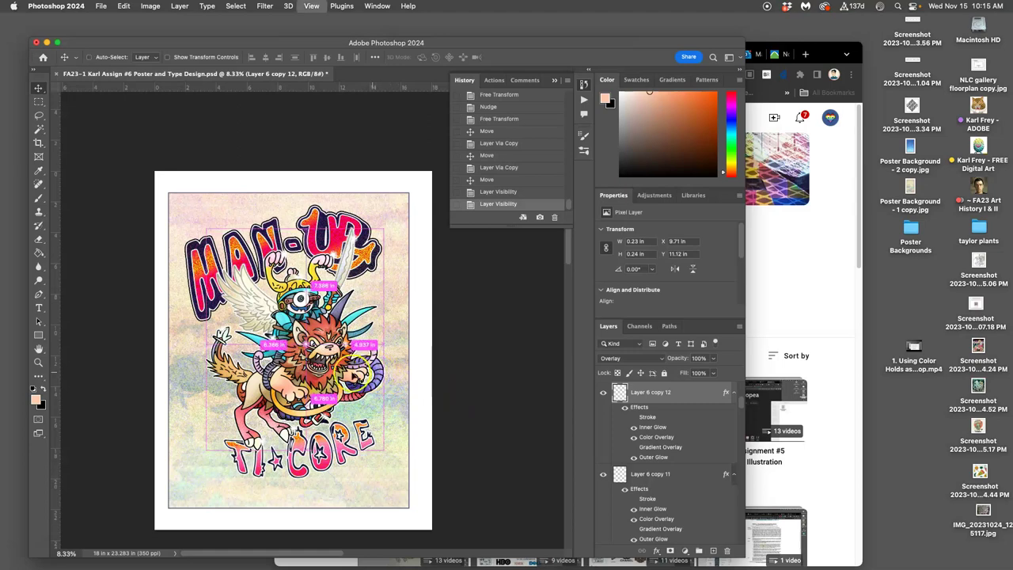
scroll(349, 304, "up", 5)
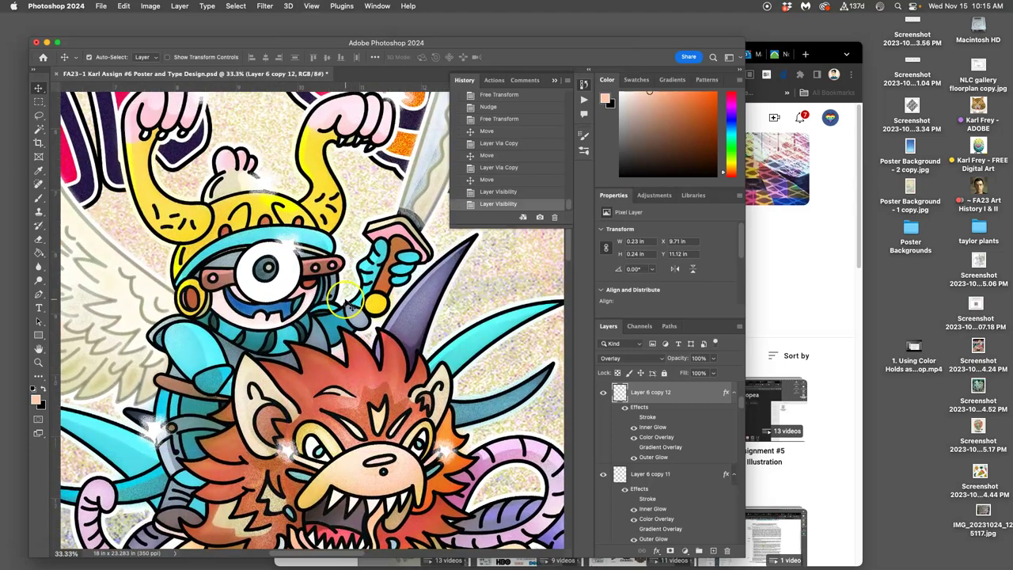
scroll(354, 305, "right", 3)
scroll(353, 305, "left", 3)
scroll(354, 305, "up", 1)
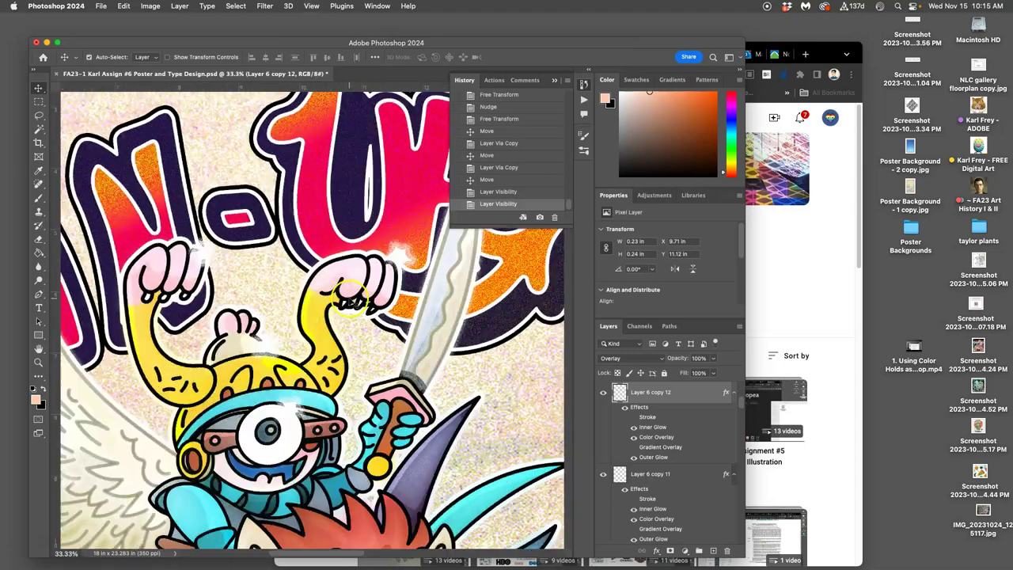
scroll(354, 305, "right", 1)
scroll(354, 304, "down", 2)
scroll(354, 305, "left", 2)
scroll(356, 307, "down", 2)
scroll(356, 306, "down", 4)
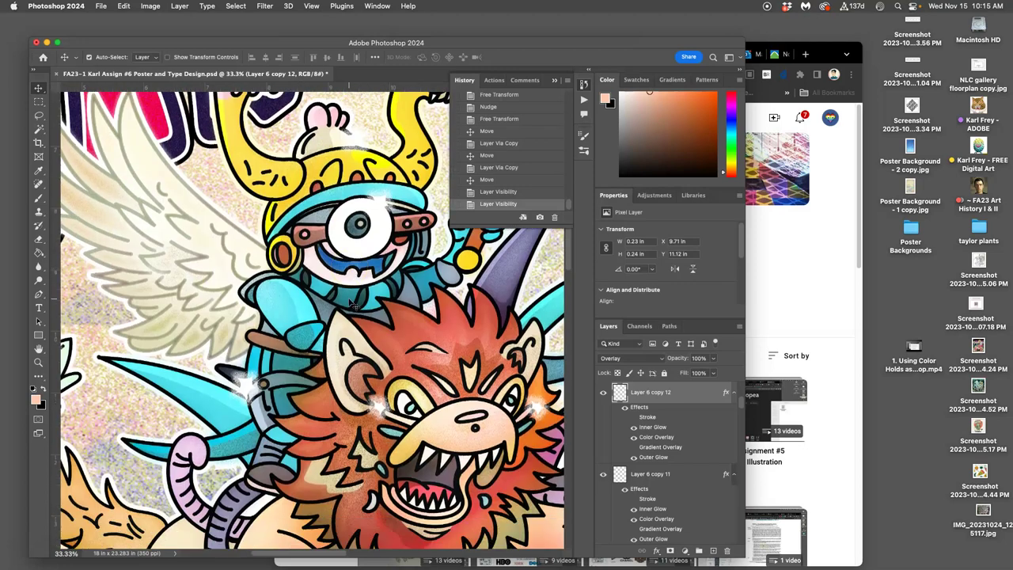
scroll(317, 316, "left", 1)
scroll(273, 388, "down", 5)
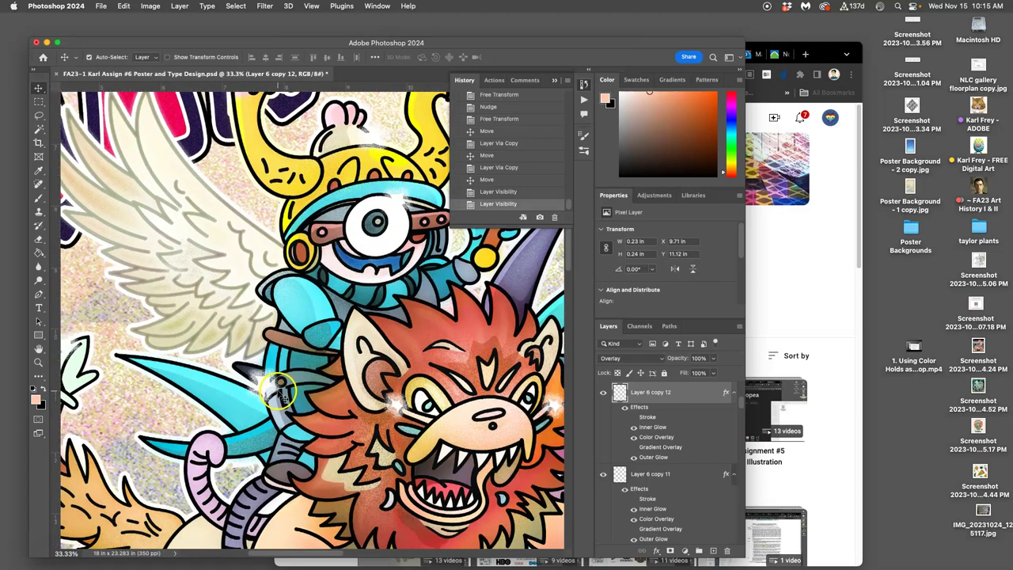
scroll(270, 393, "left", 1)
scroll(269, 394, "up", 1)
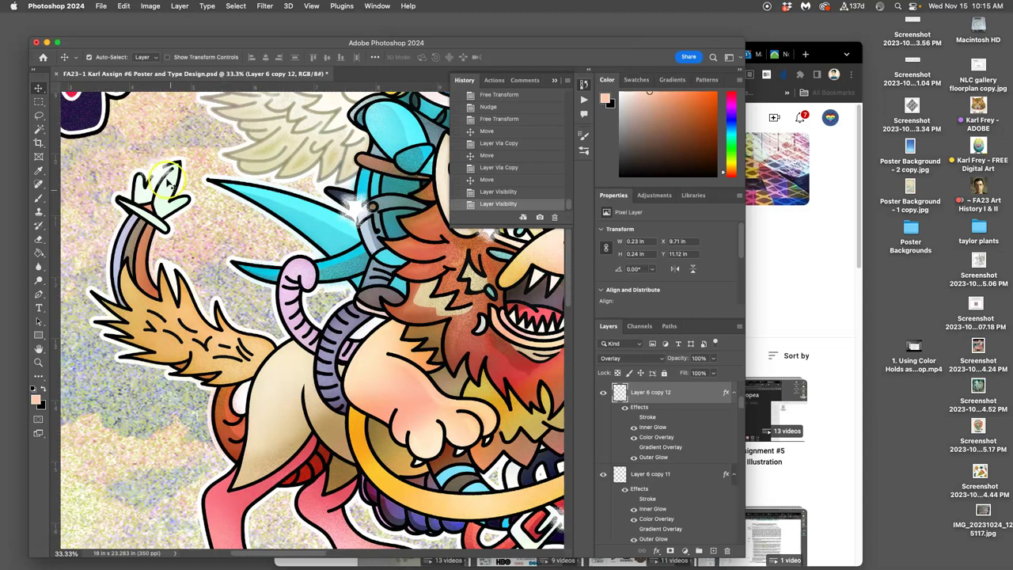
scroll(297, 358, "down", 5)
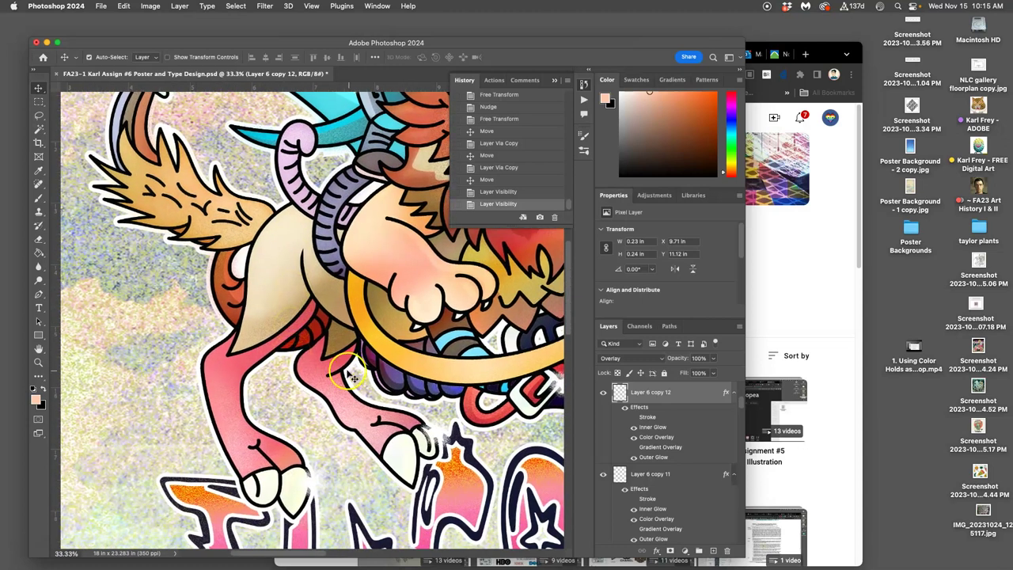
scroll(345, 370, "down", 5)
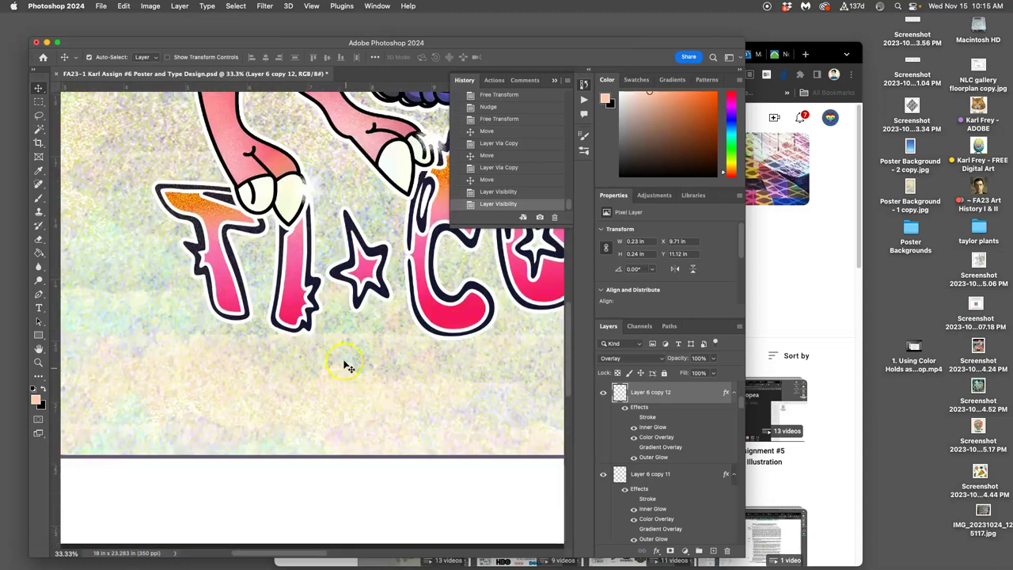
scroll(314, 203, "right", 3)
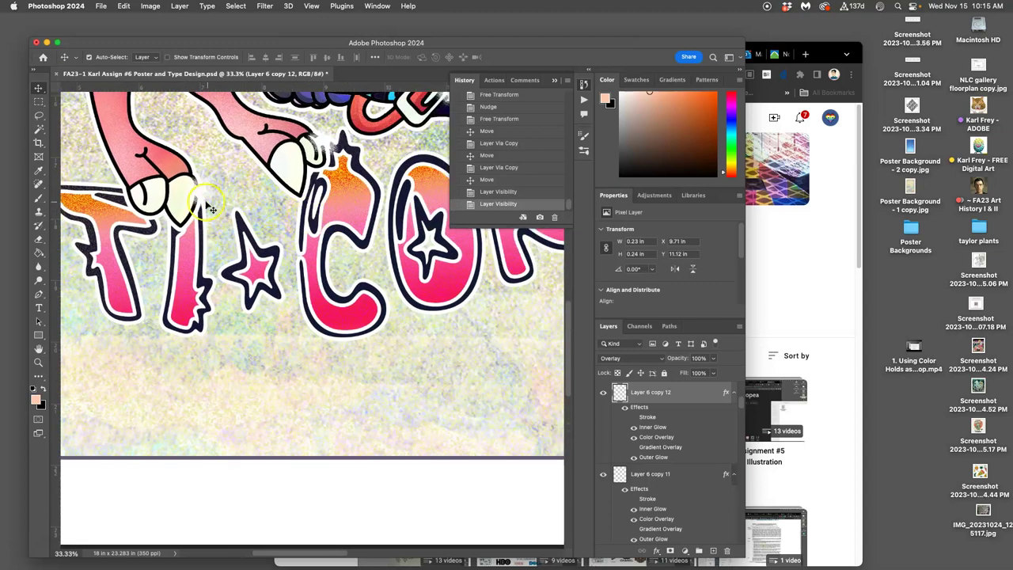
scroll(399, 246, "up", 3)
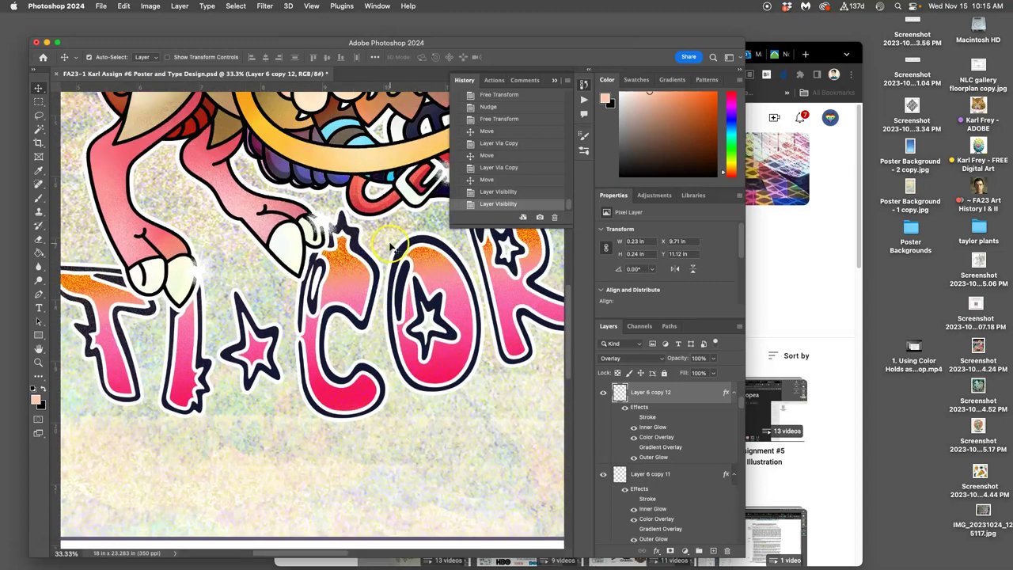
scroll(392, 249, "right", 3)
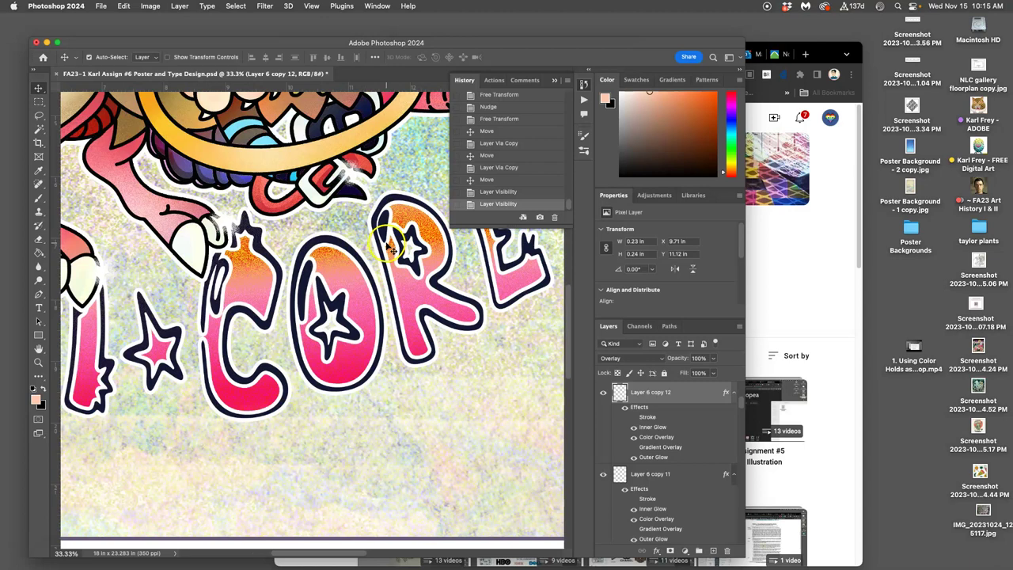
scroll(392, 249, "up", 1)
scroll(364, 218, "up", 10)
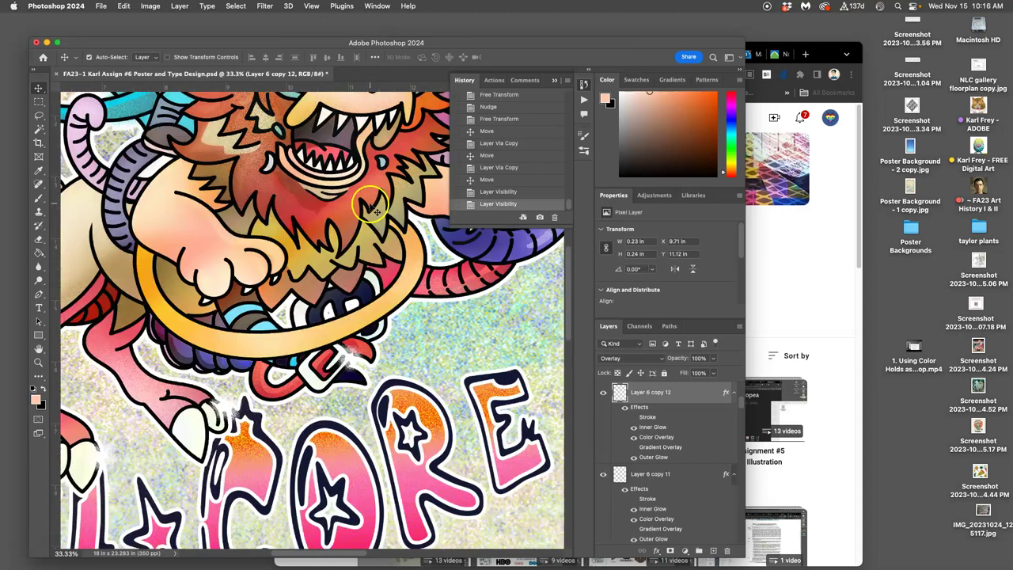
scroll(393, 212, "up", 3)
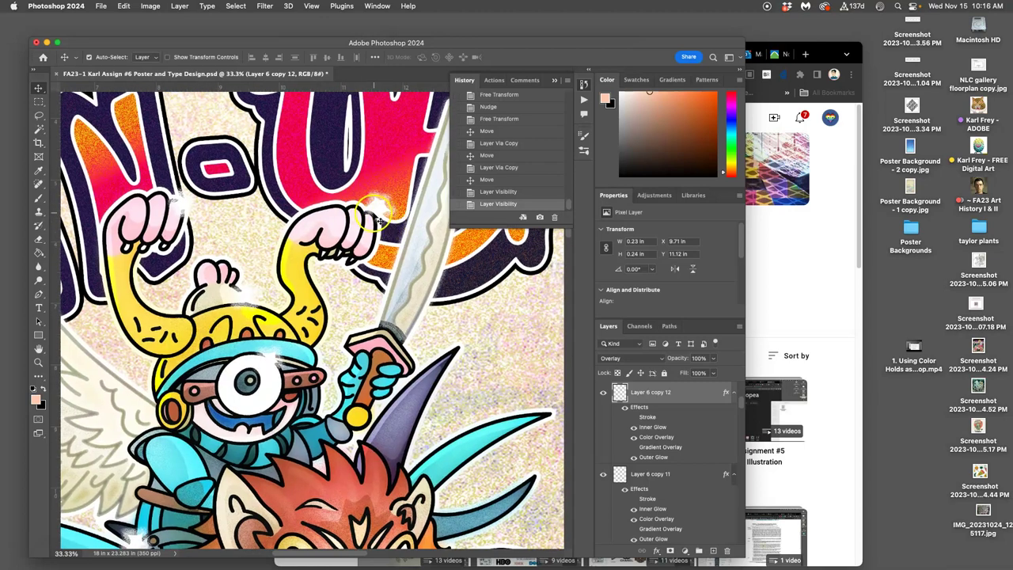
Hide and reshow the sparkle layer beside the fist nearest the sword to compare the artwork with and without it.
left_click(380, 271)
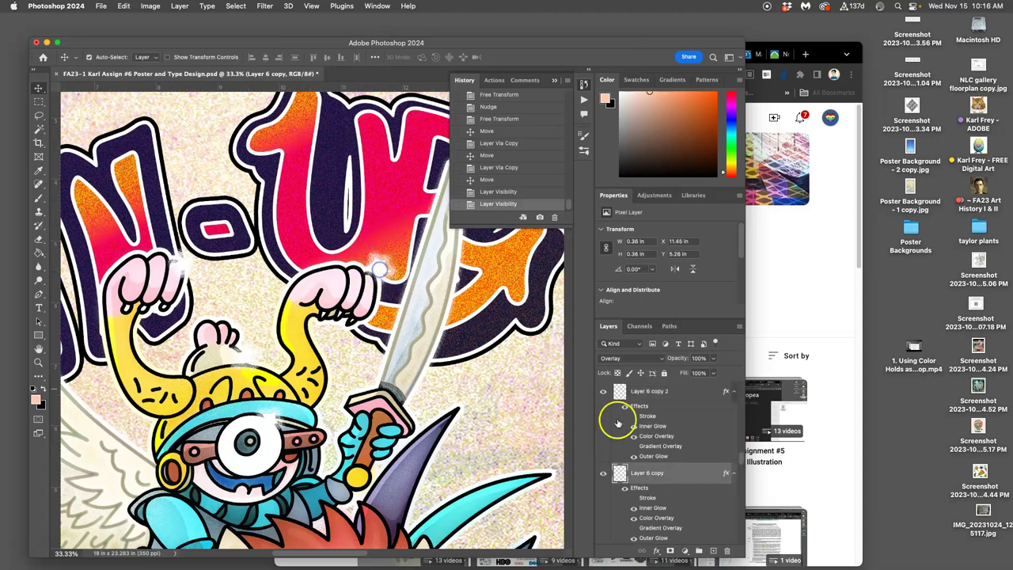
left_click(603, 473)
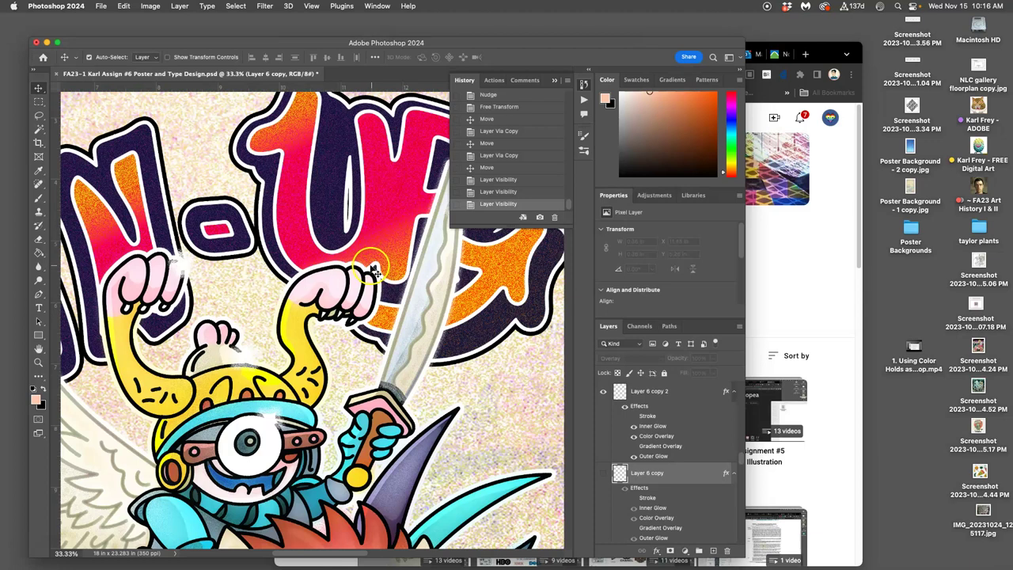
left_click(603, 474)
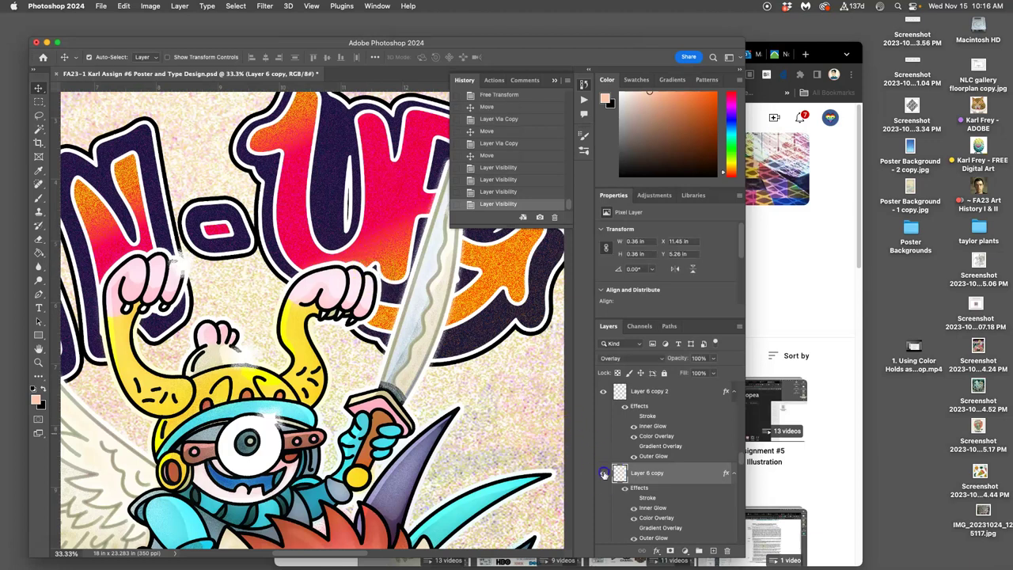
Hide and reshow Layer 6 copy 11, the sparkle on the lion's mane nearest the purple tentacles, and then Layer 6 copy 10.
scroll(463, 325, "right", 5)
scroll(447, 323, "left", 5)
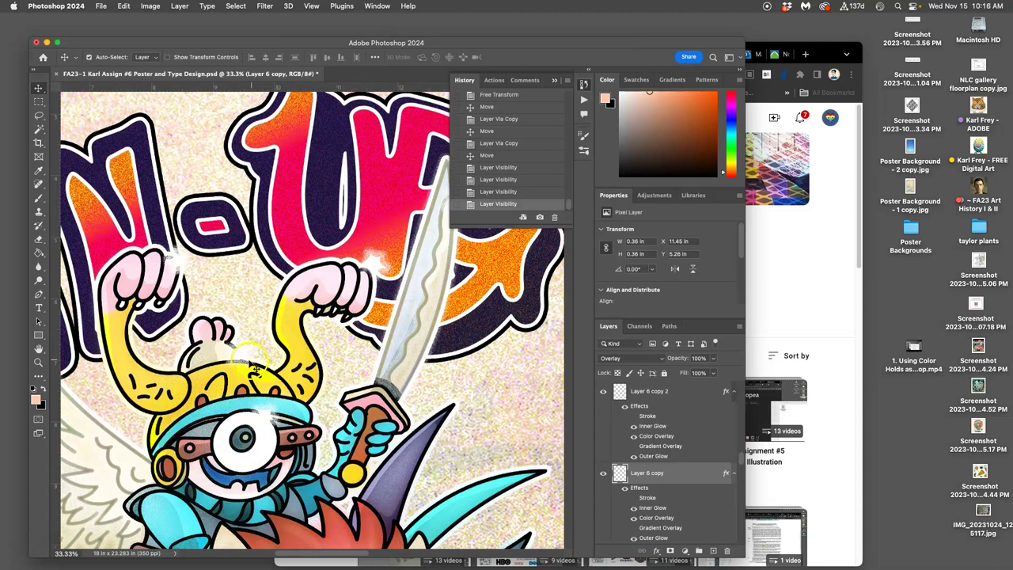
scroll(295, 401, "down", 6)
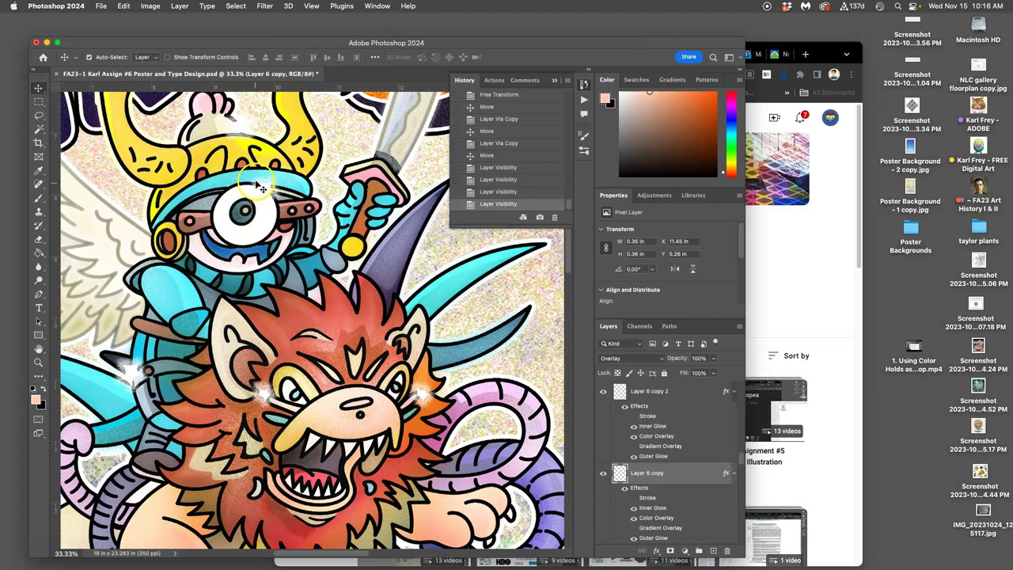
scroll(214, 261, "left", 3)
scroll(213, 261, "down", 1)
scroll(213, 261, "down", 2)
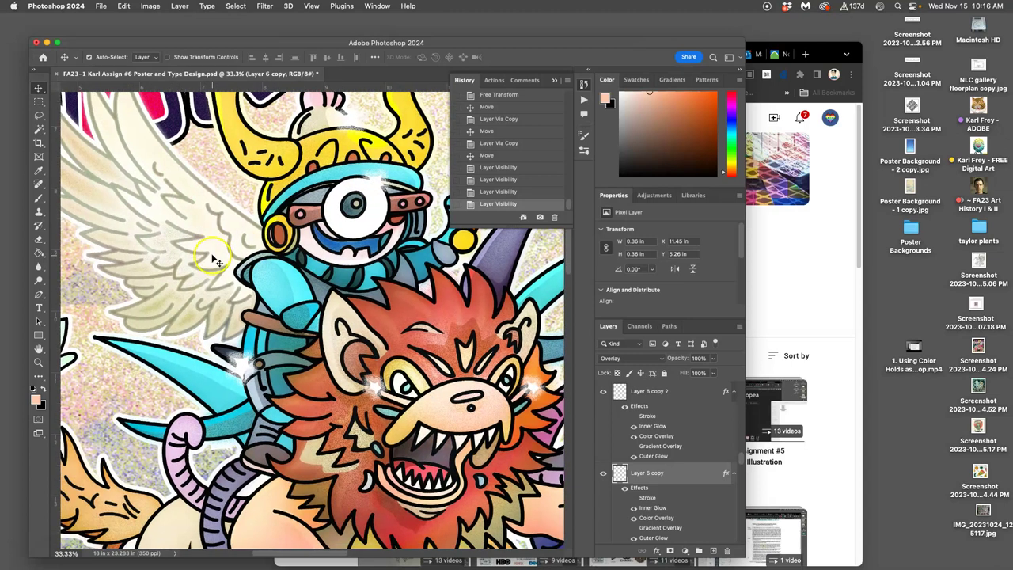
scroll(277, 257, "right", 4)
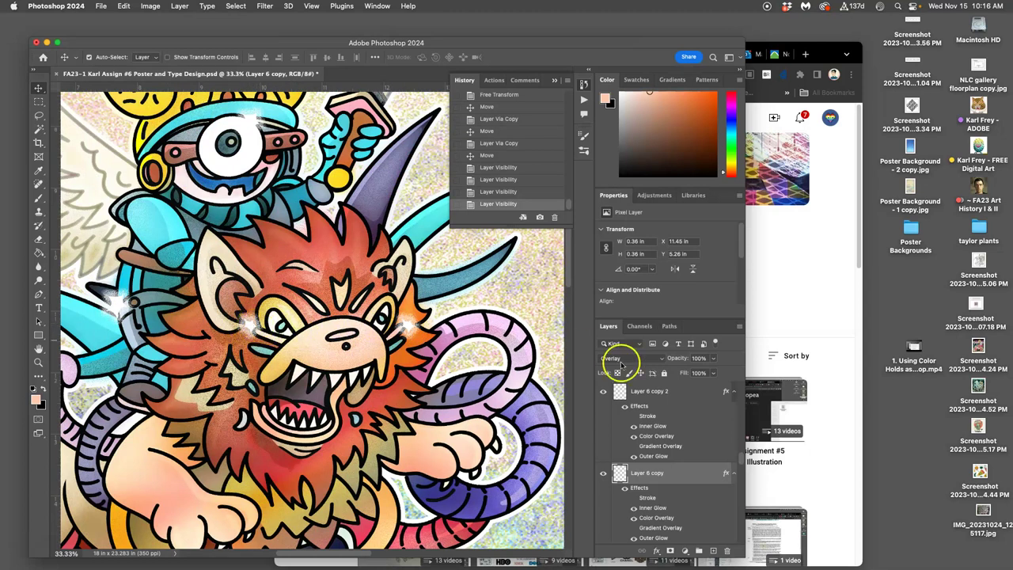
left_click(409, 325)
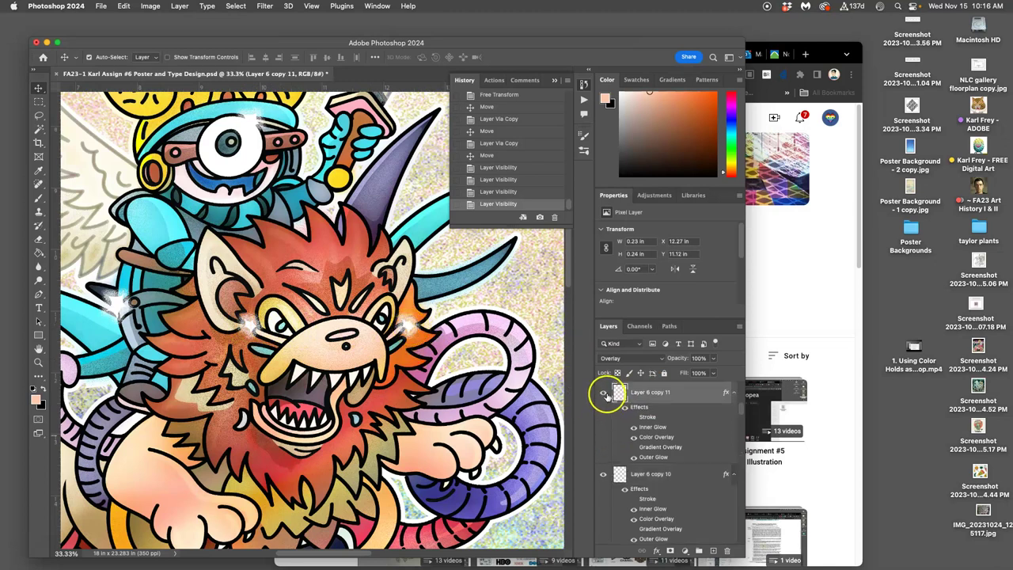
left_click(604, 394)
left_click(604, 394)
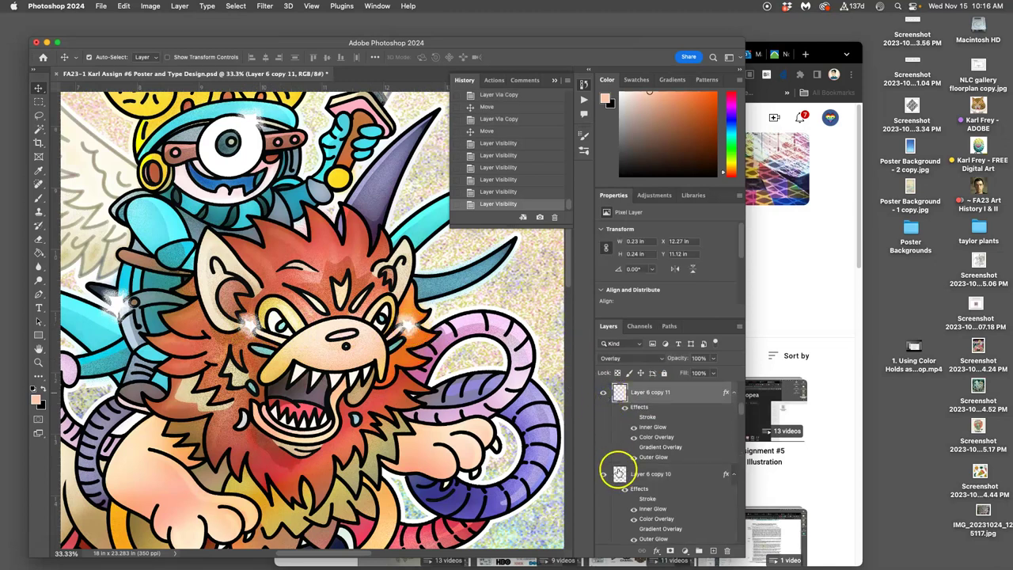
left_click(604, 475)
left_click(604, 475)
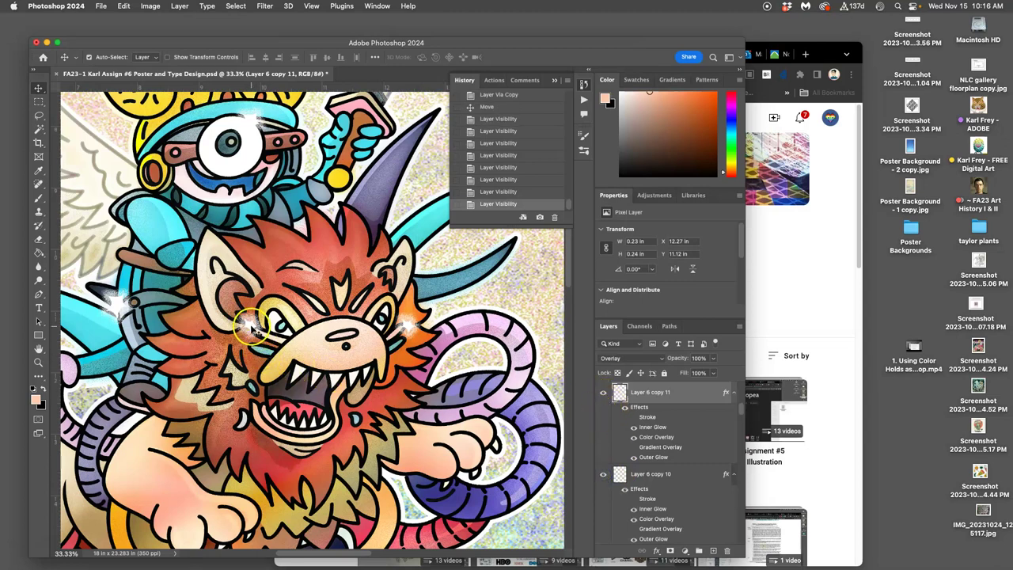
Hide and reshow Layer 6 copy 12, the sparkle between the lion's ear and eye, and look through the neighbouring sparkle layers.
left_click(251, 327)
left_click(601, 394)
left_click(601, 396)
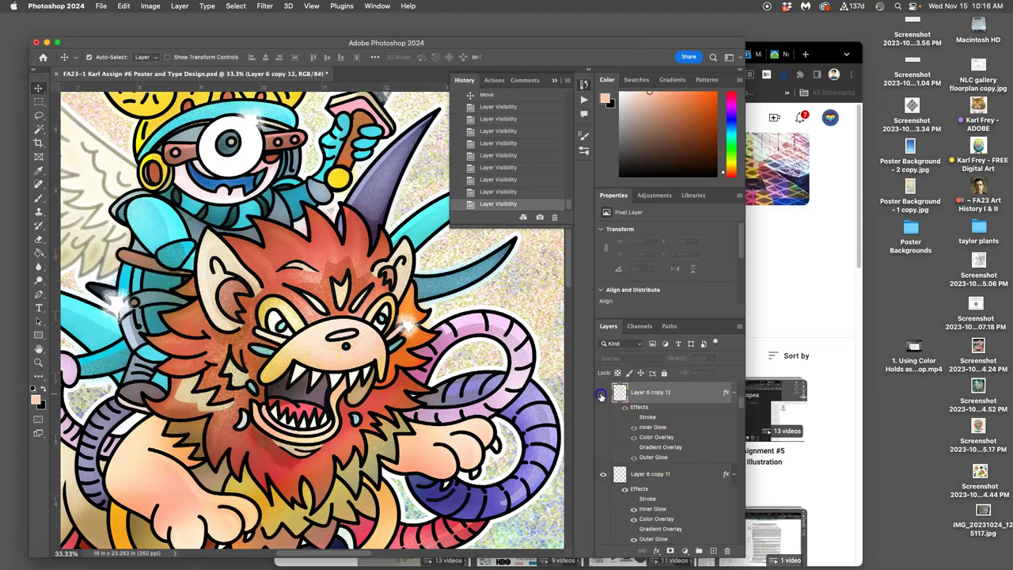
left_click(600, 396)
scroll(649, 427, "up", 2)
scroll(648, 433, "up", 4)
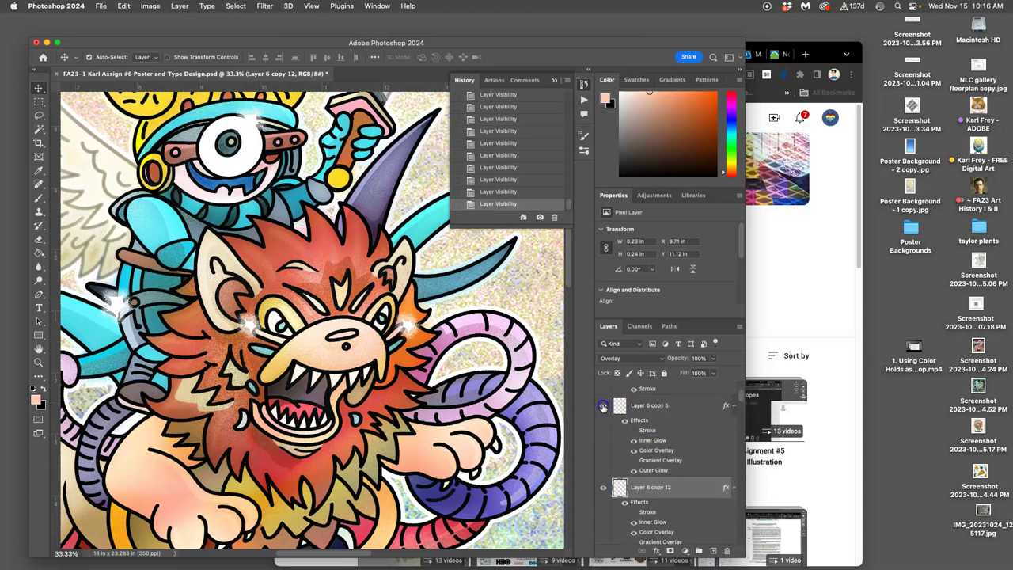
scroll(622, 464, "down", 3)
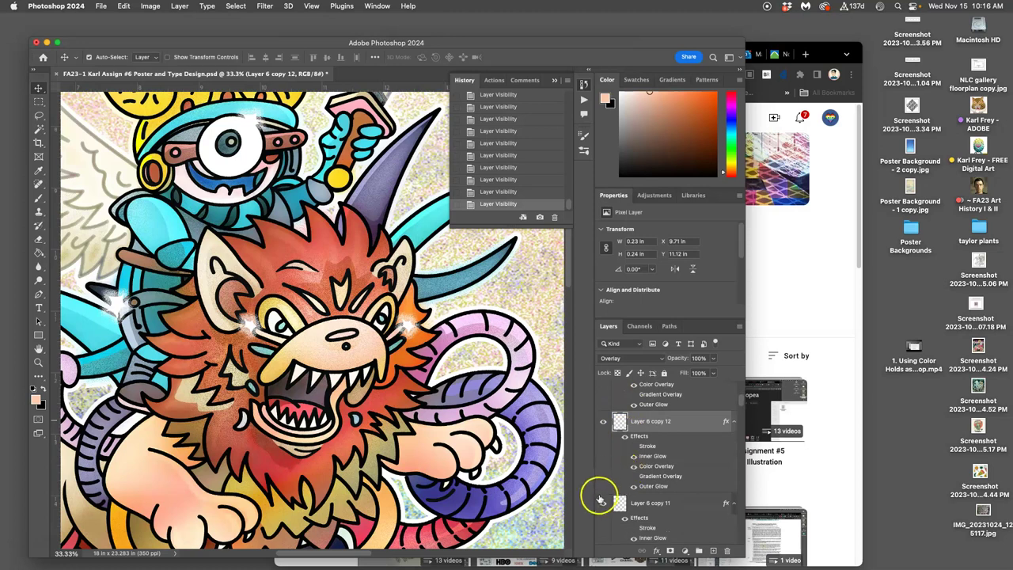
Merge Layer 6 copy 11 with Layer 6 copy 12 and give the merged sparkle layer an orange label.
left_click(602, 502)
left_click(602, 501)
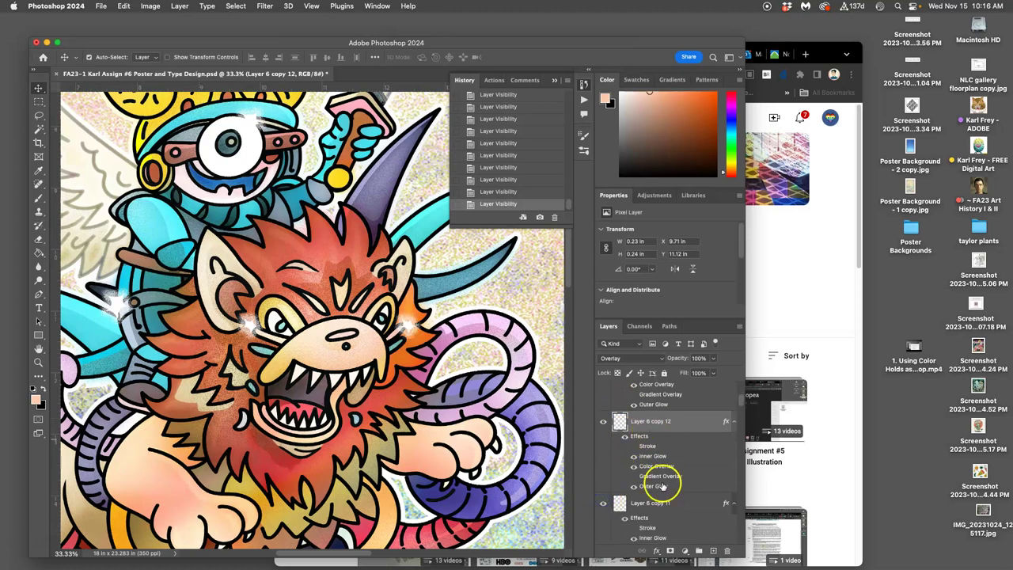
left_click(665, 503, "shift")
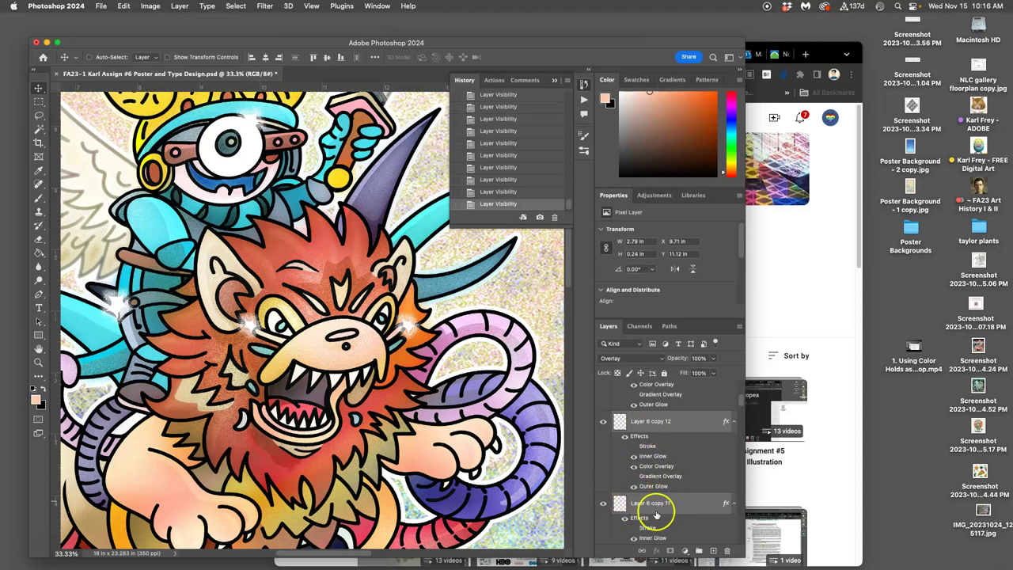
key("super+e")
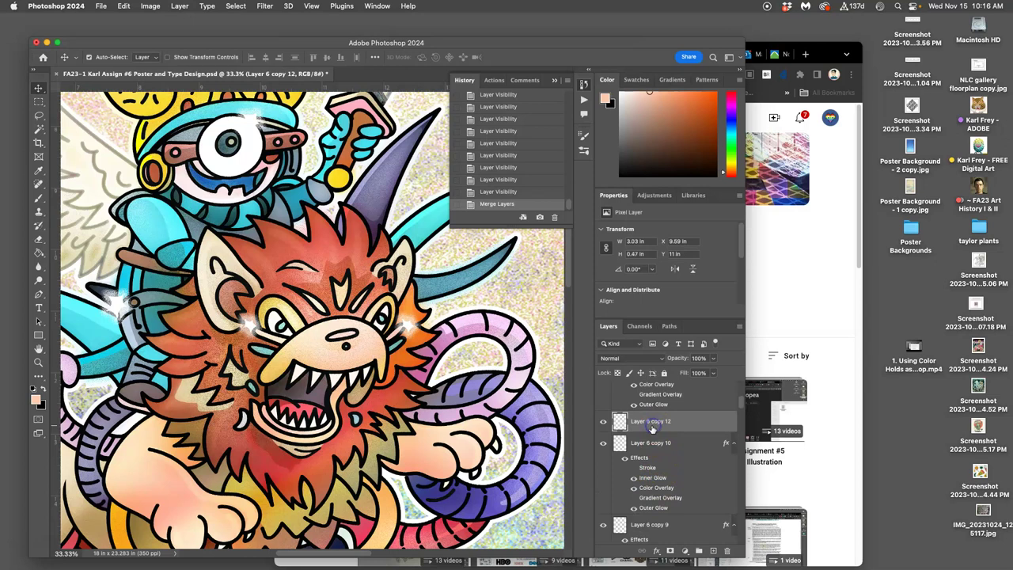
right_click(603, 420)
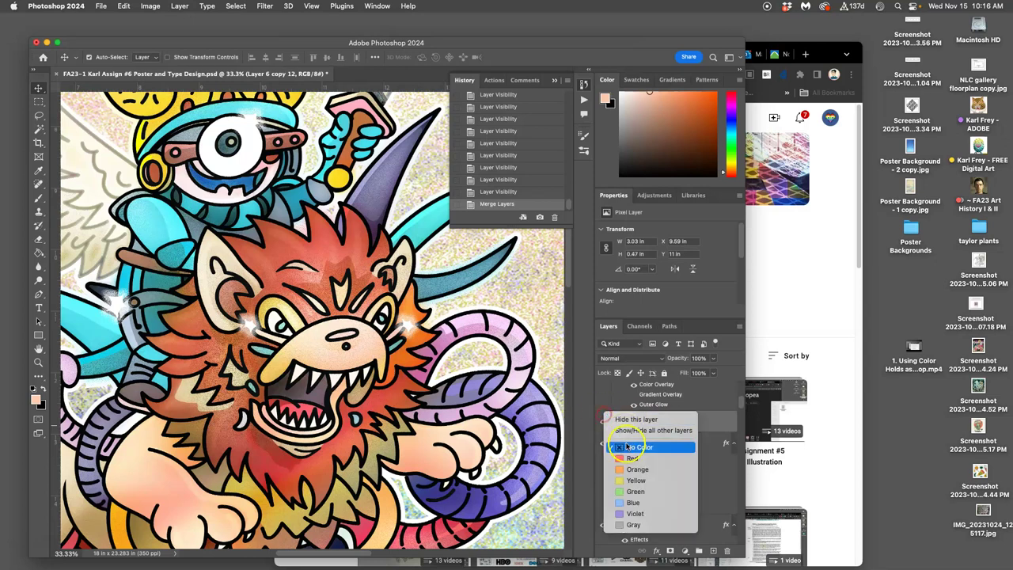
left_click(625, 468)
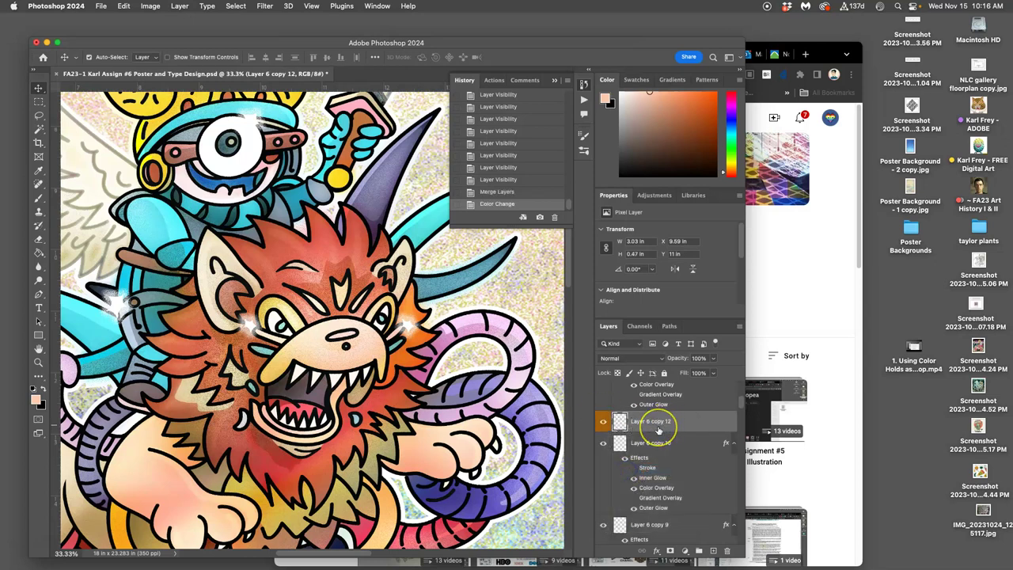
Move the merged sparkle layer down the stack until it sits between the illustration copy 4 and illustration copy 5 layers.
key("super+bracketleft")
key("super+bracketleft")
key("super+bracketleft")
key("super+bracketleft")
key("super+bracketleft")
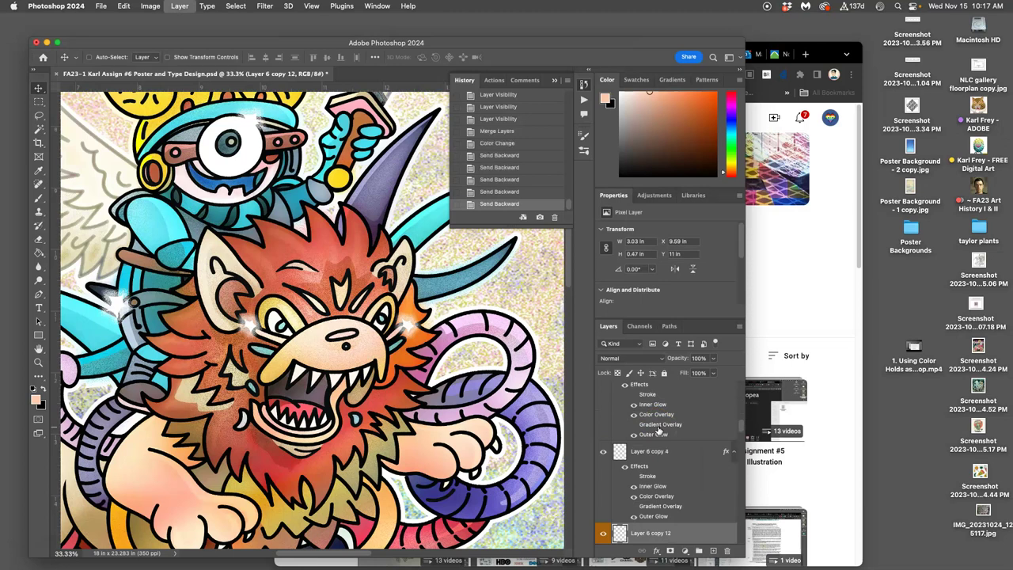
key("super+bracketleft")
key("super+bracketleft")
key("super+bracketleft")
key("super+bracketleft")
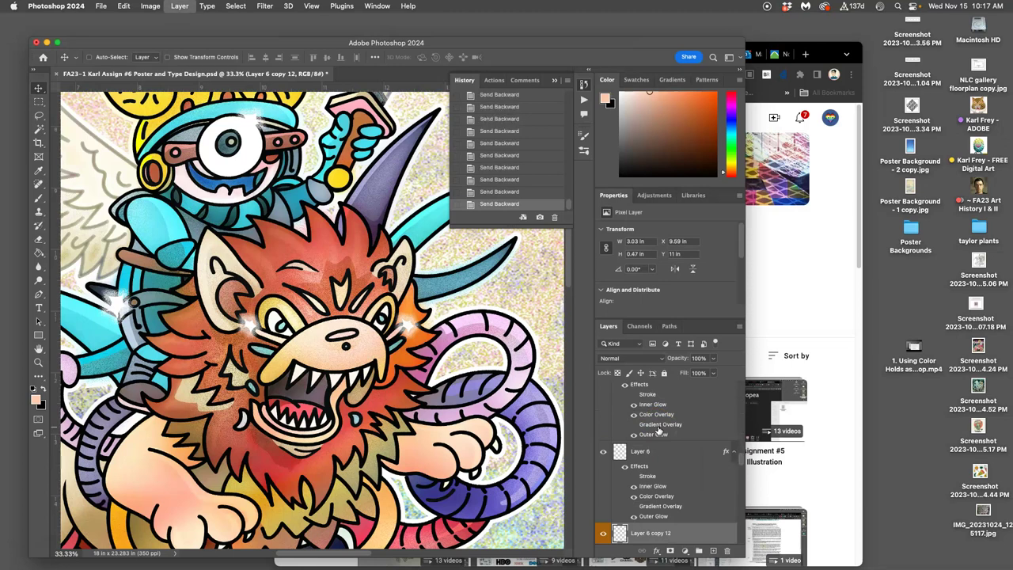
key("super+bracketleft")
key("super+bracketleft")
key("super+bracketleft")
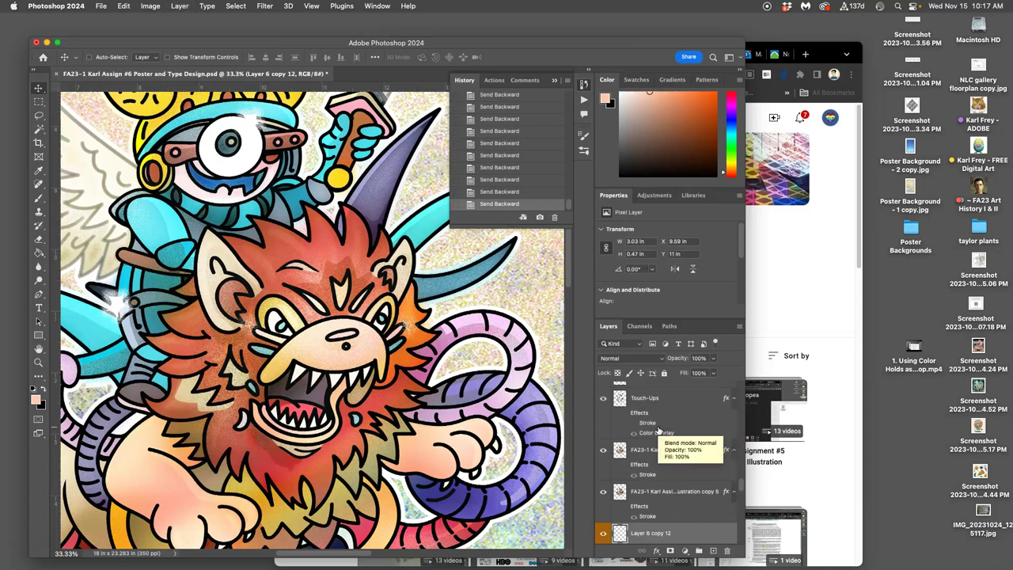
key("super+bracketleft")
key("super+bracketleft")
key("super+bracketright")
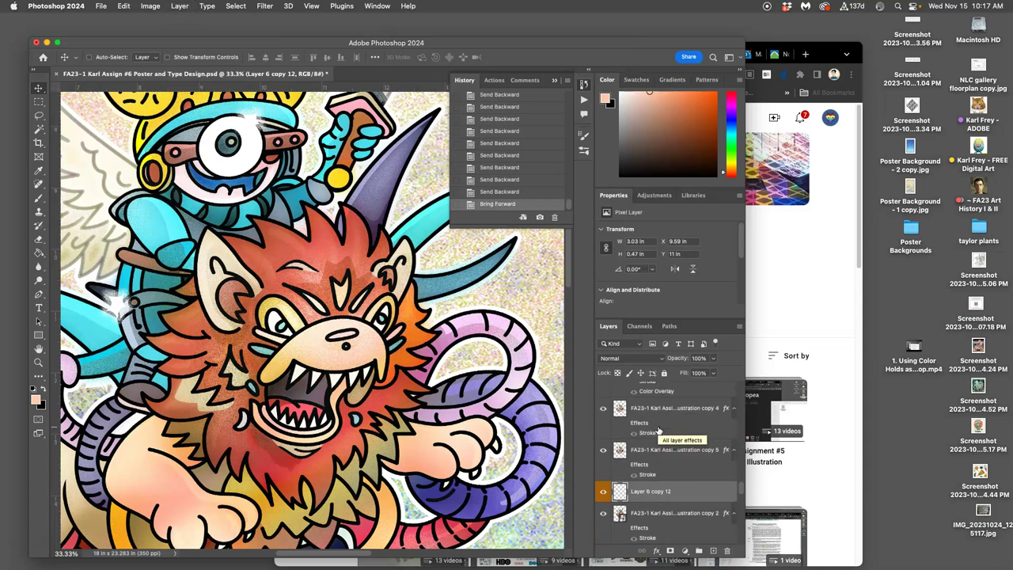
key("super+bracketright")
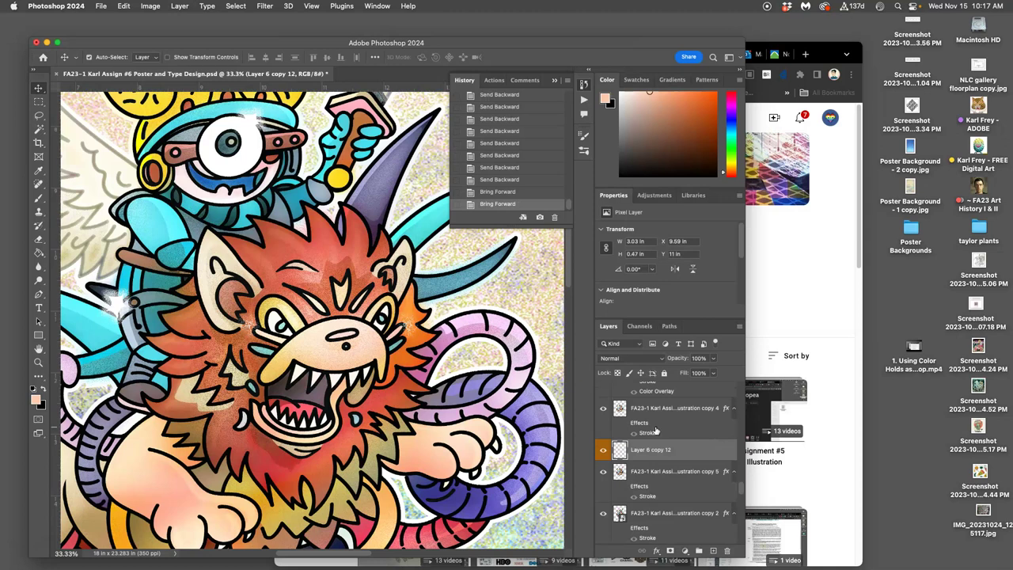
Erase the dark sparkle specks beside the lion's eyes on the merged layer with the Eraser.
key("super+equal")
key("super+equal")
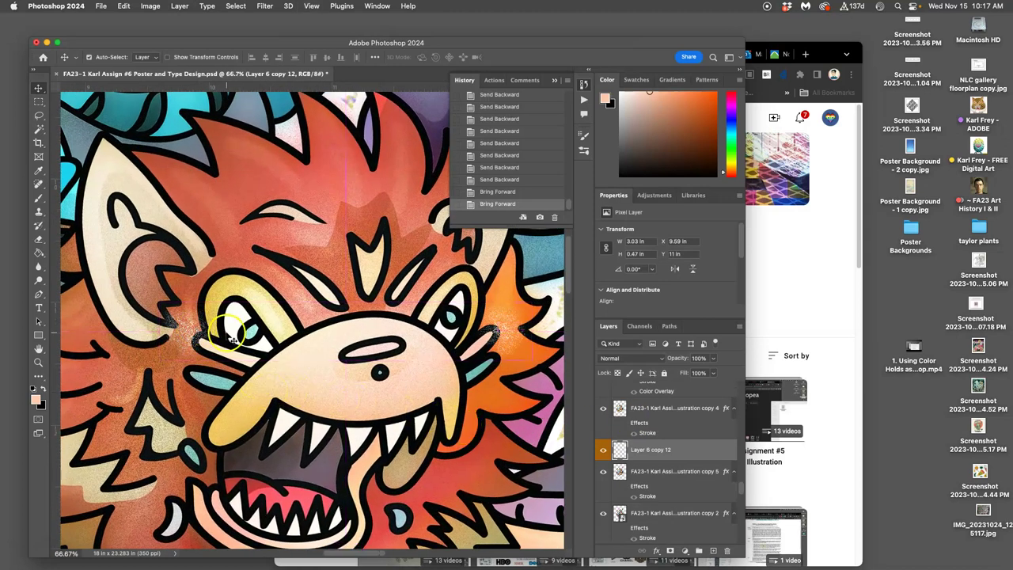
scroll(230, 324, "right", 2)
left_click(38, 239)
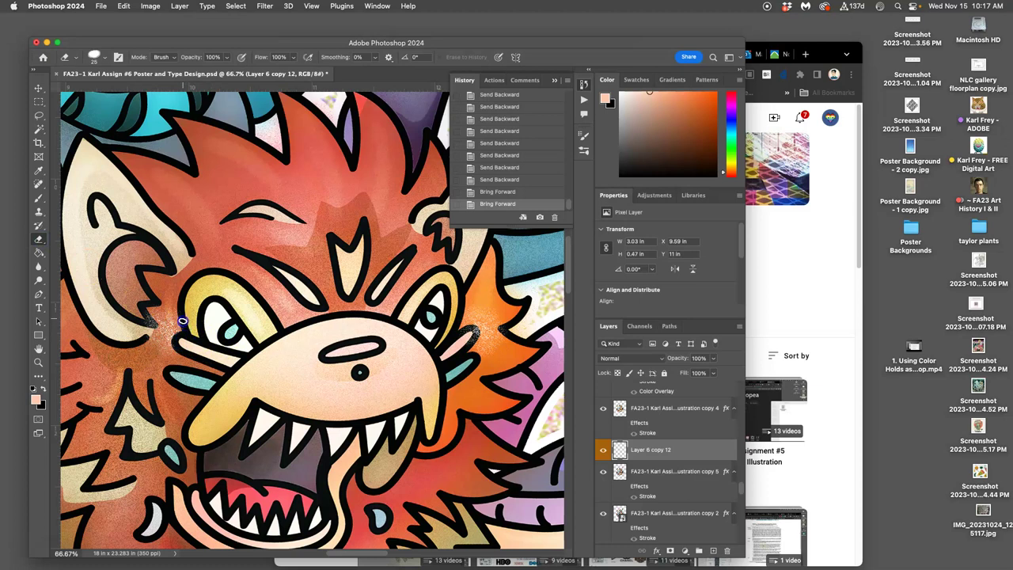
left_click_drag(163, 308, 145, 318)
left_click_drag(145, 325, 157, 326)
scroll(319, 335, "right", 5)
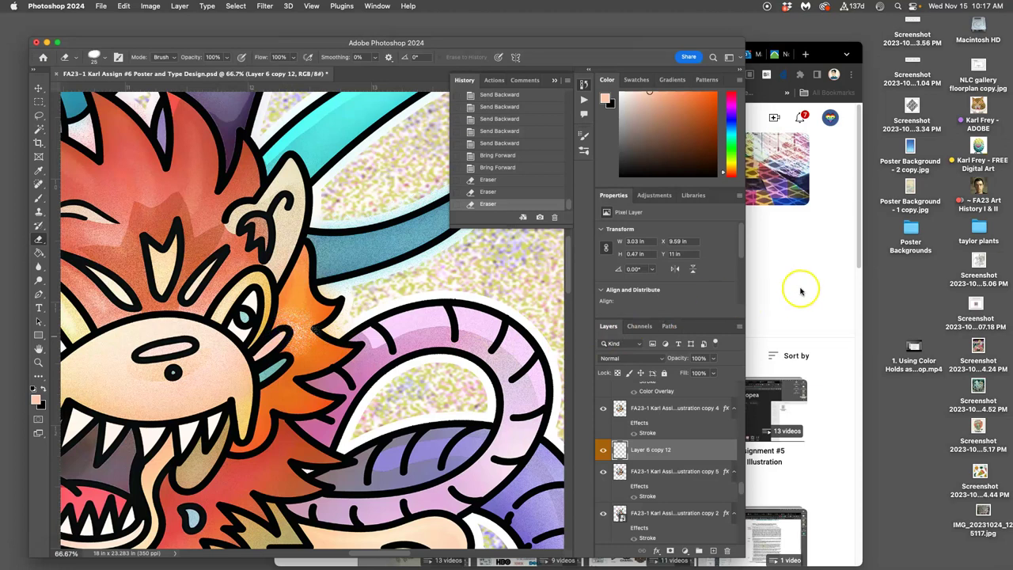
Switch to the Introduction to Digital Coloring slides in Chrome, examine the Digital Coloring Primer's lemon examples, and return to Photoshop.
left_click(797, 288)
left_click(417, 53)
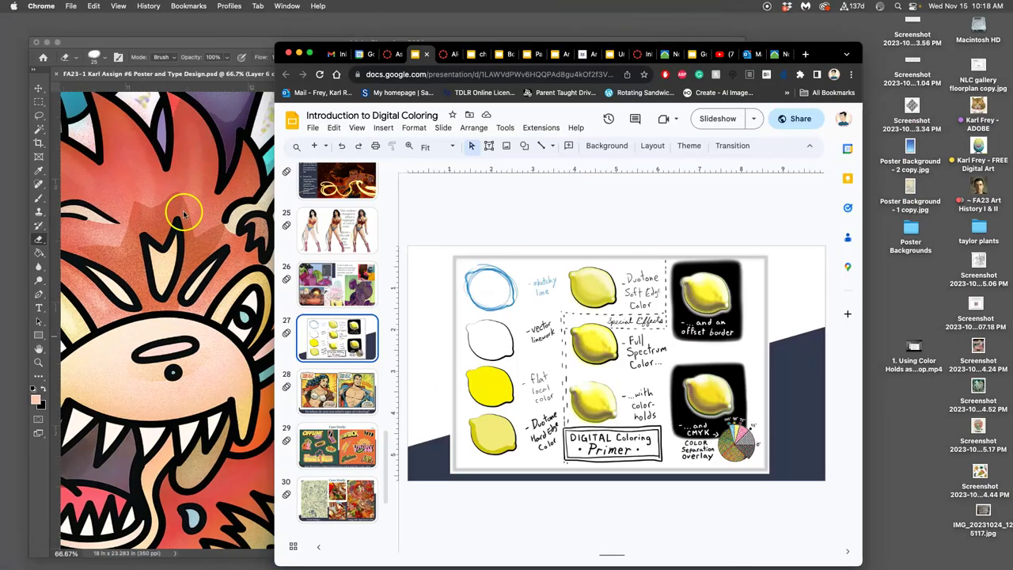
left_click(709, 296)
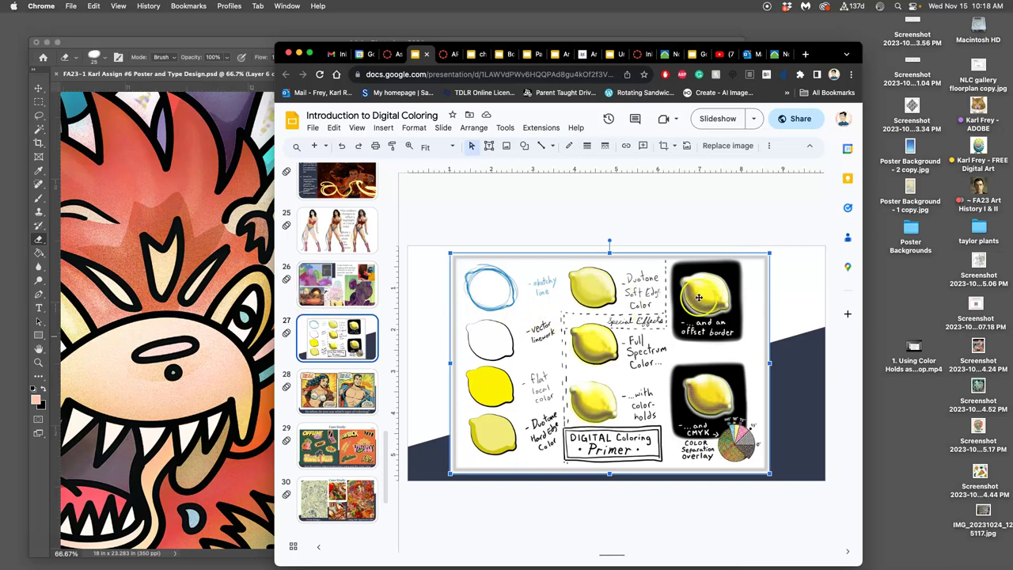
left_click(209, 298)
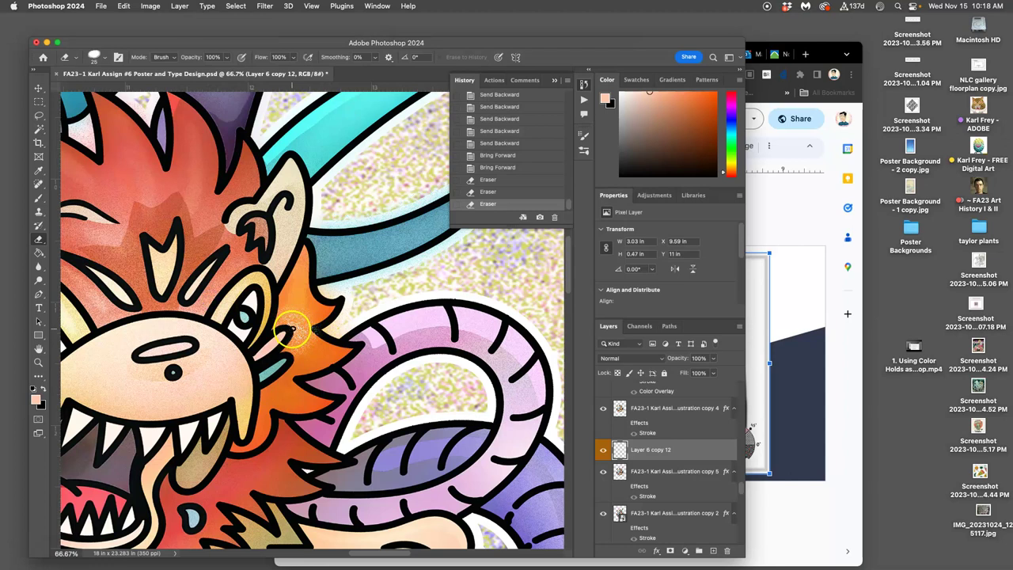
Rename the orange-labelled Layer 6 copy 12 as Touch-Ups and switch to the Brush tool.
scroll(292, 332, "left", 10)
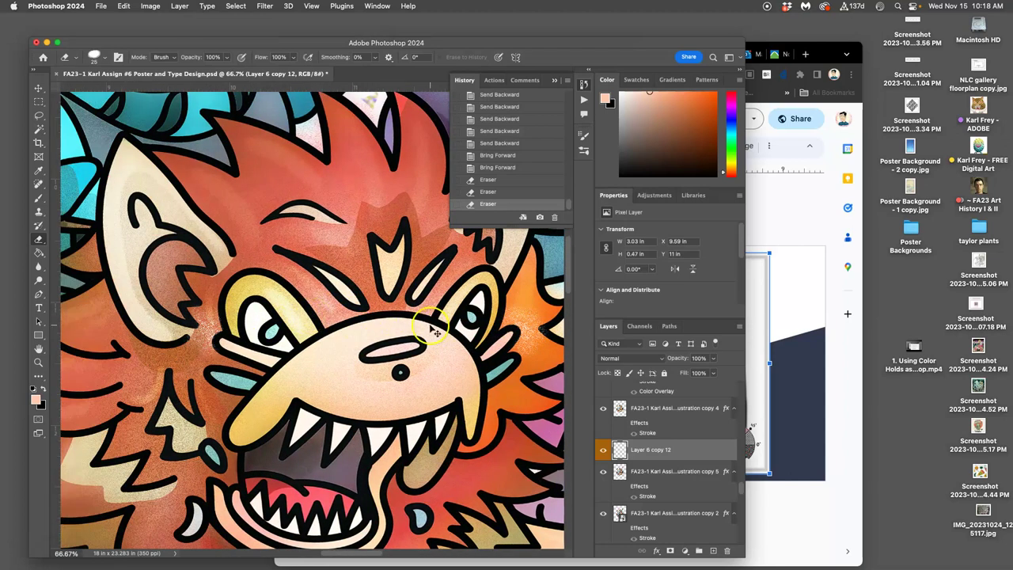
scroll(435, 331, "down", 2)
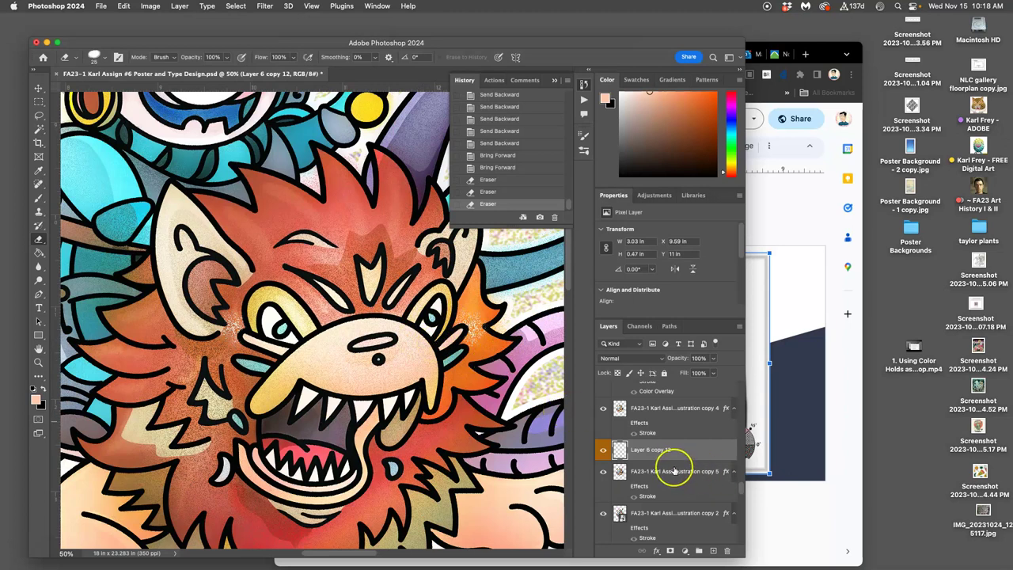
scroll(674, 471, "down", 2)
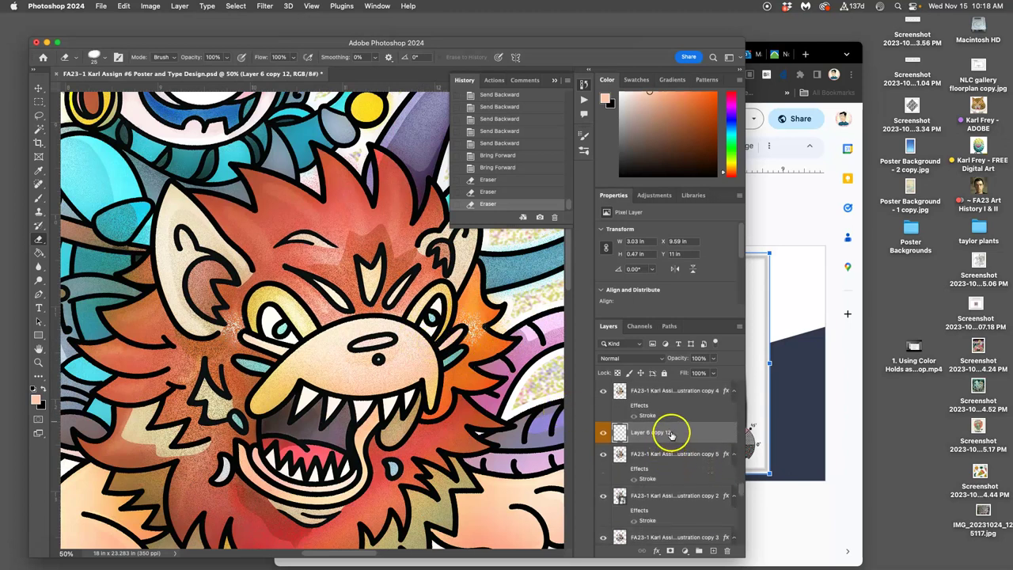
left_click(671, 432)
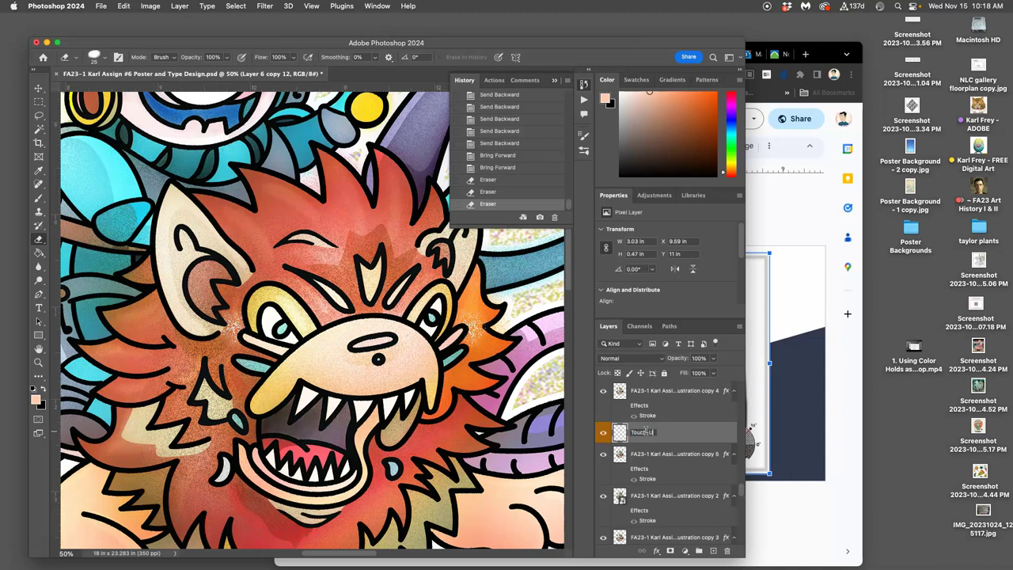
type("Touch-Ups")
left_click(53, 213)
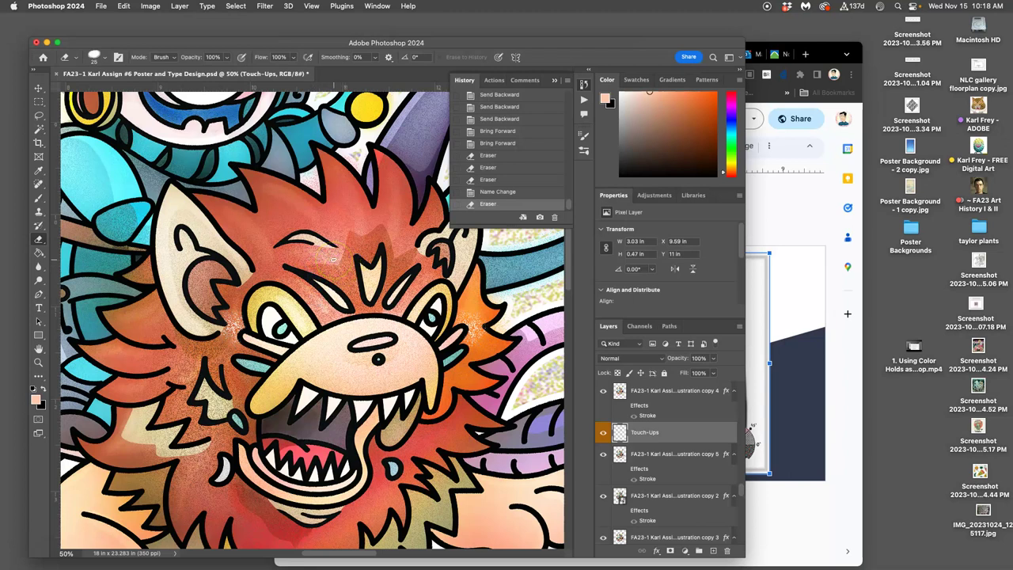
left_click(39, 198)
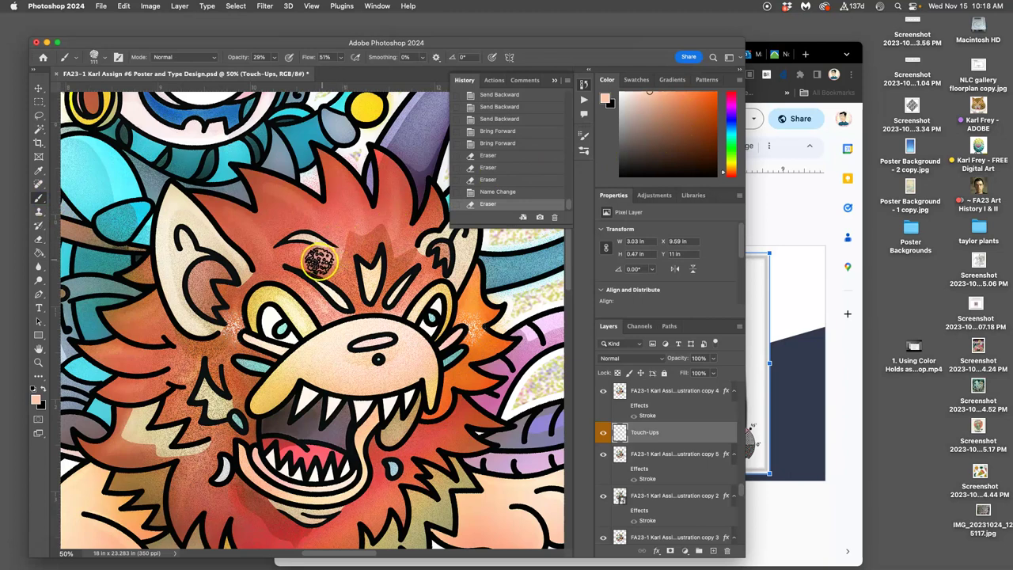
Try brushing textured peach strokes over the lion's forehead on the Touch-Ups layer, and undo them.
left_click(280, 253)
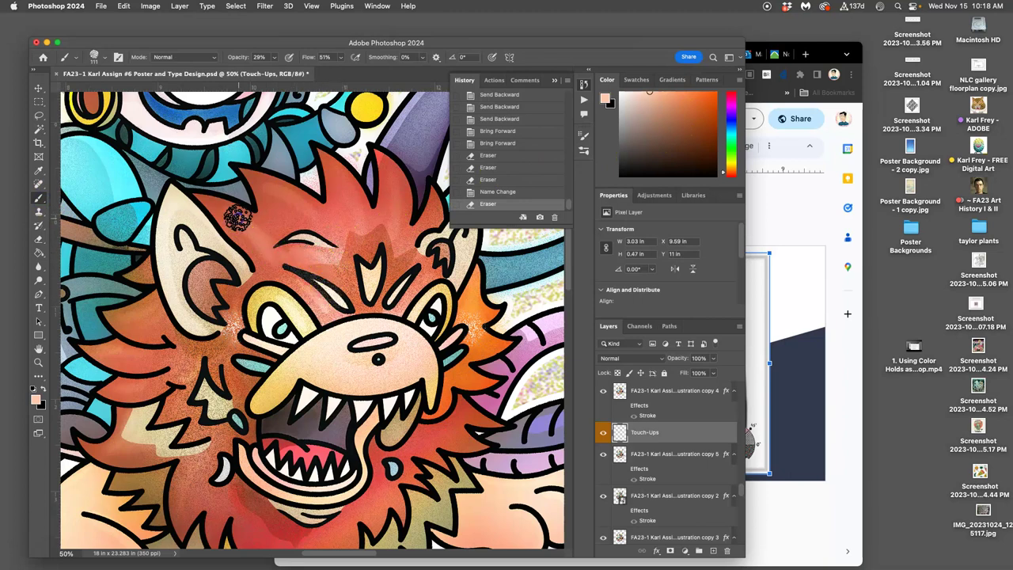
left_click(261, 252)
mouse_move(261, 252)
left_mouse_down()
mouse_move(253, 225)
mouse_move(267, 220)
mouse_move(287, 260)
mouse_move(265, 216)
left_mouse_up()
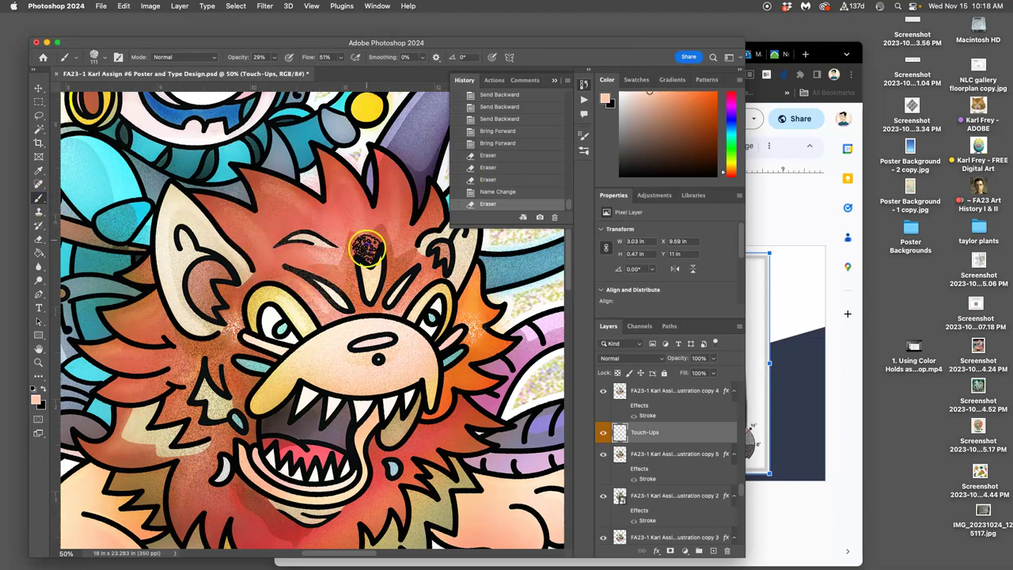
mouse_move(387, 279)
left_mouse_down()
mouse_move(432, 256)
mouse_move(431, 301)
left_mouse_up()
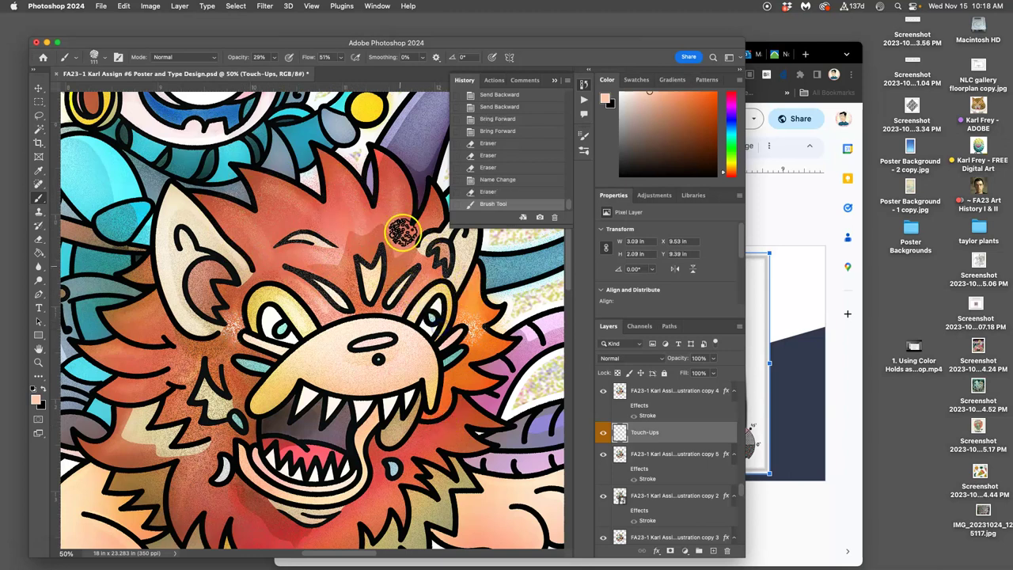
left_click(390, 317)
key("super+z")
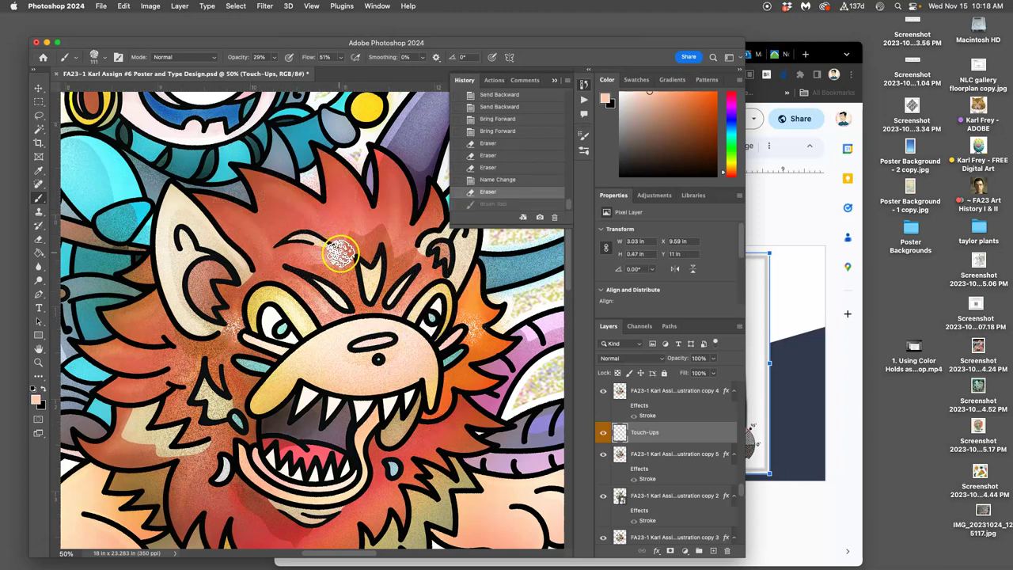
Sample the off-white of the lion's upper tooth and brush textured highlights along its muzzle and onto the mane beside it.
left_click_drag(339, 242, 351, 280)
key("super+plus")
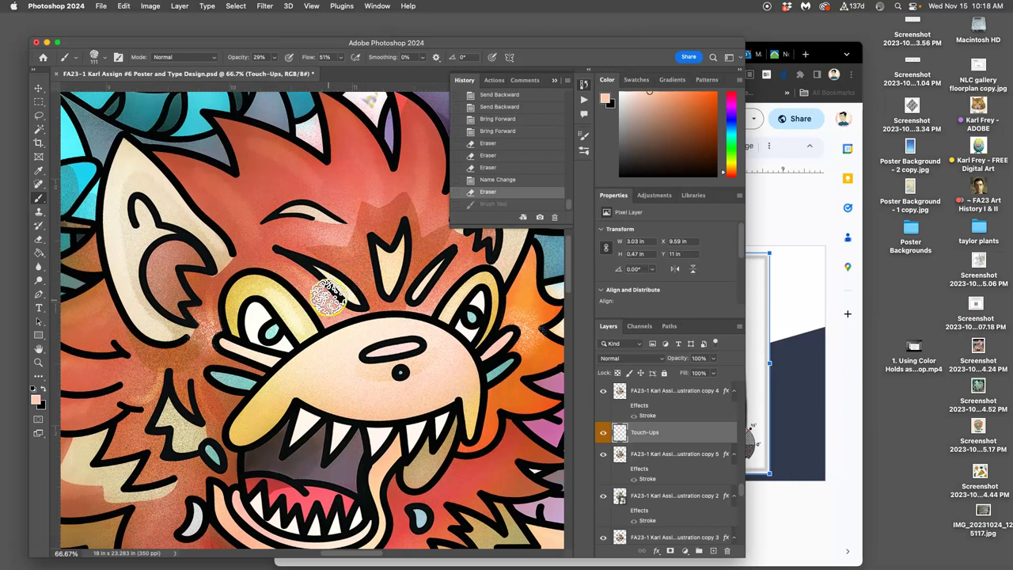
mouse_move(378, 249)
left_mouse_down()
mouse_move(471, 192)
mouse_move(422, 138)
left_mouse_up()
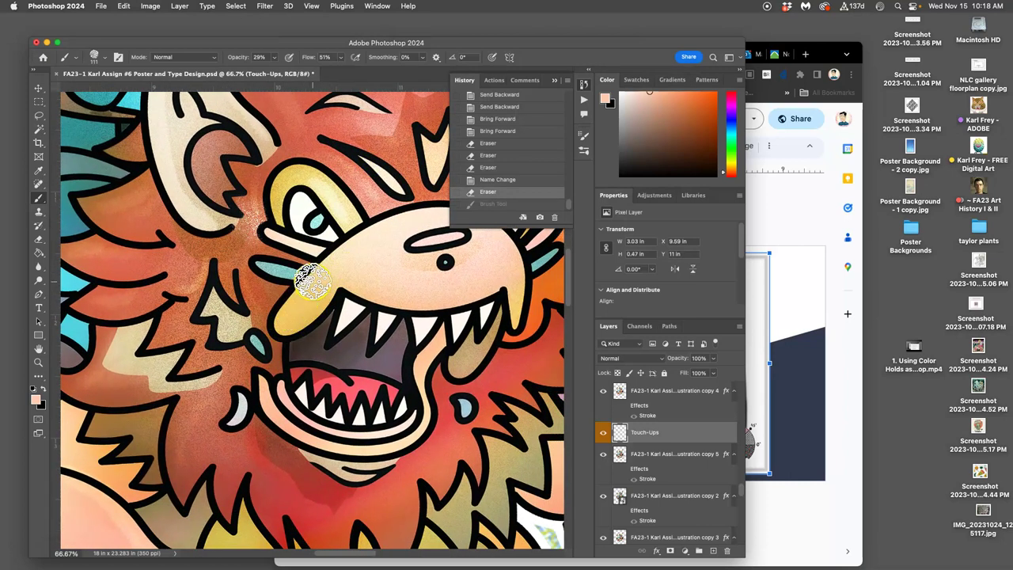
left_click(345, 316, "alt")
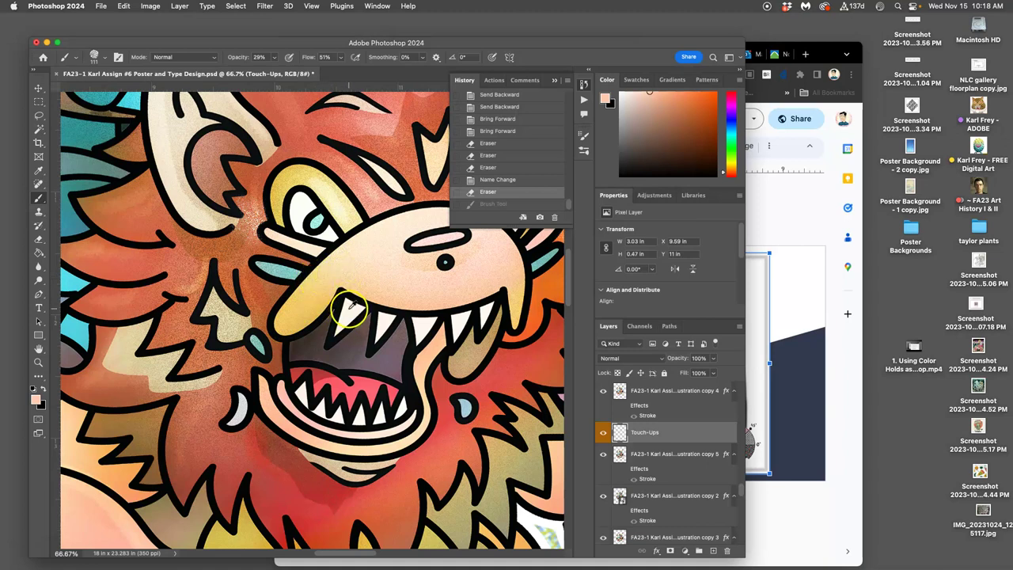
mouse_move(349, 311)
left_mouse_down()
mouse_move(326, 263)
mouse_move(283, 318)
mouse_move(306, 281)
left_mouse_up()
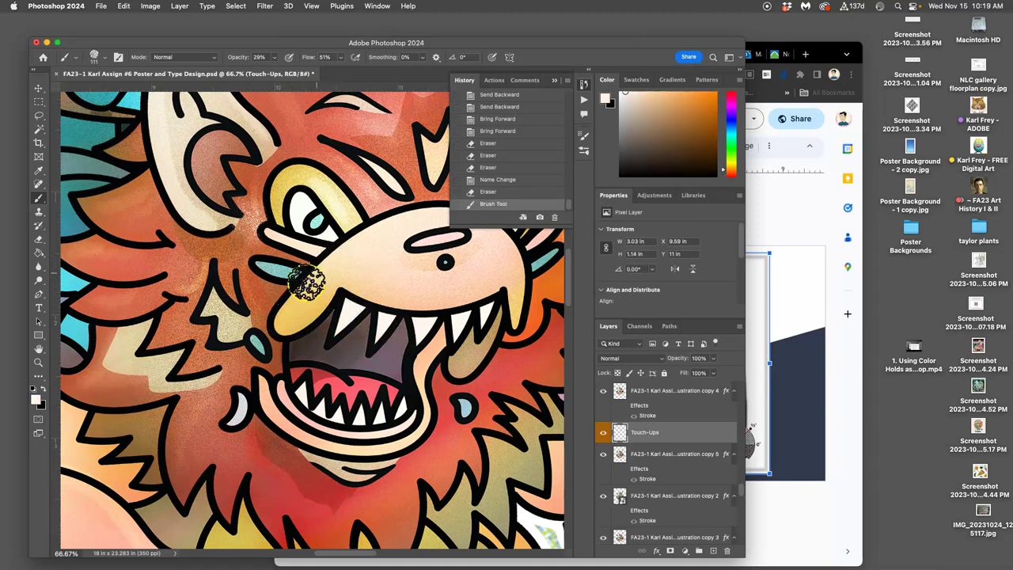
left_click_drag(276, 328, 315, 277)
mouse_move(355, 244)
left_mouse_down()
mouse_move(316, 275)
mouse_move(274, 346)
mouse_move(359, 243)
left_mouse_up()
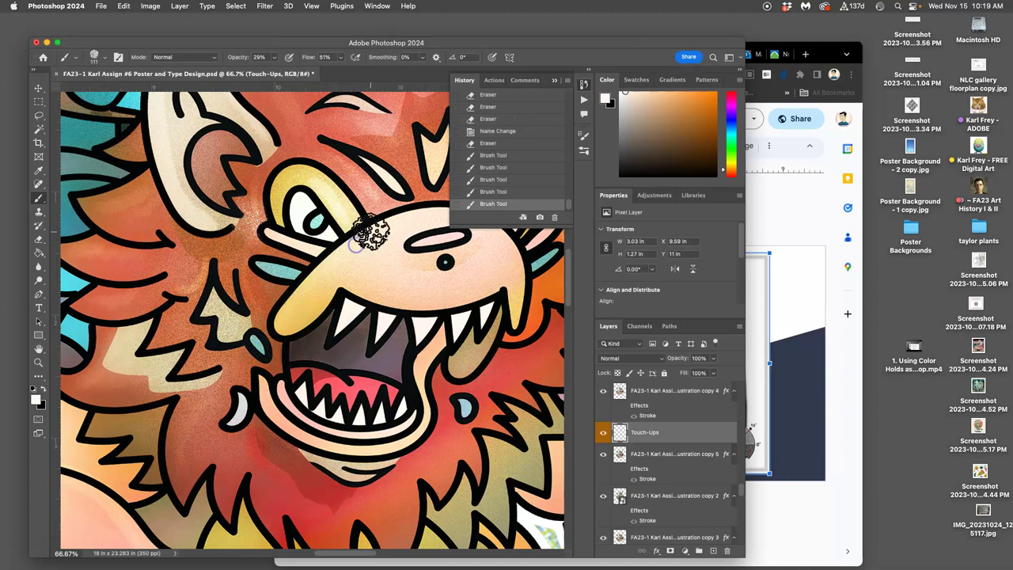
left_click(222, 170, "alt")
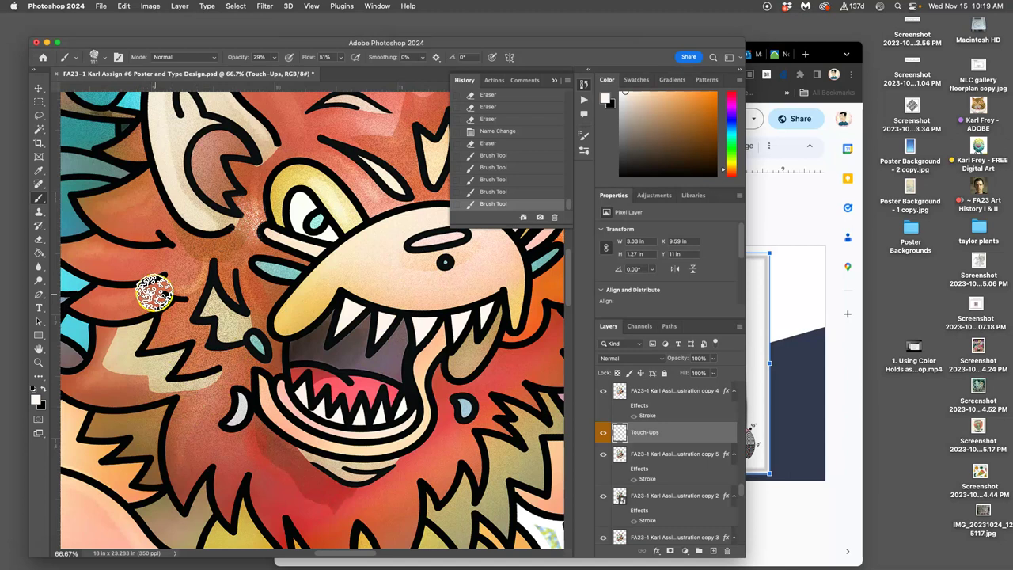
mouse_move(100, 299)
left_mouse_down()
mouse_move(159, 280)
mouse_move(108, 294)
left_mouse_up()
Replace the pastel brush with the Hard Round Pressure Size brush preset.
left_click(106, 56)
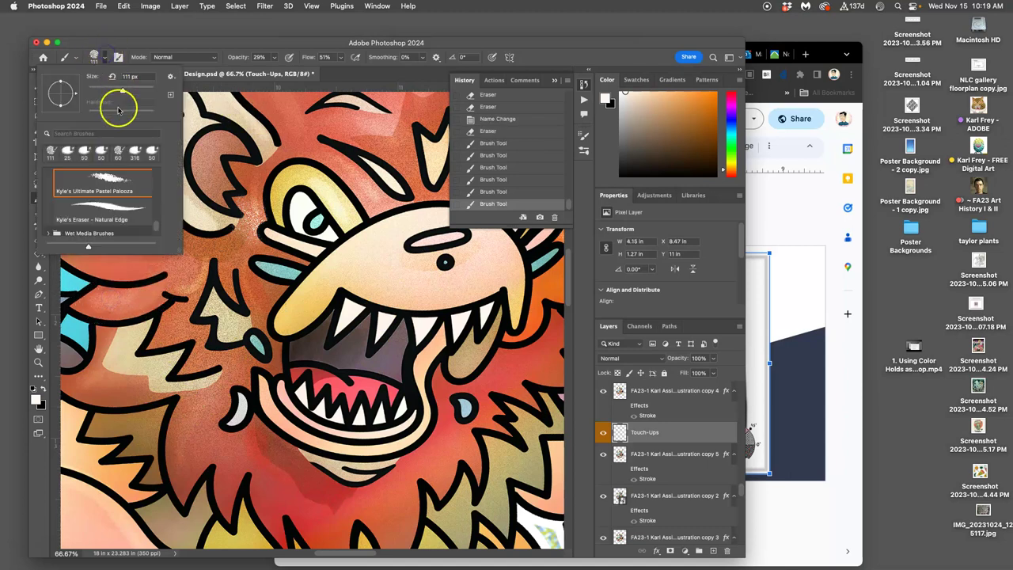
mouse_move(154, 228)
left_mouse_down()
mouse_move(151, 158)
mouse_move(155, 182)
left_mouse_up()
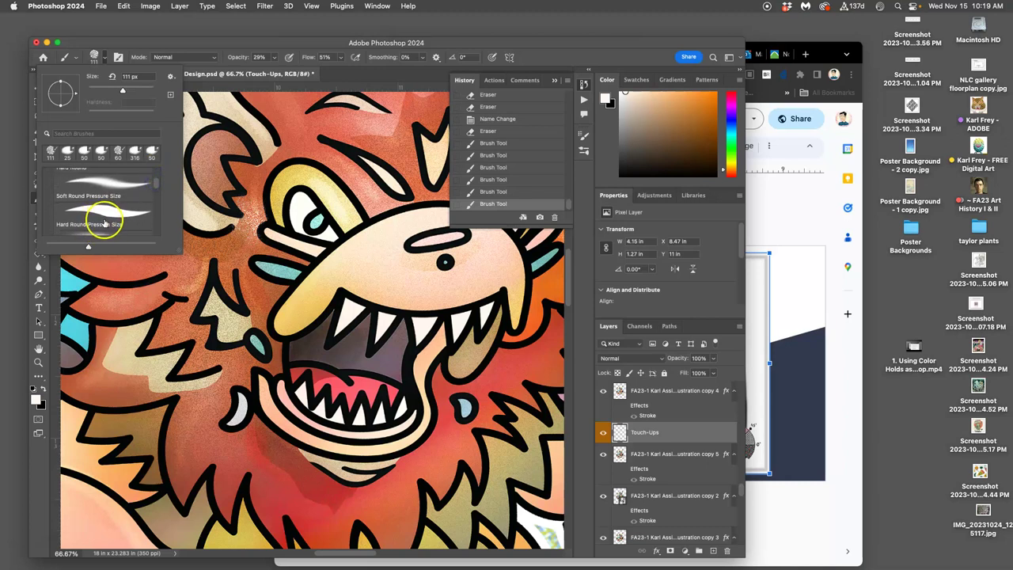
left_click(117, 215)
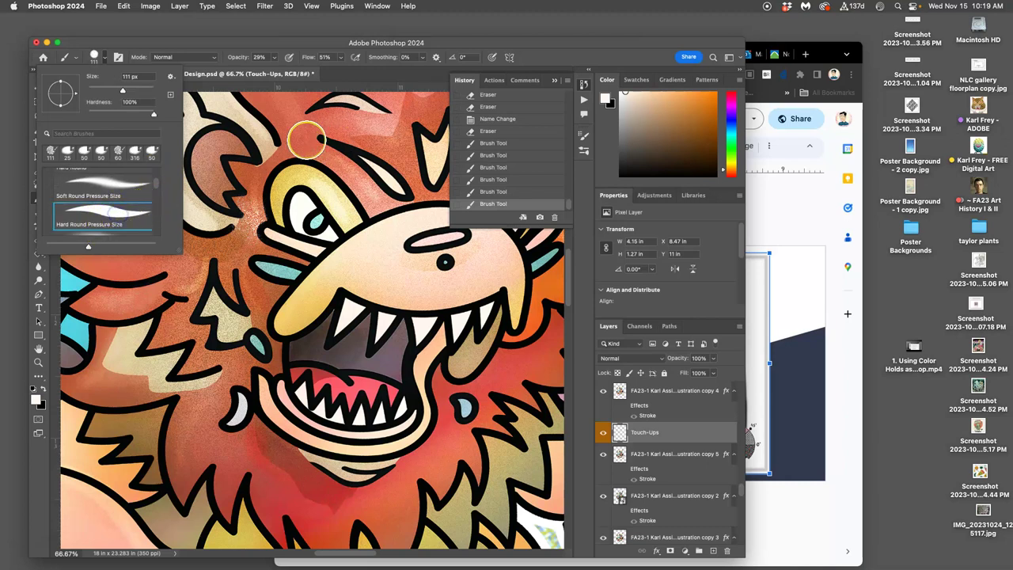
Set the brush opacity and flow to 100%, try a stroke from the lion's forehead down its cheek, and undo it.
left_click(275, 57)
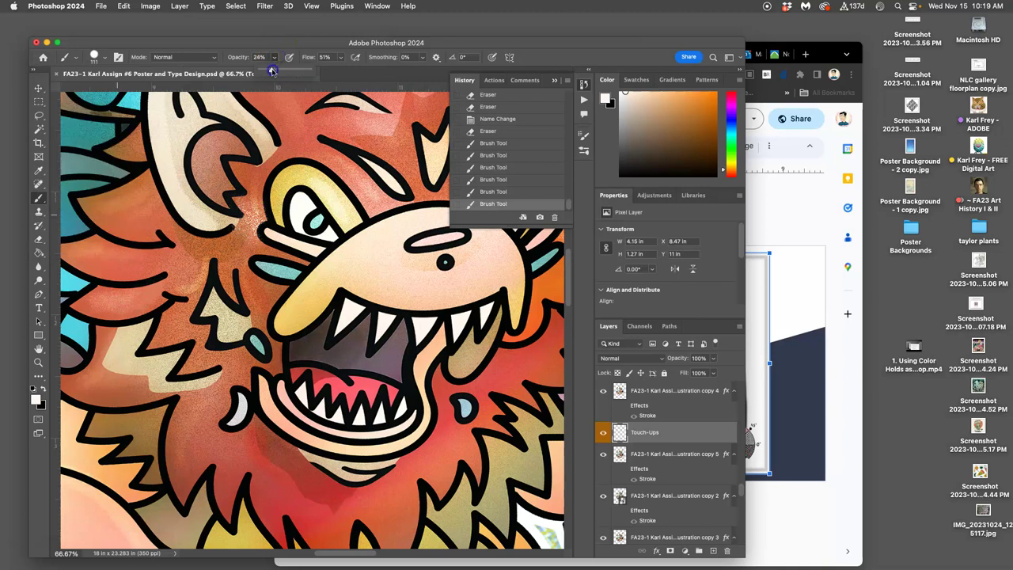
left_click(342, 57)
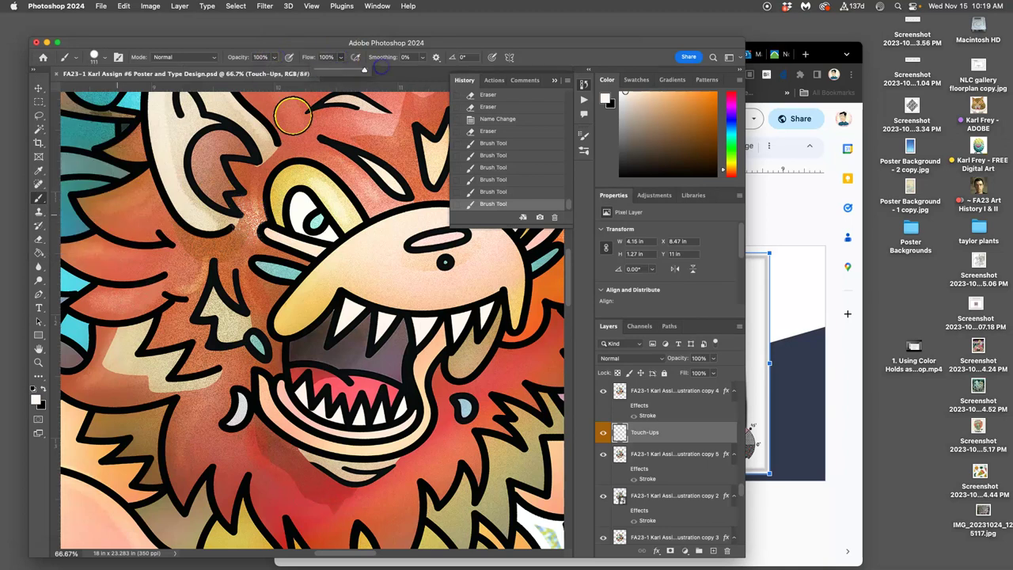
mouse_move(293, 116)
left_mouse_down()
mouse_move(237, 233)
mouse_move(214, 369)
left_mouse_up()
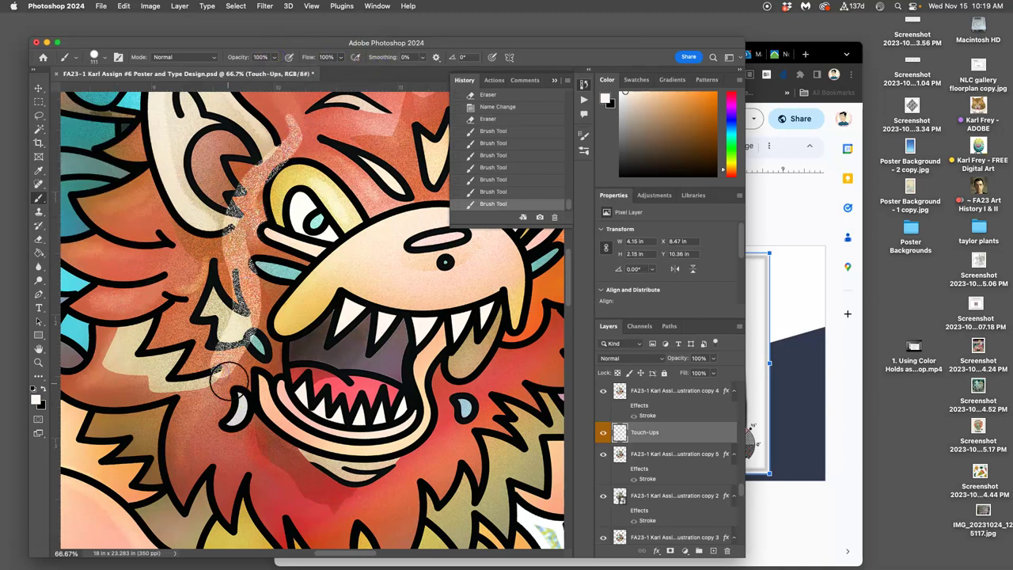
key("super+z")
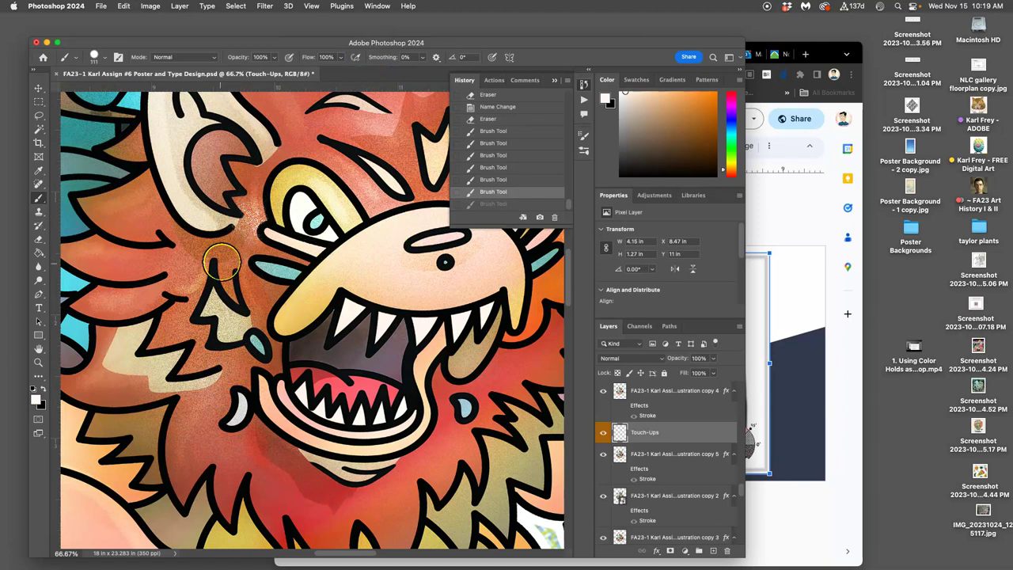
left_click(240, 238)
key("super+z")
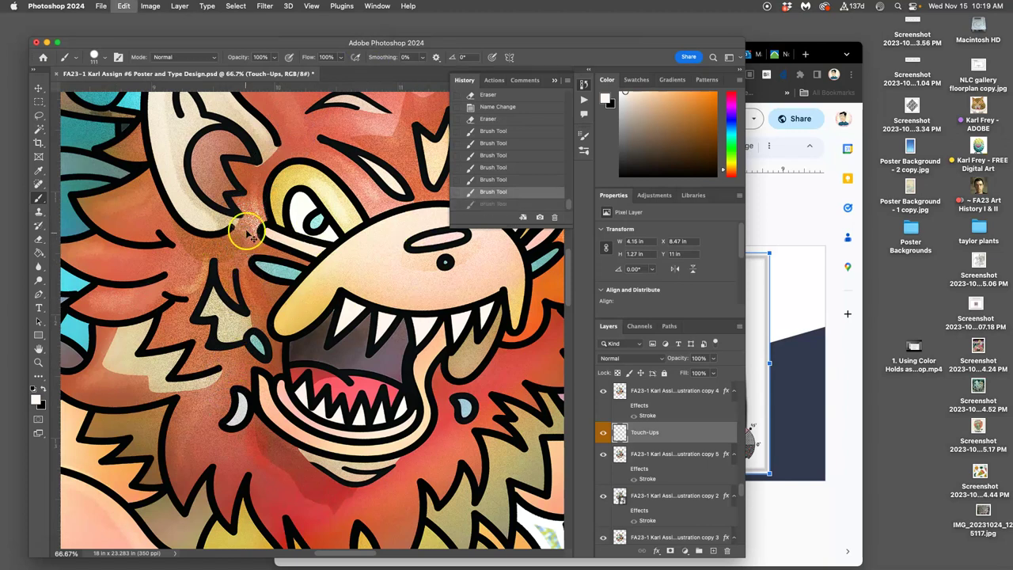
Lower the brush hardness to 12%, try soft strokes on the lion's muzzle, and undo the last one.
left_click(102, 59)
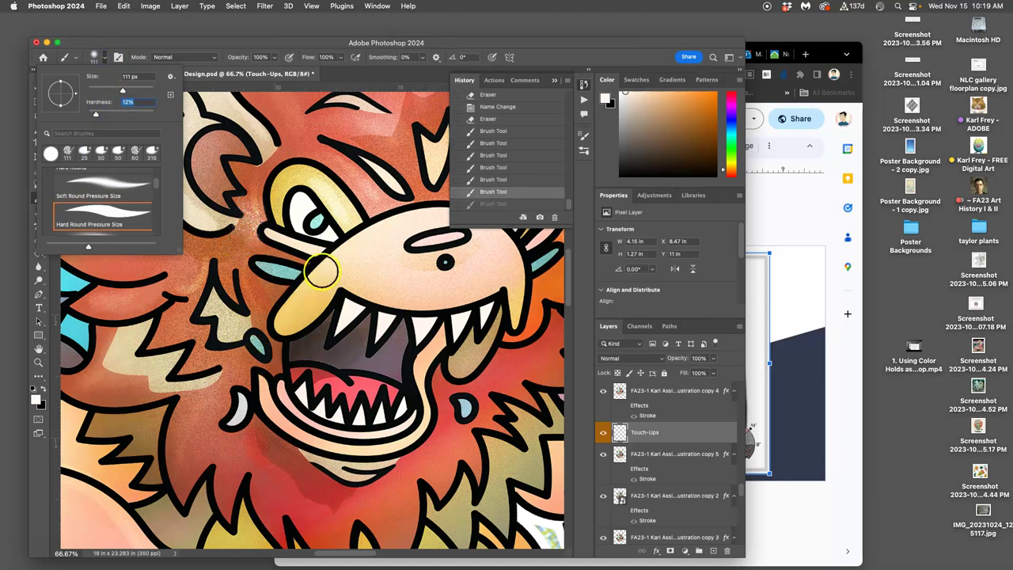
left_click(311, 285)
left_click(339, 257)
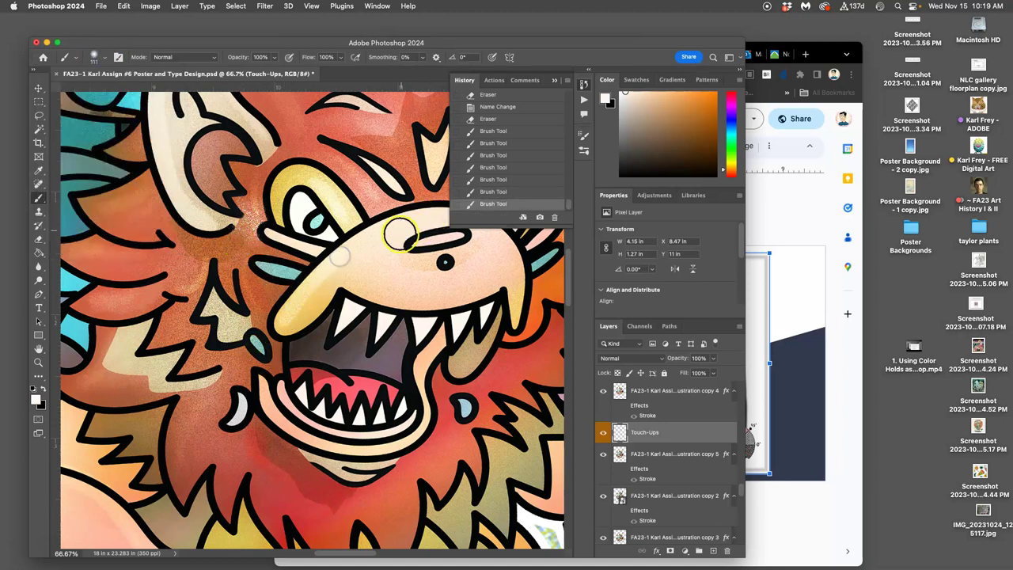
key("super+z")
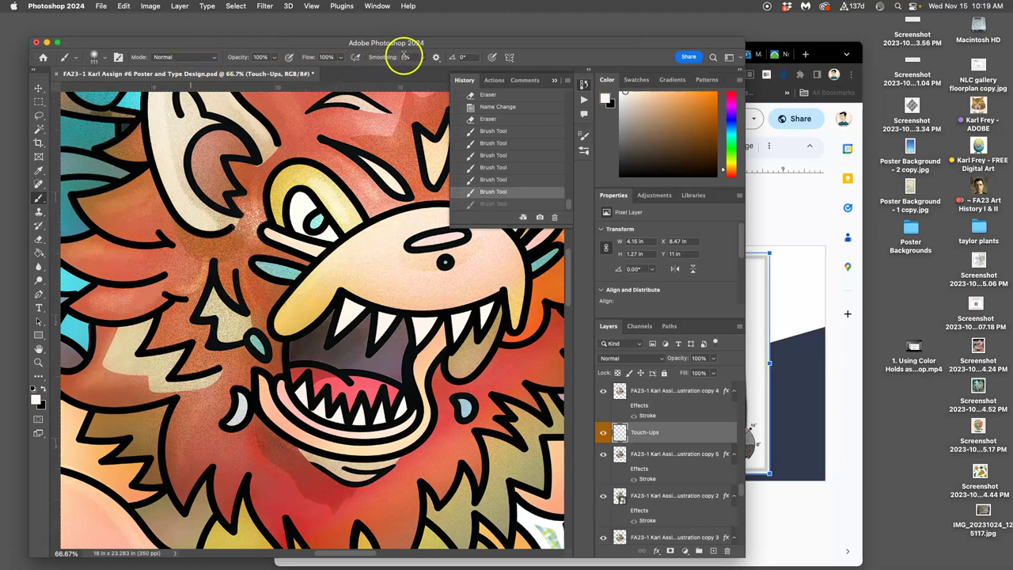
Set the brush flow to 60%, try strokes around the lion's eye and muzzle, and undo the last four brush strokes.
left_click(342, 57)
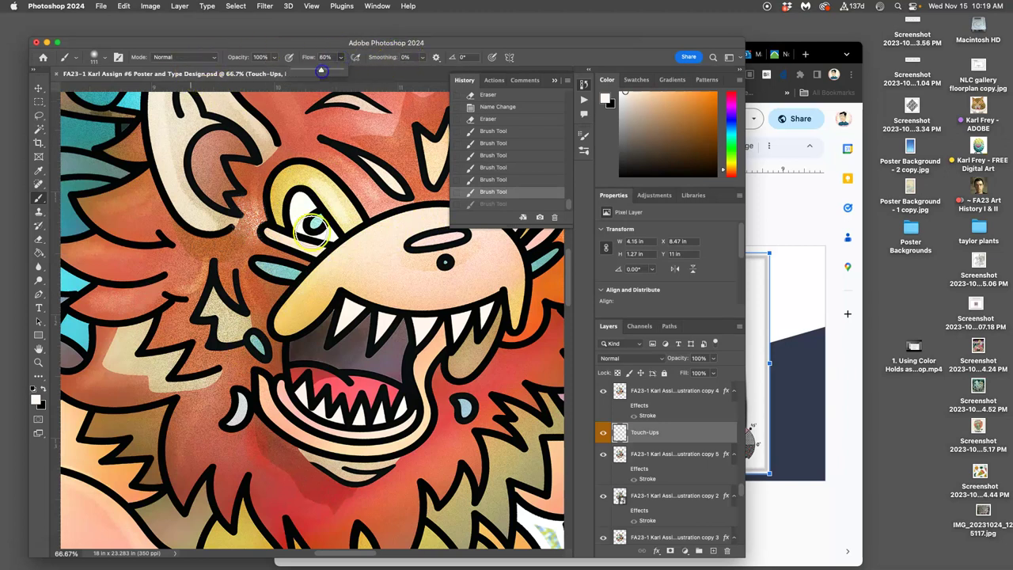
left_click(312, 226)
left_click(282, 323)
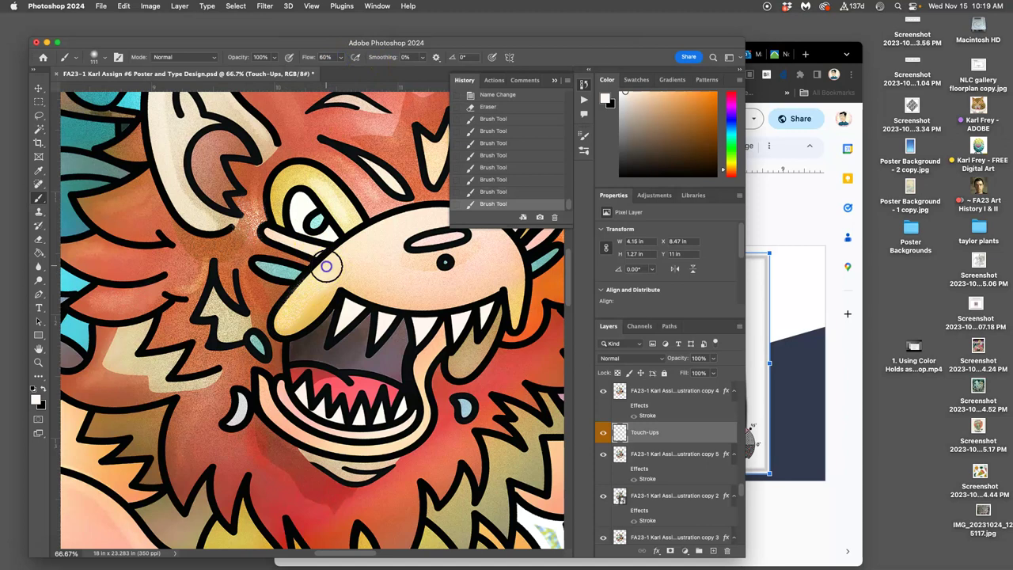
key("super+z")
key("super+z")
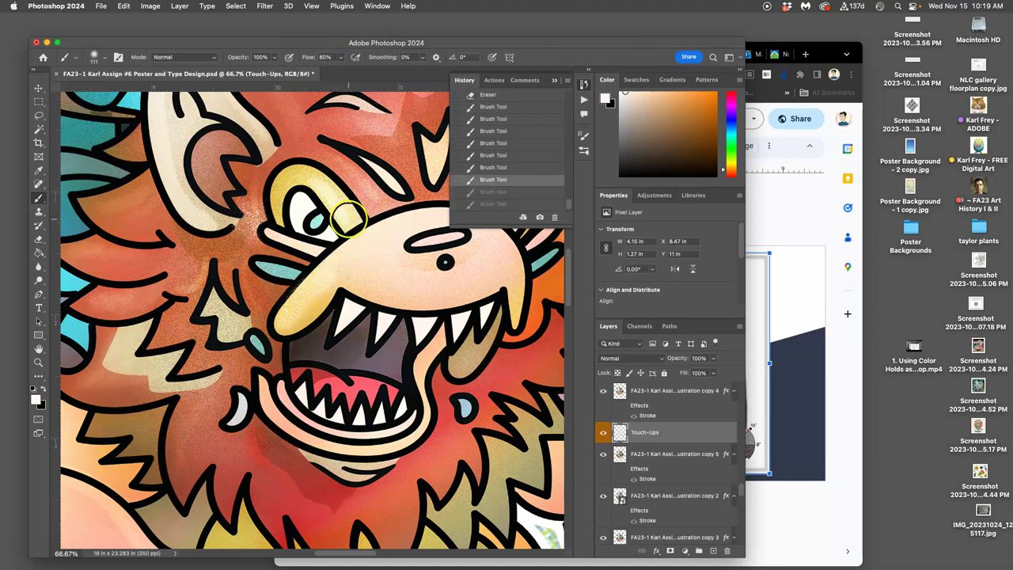
key("super+z")
key("super+z")
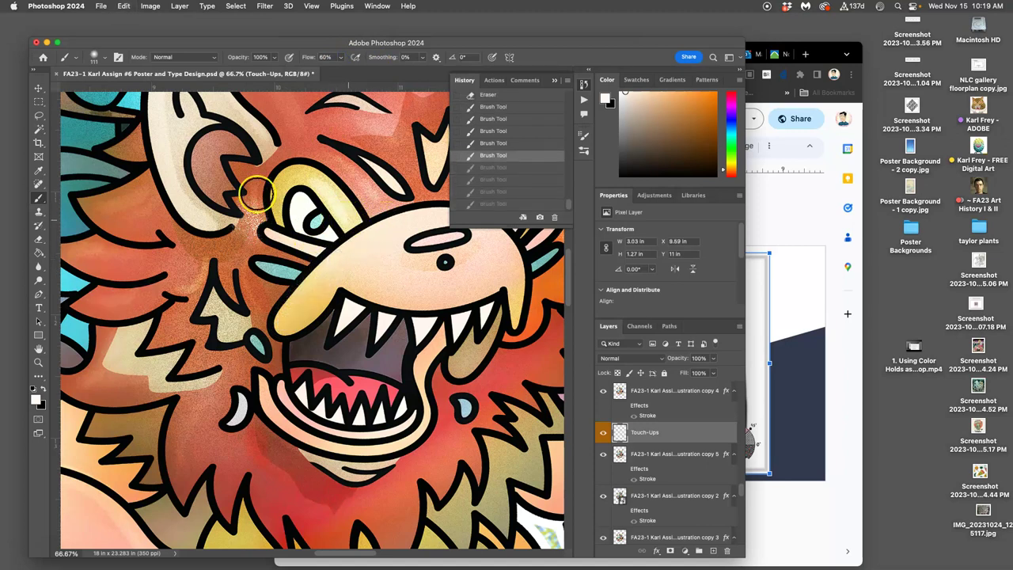
Set the brush to 8% hardness and 58% opacity, and brush soft off-white highlights on the mane tufts below the large ear.
left_click(107, 59)
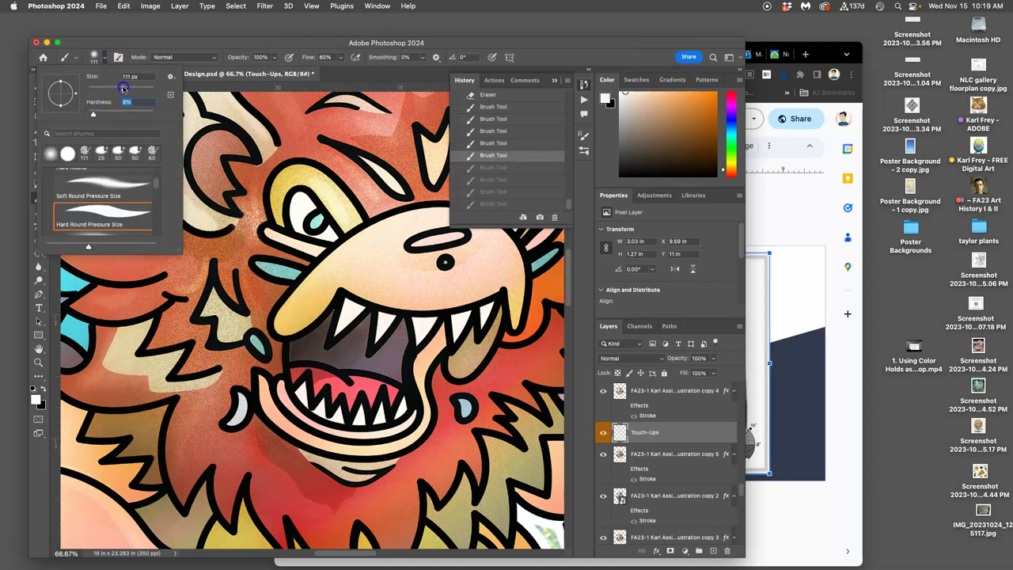
left_click(274, 57)
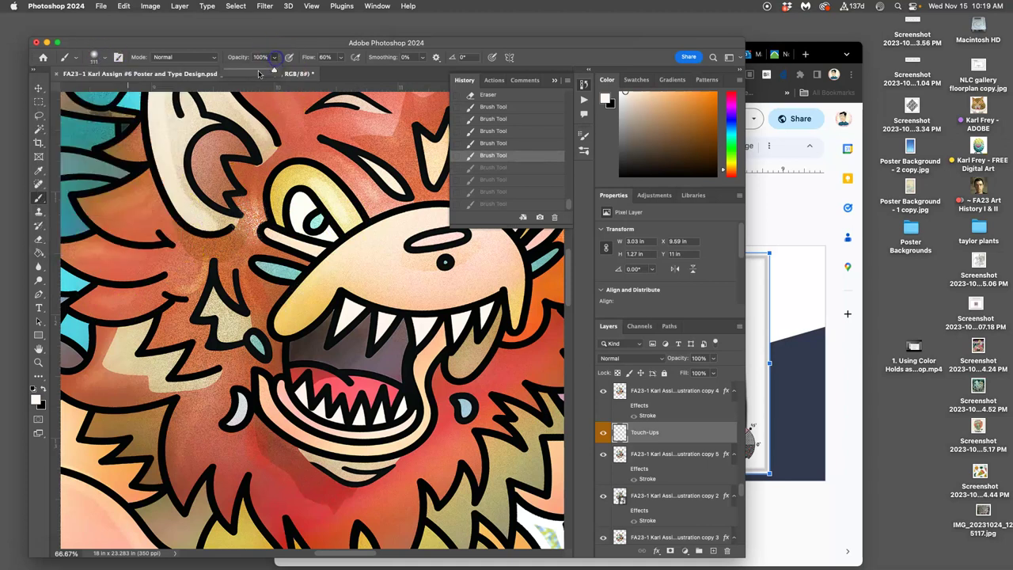
mouse_move(166, 283)
left_mouse_down()
mouse_move(92, 303)
mouse_move(105, 296)
left_mouse_up()
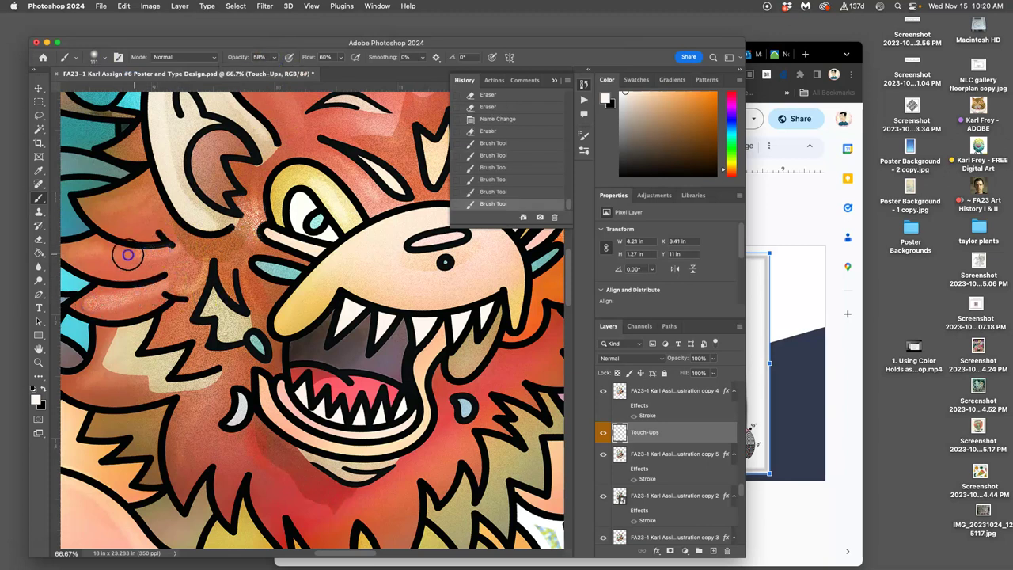
left_click_drag(91, 254, 159, 234)
left_click_drag(100, 247, 159, 225)
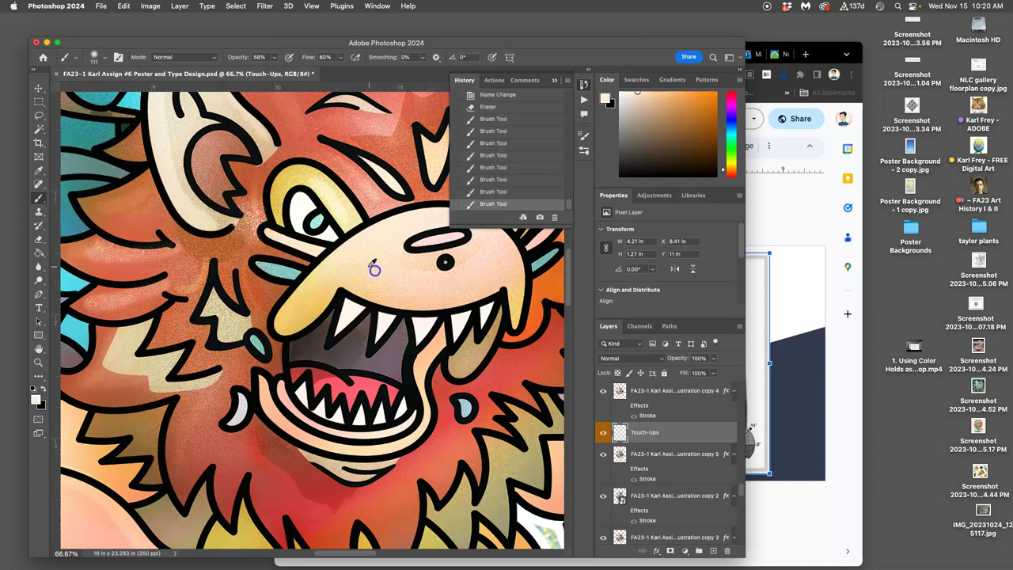
Sample cream from the lion's muzzle and brush soft highlights over the mane around the tan patch and beside the jaw.
left_click(149, 184)
left_click_drag(298, 289, 383, 326)
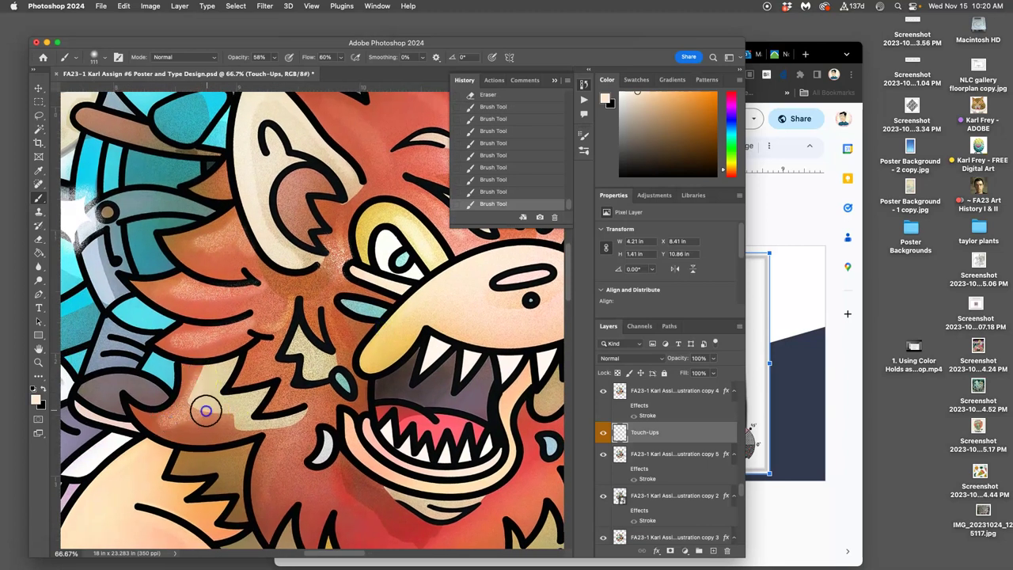
mouse_move(184, 421)
left_mouse_down()
mouse_move(235, 415)
mouse_move(151, 417)
mouse_move(278, 411)
left_mouse_up()
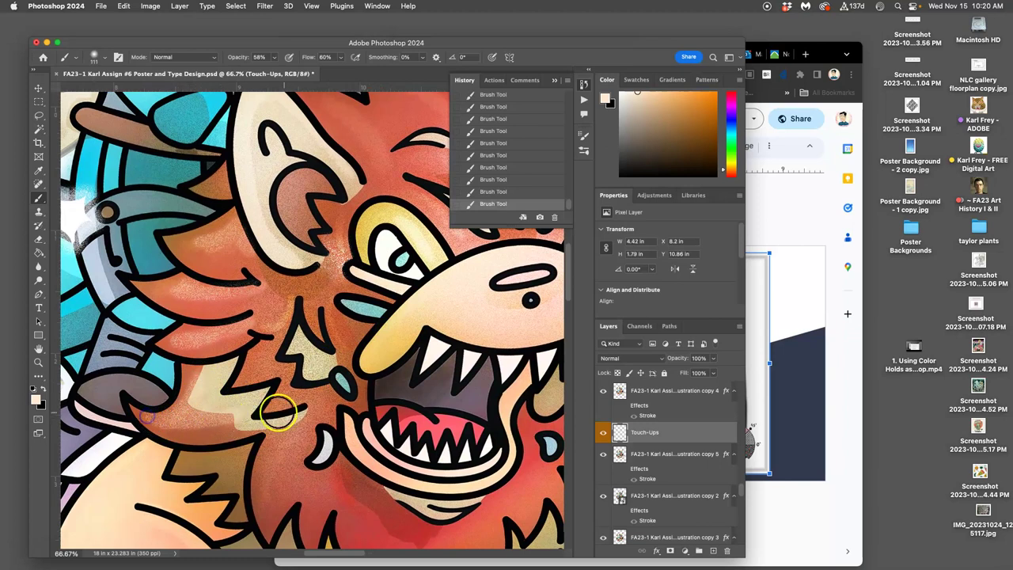
mouse_move(168, 429)
left_mouse_down()
mouse_move(216, 431)
mouse_move(380, 402)
mouse_move(349, 456)
mouse_move(332, 435)
mouse_move(300, 434)
mouse_move(299, 423)
mouse_move(264, 489)
mouse_move(279, 439)
mouse_move(306, 420)
mouse_move(271, 470)
mouse_move(266, 498)
mouse_move(311, 430)
mouse_move(274, 525)
mouse_move(292, 516)
mouse_move(336, 409)
mouse_move(353, 349)
mouse_move(349, 306)
mouse_move(372, 324)
left_mouse_up()
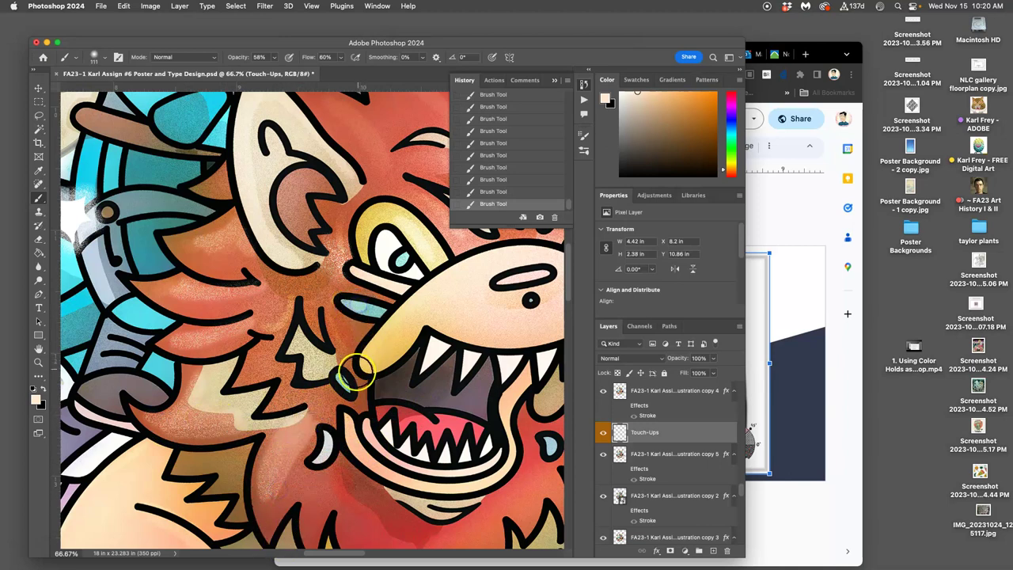
left_click(340, 377)
key("super+z")
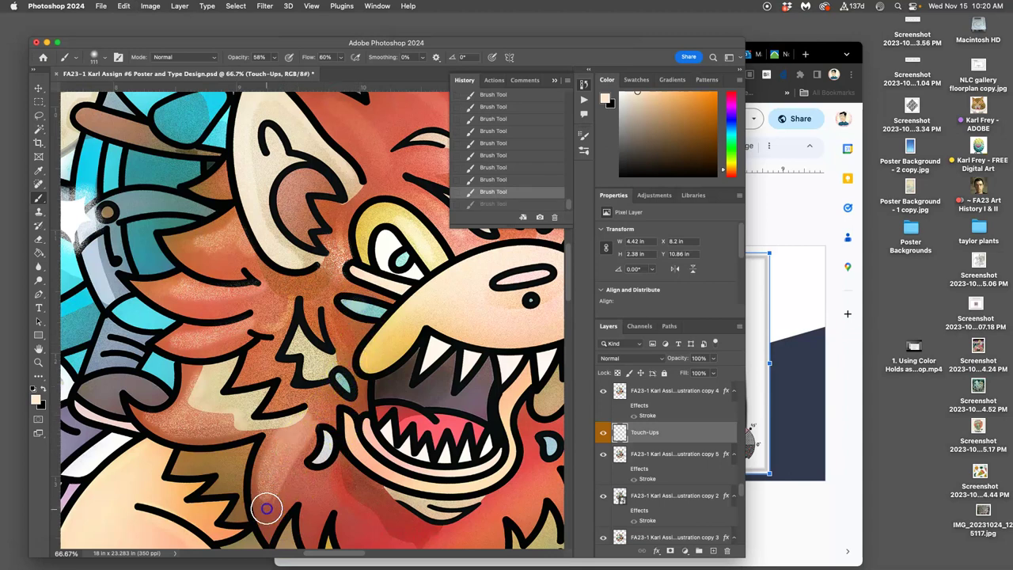
left_click(267, 508)
Brush cream highlights onto the mane tuft beside the large ear and down the fur spikes above the forehead.
scroll(364, 340, "up", 2)
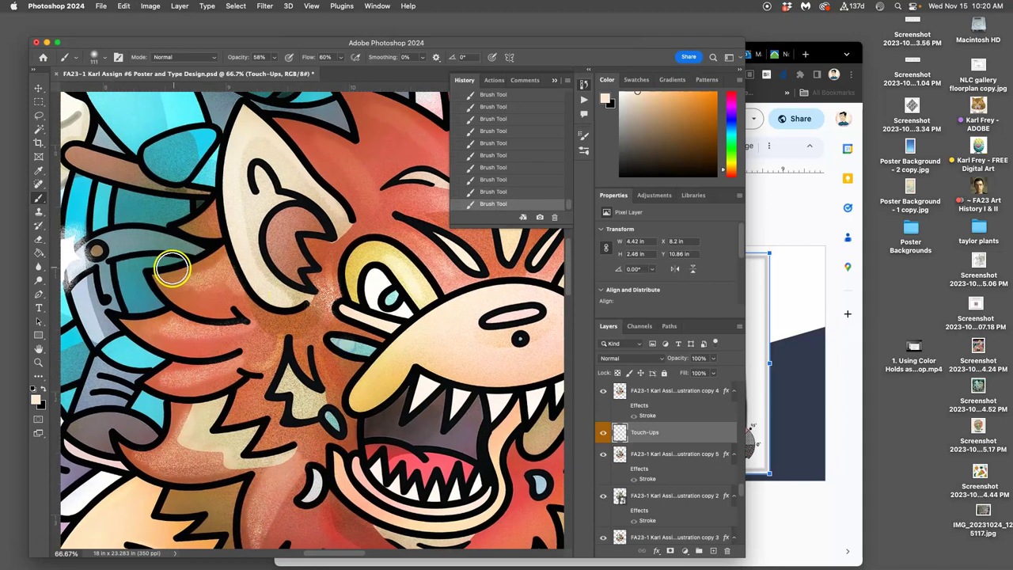
left_click_drag(172, 269, 175, 282)
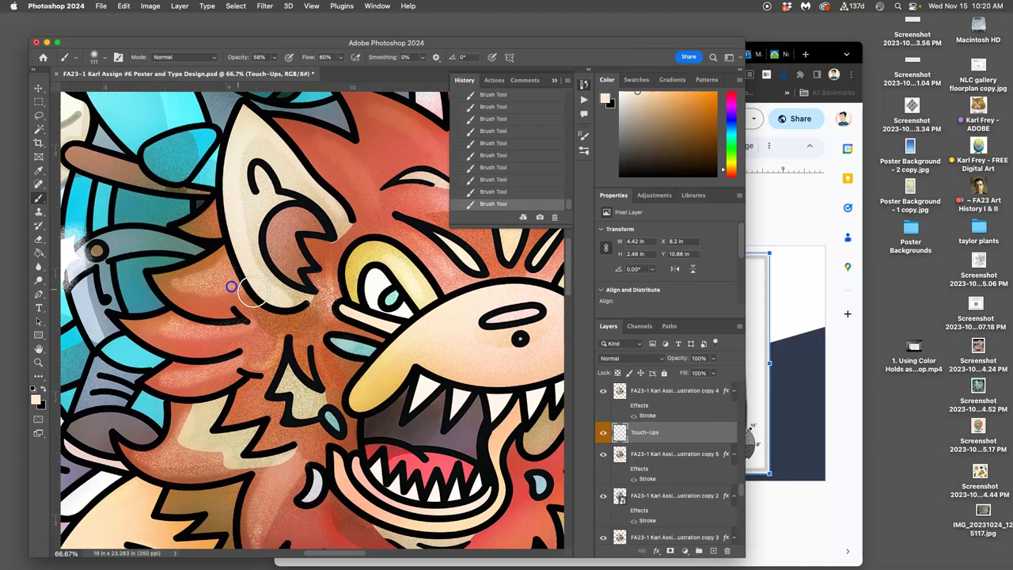
scroll(238, 289, "up", 3)
scroll(237, 289, "right", 3)
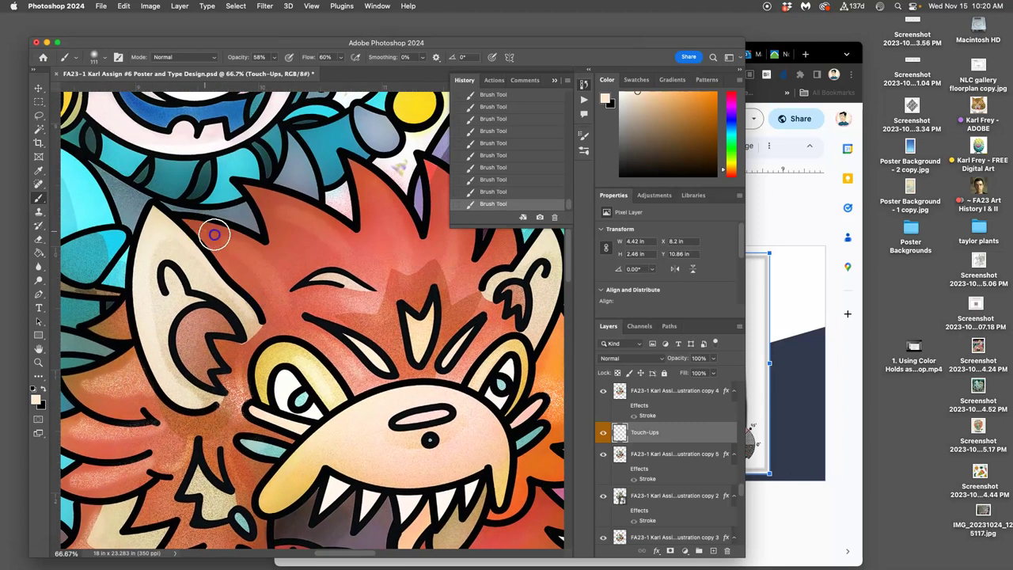
left_click_drag(215, 234, 276, 298)
left_click_drag(289, 200, 346, 258)
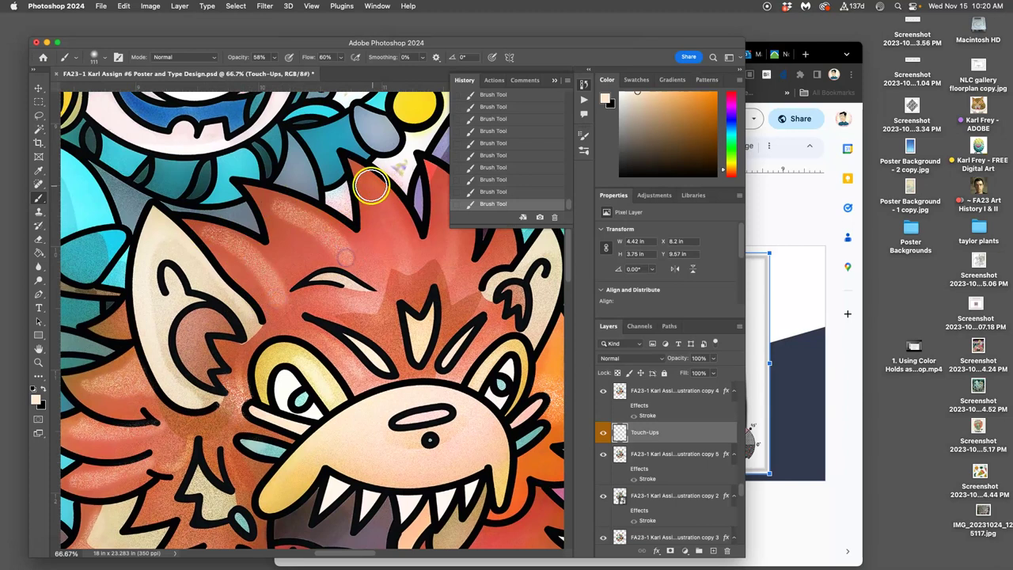
mouse_move(371, 186)
left_mouse_down()
mouse_move(390, 209)
mouse_move(379, 330)
mouse_move(324, 196)
mouse_move(364, 293)
mouse_move(352, 256)
left_mouse_up()
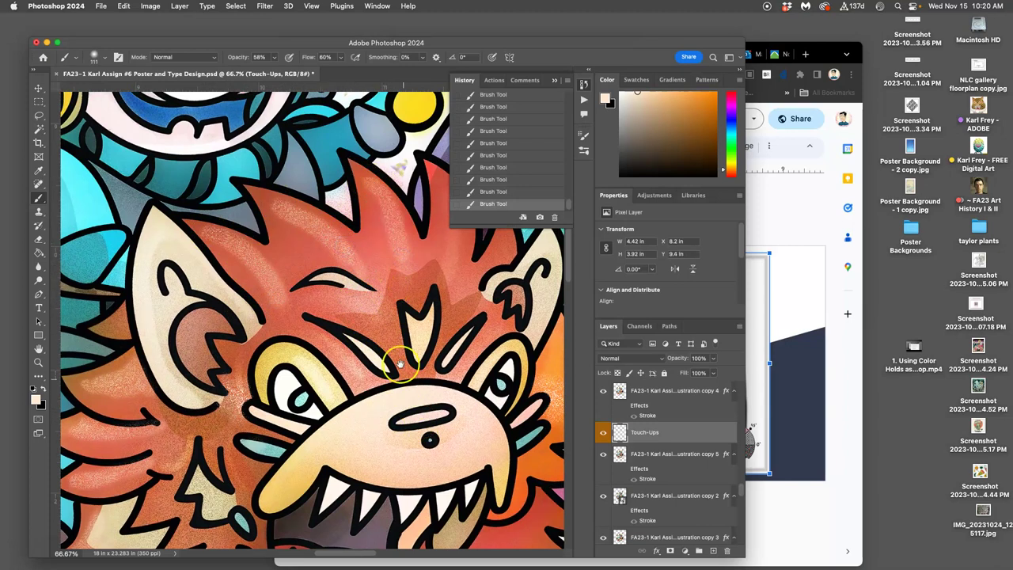
Brush more cream highlights on the fur between the large ear and the brow, and across the lion's forehead.
left_click_drag(392, 346, 397, 395)
mouse_move(277, 348)
left_mouse_down()
mouse_move(254, 302)
mouse_move(225, 289)
left_mouse_up()
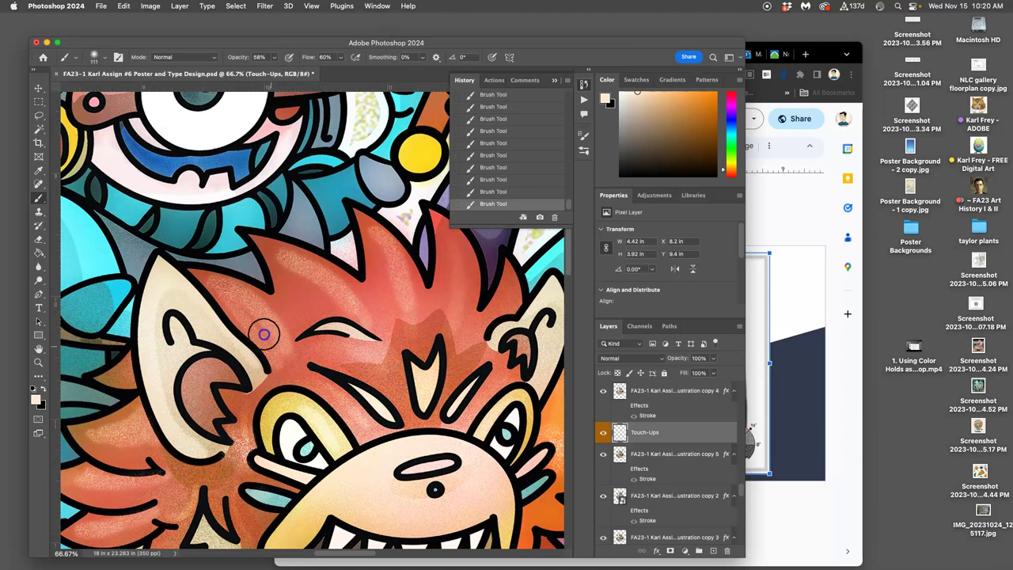
mouse_move(264, 334)
left_mouse_down()
mouse_move(311, 357)
mouse_move(290, 367)
left_mouse_up()
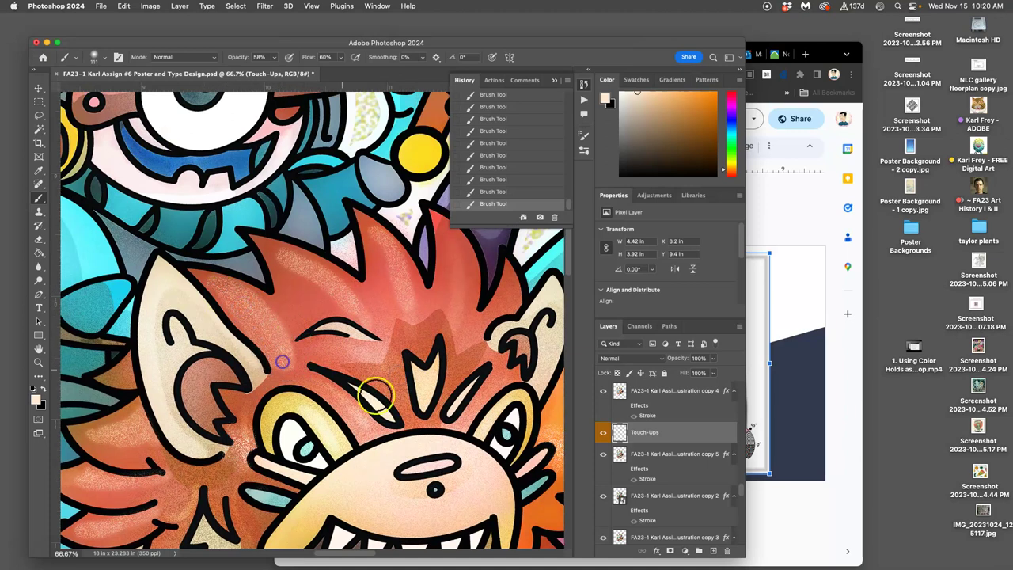
mouse_move(376, 393)
left_mouse_down()
mouse_move(470, 346)
mouse_move(459, 244)
mouse_move(468, 287)
mouse_move(459, 325)
left_mouse_up()
Sample red and salmon tones from the lion's fur and blend them down the tall spike at the crown of its head.
left_click_drag(450, 291, 395, 343)
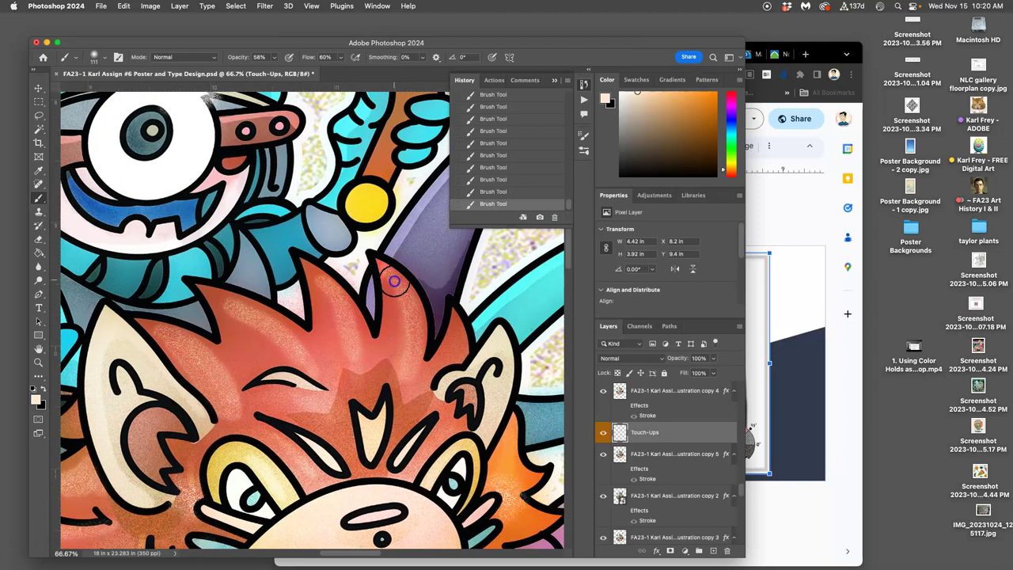
left_click(383, 269, "alt")
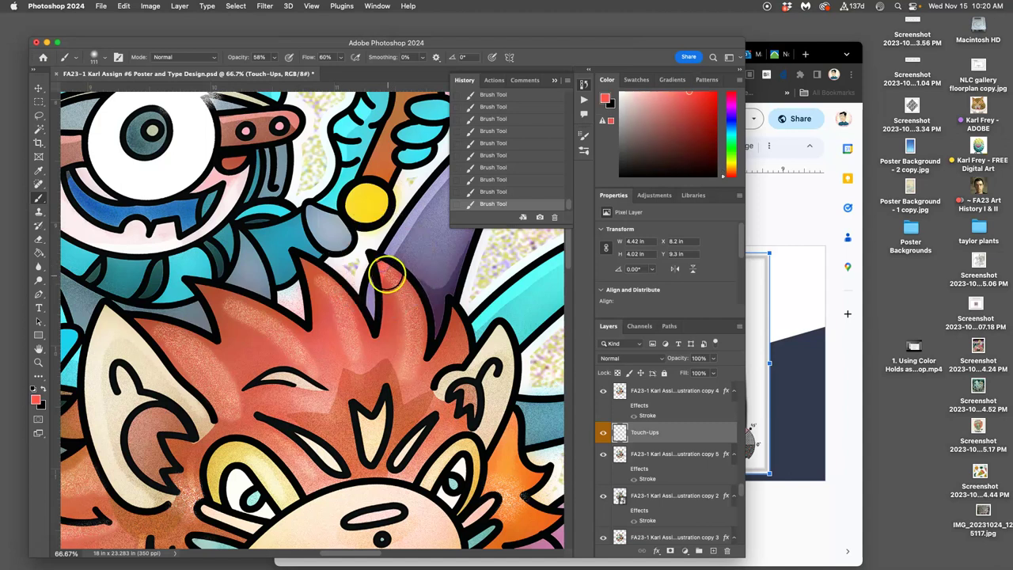
mouse_move(398, 290)
left_mouse_down()
mouse_move(411, 323)
mouse_move(386, 274)
mouse_move(395, 303)
left_mouse_up()
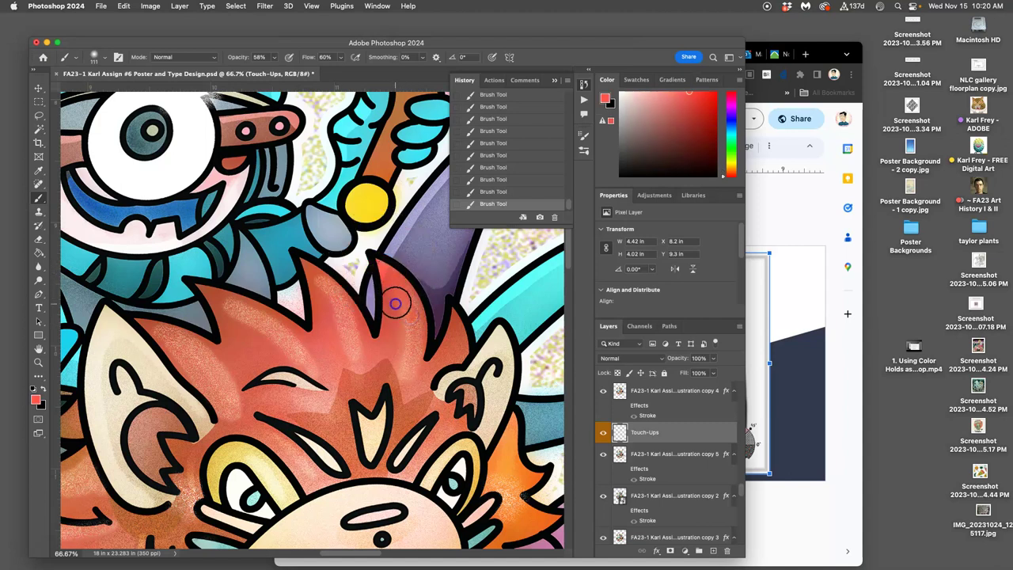
left_click(384, 268, "alt")
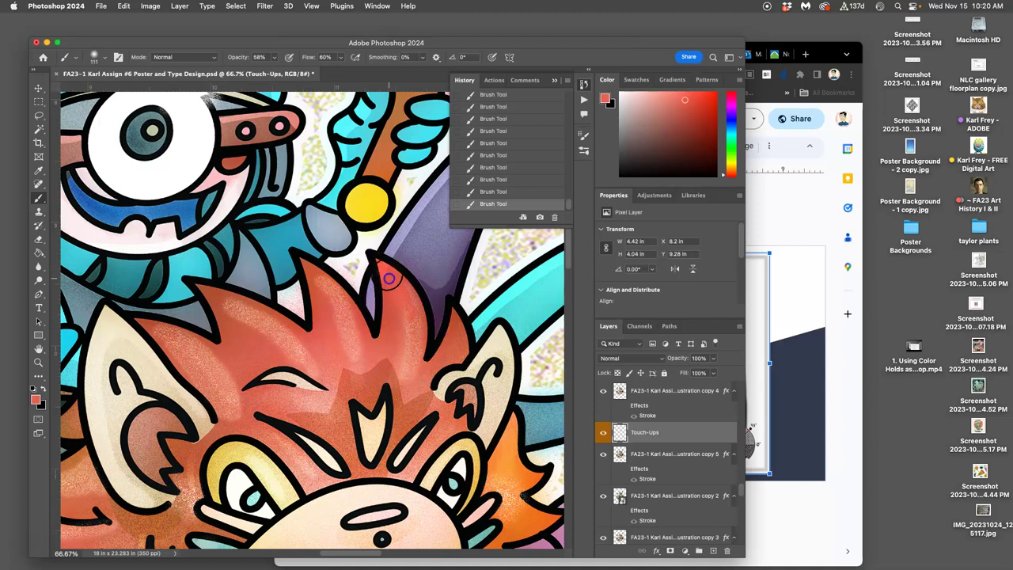
left_click(405, 360, "alt")
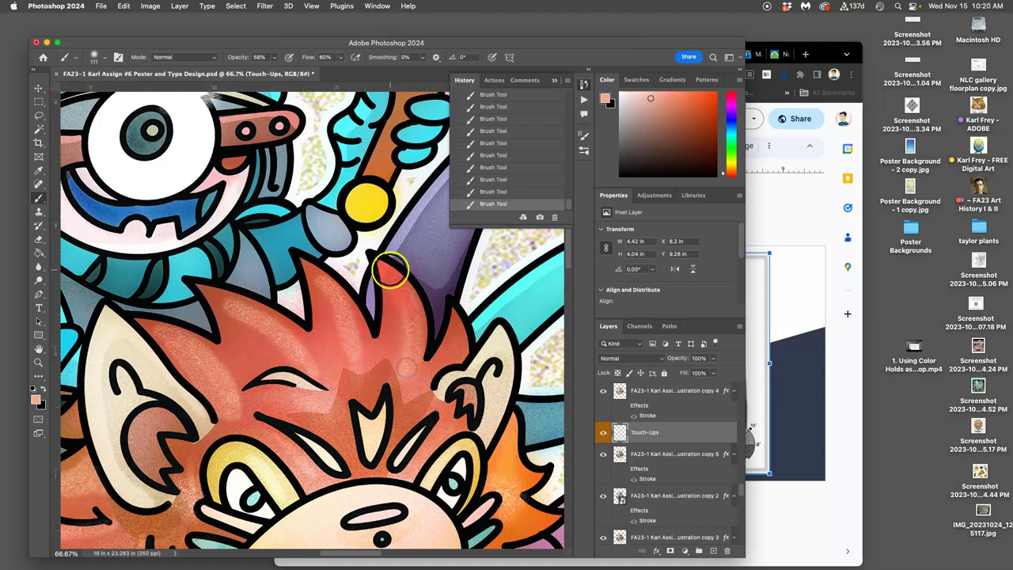
left_click_drag(398, 294, 409, 357)
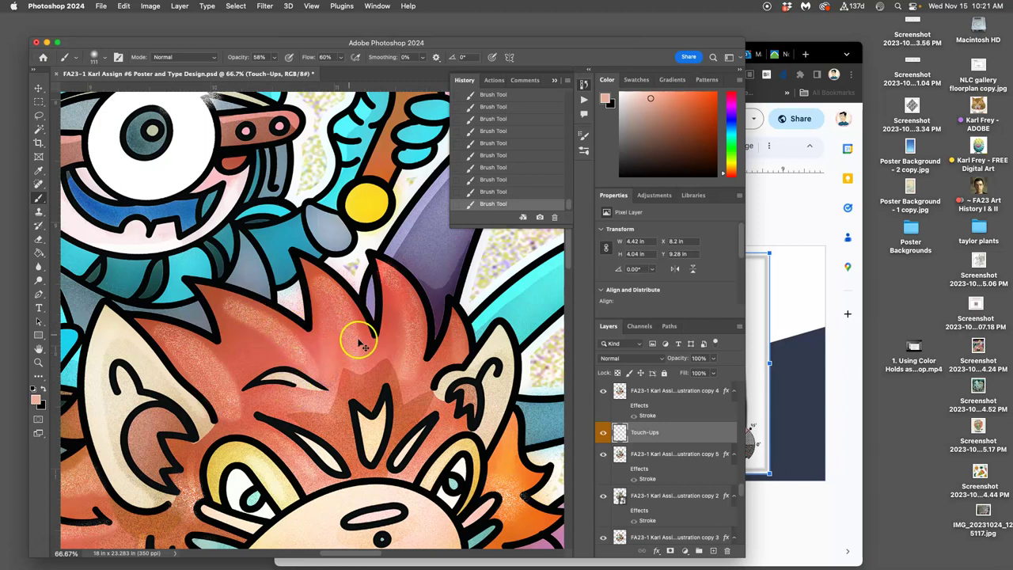
Sample orange from the mane beside the small ear and brush it over the fur spikes and forehead.
left_click(501, 459, "alt")
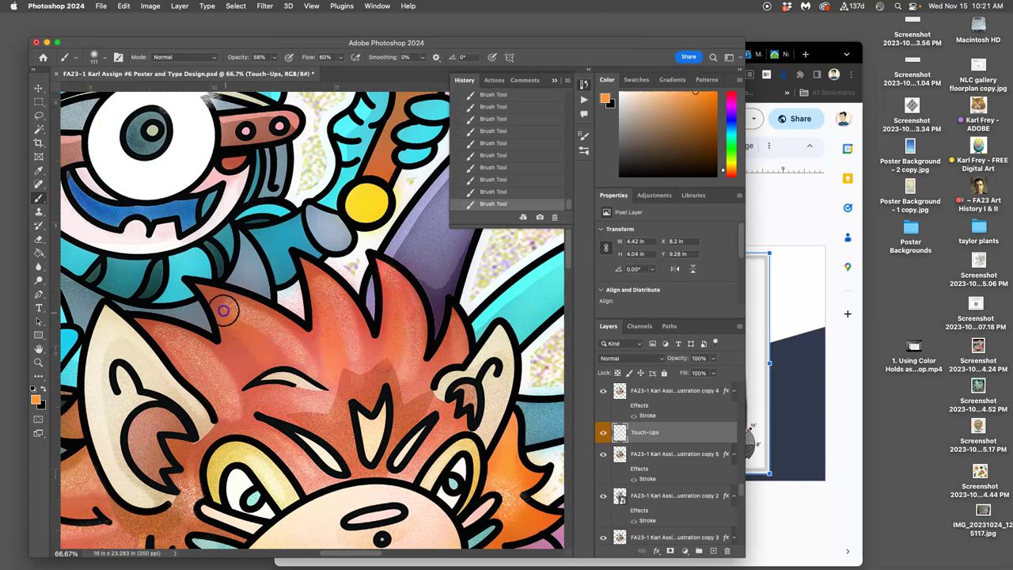
mouse_move(224, 310)
left_mouse_down()
mouse_move(292, 406)
mouse_move(228, 431)
mouse_move(234, 382)
mouse_move(223, 343)
mouse_move(244, 438)
left_mouse_up()
mouse_move(310, 418)
left_mouse_down()
mouse_move(340, 334)
mouse_move(355, 329)
mouse_move(322, 334)
left_mouse_up()
mouse_move(256, 328)
left_mouse_down()
mouse_move(316, 351)
mouse_move(348, 349)
left_mouse_up()
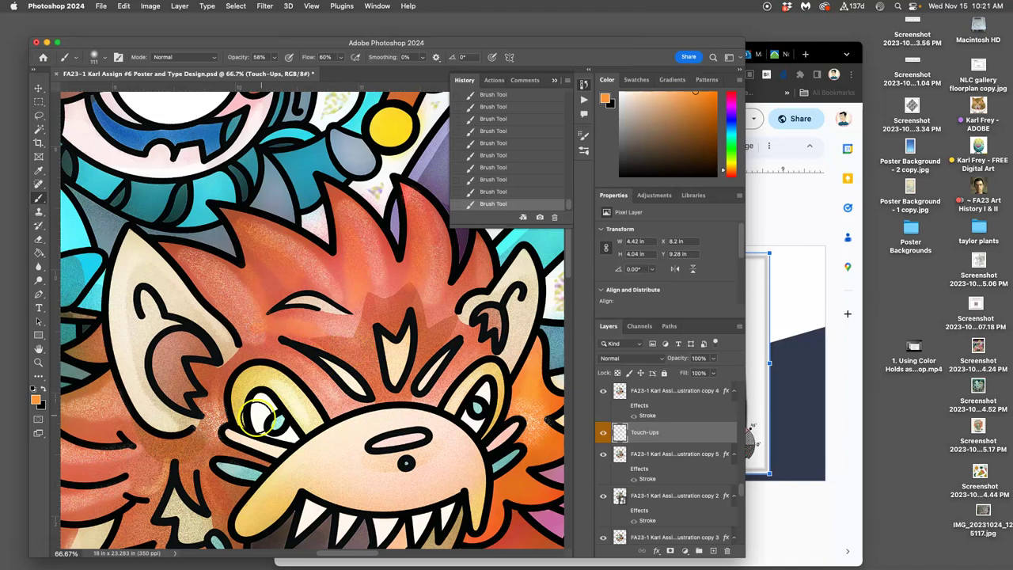
Brush orange over the fur beside the lion's eye and across the mane spikes behind and below the large ear.
left_click_drag(228, 405, 241, 377)
mouse_move(221, 342)
left_mouse_down()
mouse_move(232, 363)
mouse_move(224, 381)
mouse_move(236, 419)
mouse_move(235, 348)
left_mouse_up()
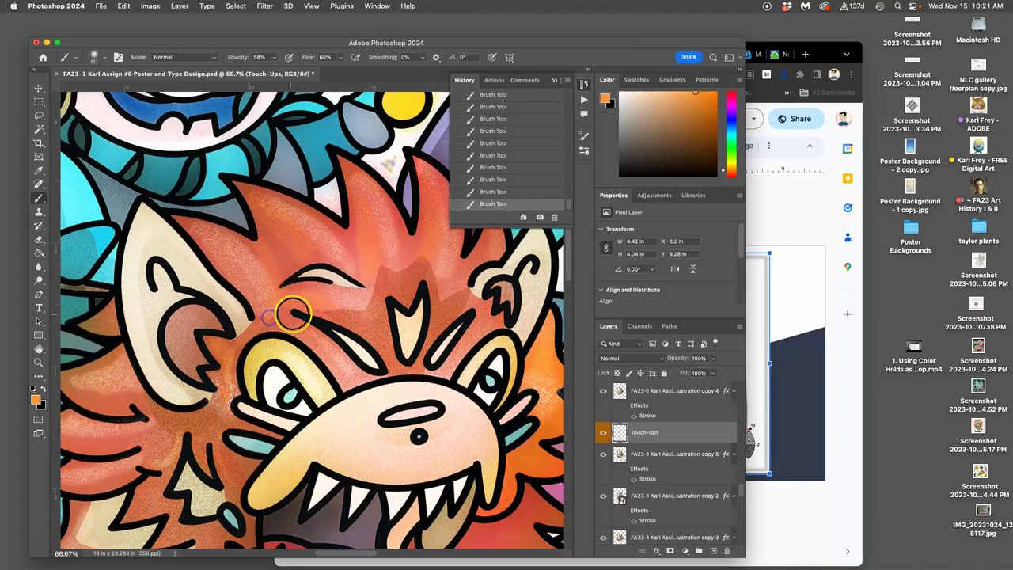
scroll(293, 315, "down", 3)
scroll(293, 315, "left", 3)
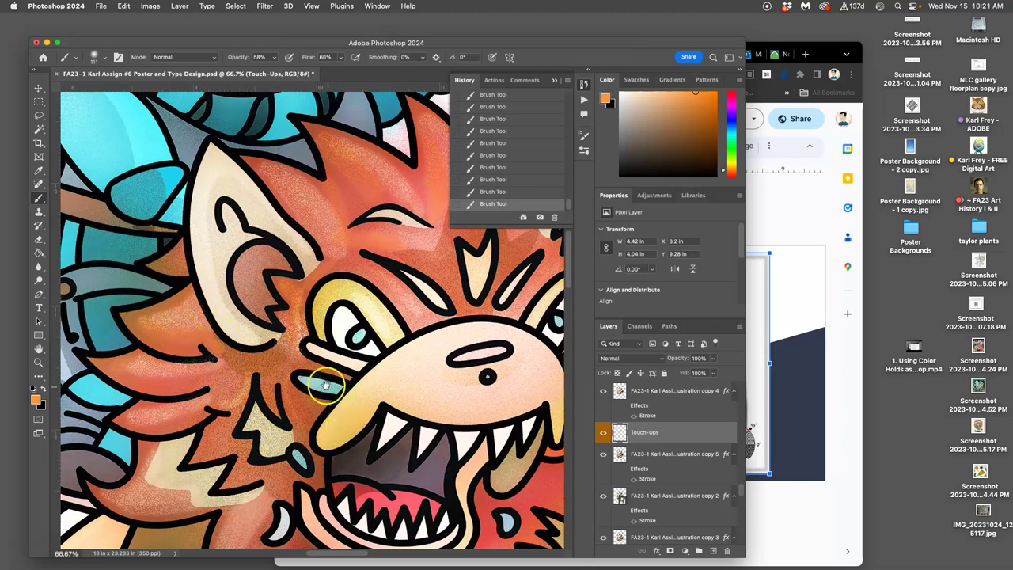
scroll(327, 387, "down", 3)
left_click_drag(172, 196, 186, 187)
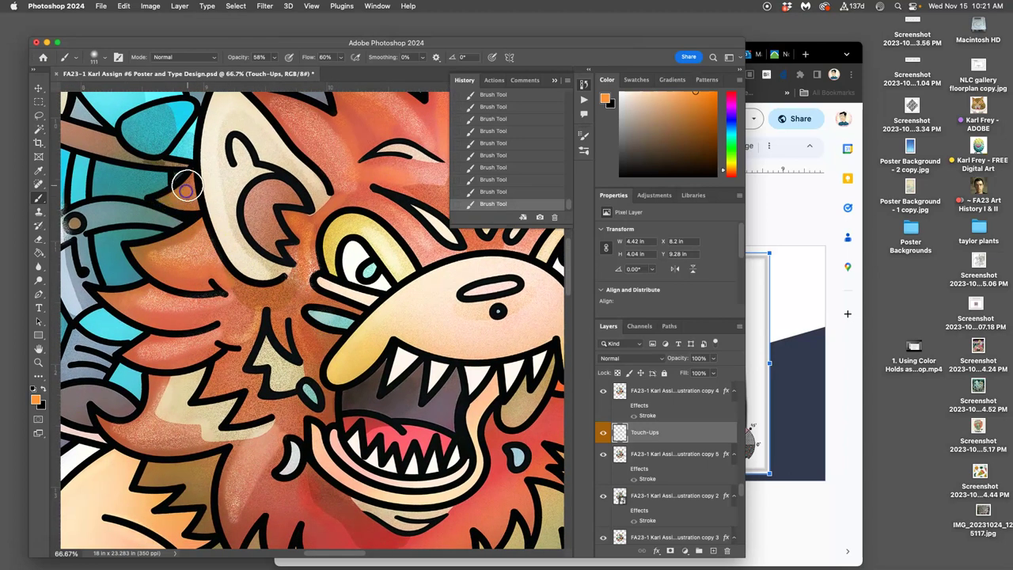
left_click_drag(154, 313, 143, 303)
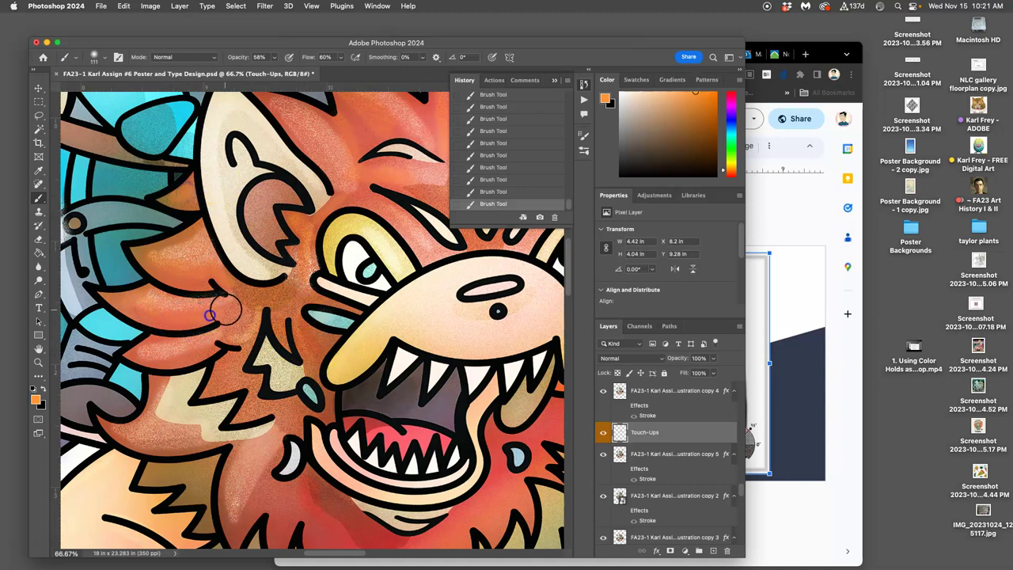
mouse_move(268, 293)
left_mouse_down()
mouse_move(241, 356)
mouse_move(147, 352)
left_mouse_up()
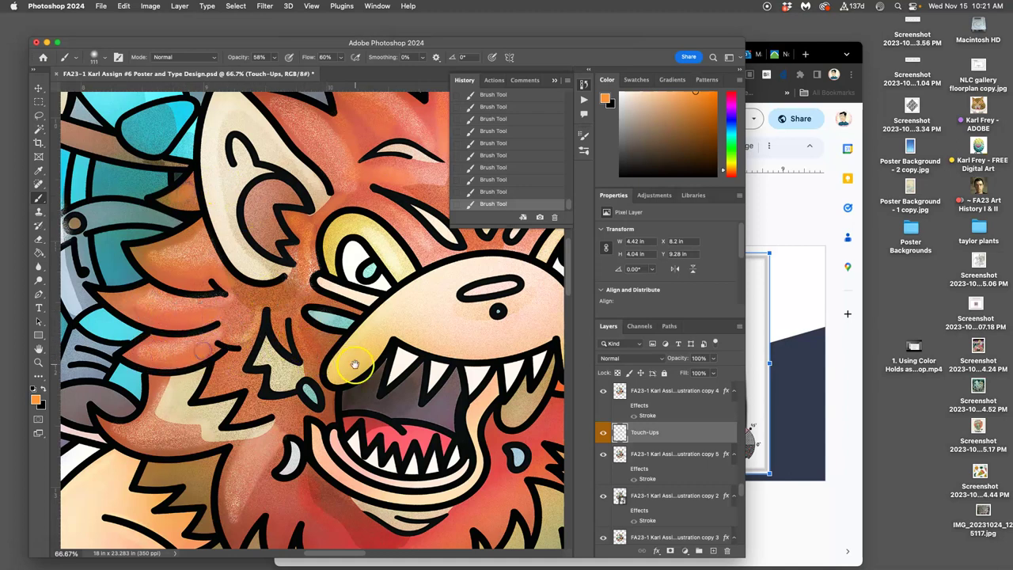
Brush soft orange shading onto the lion's muzzle near the nostril and down the lip strip beside the open mouth.
left_click_drag(355, 364, 237, 332)
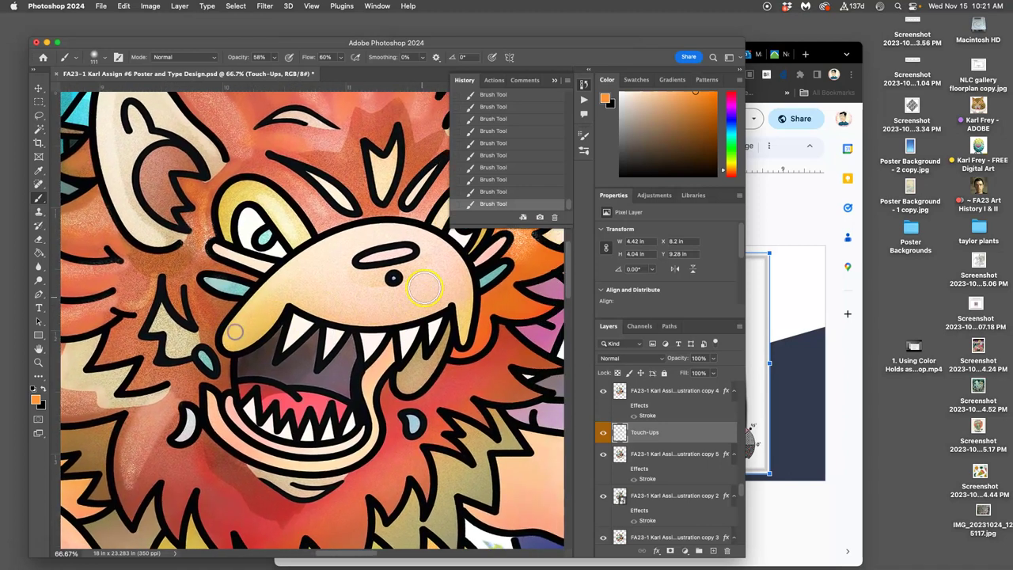
mouse_move(424, 287)
left_mouse_down()
mouse_move(365, 282)
mouse_move(390, 292)
mouse_move(414, 276)
mouse_move(397, 298)
mouse_move(368, 288)
left_mouse_up()
left_click_drag(360, 416, 367, 390)
scroll(367, 386, "down", 1)
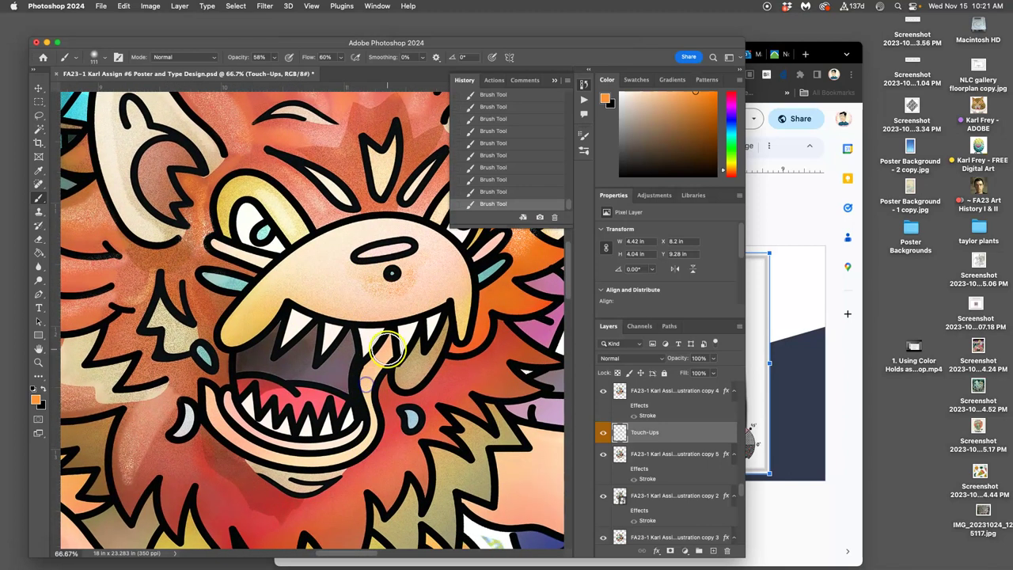
mouse_move(388, 348)
left_mouse_down()
mouse_move(361, 392)
mouse_move(387, 482)
mouse_move(386, 351)
mouse_move(369, 372)
left_mouse_up()
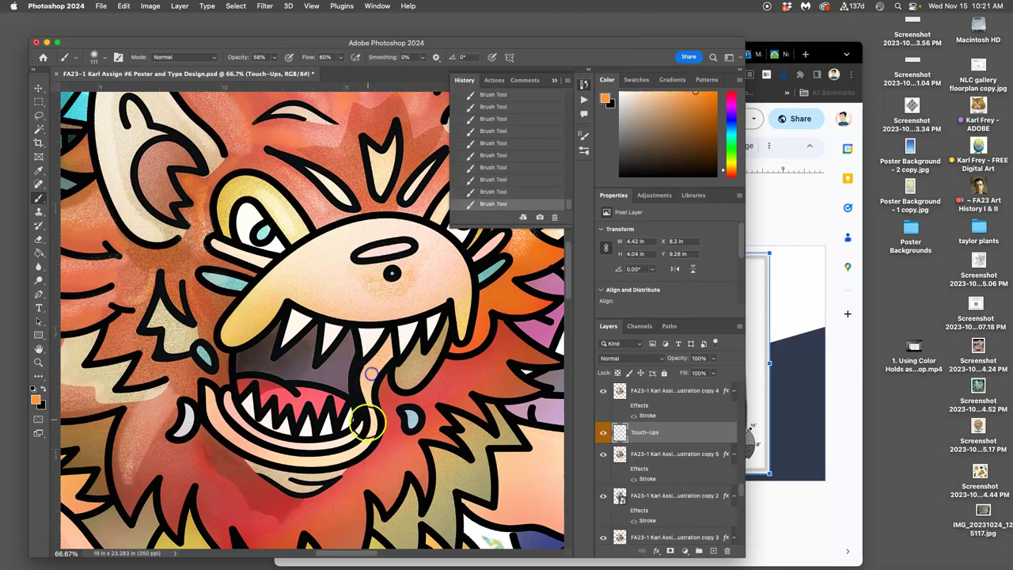
Lasso the rough notch in the outline beside the lip strip, reset the colors to default, and brush black inside the selection.
scroll(459, 389, "up", 4)
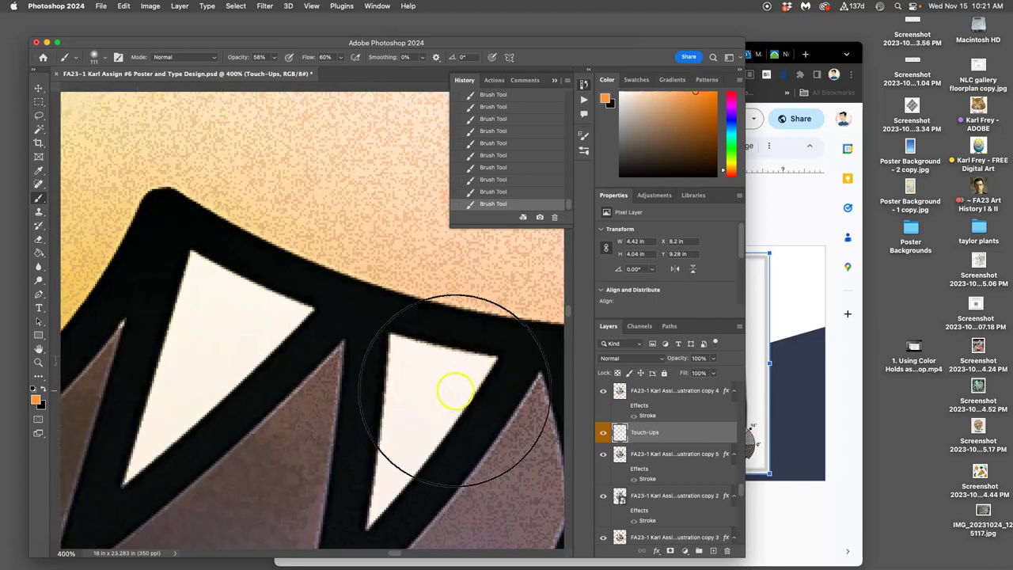
left_click_drag(456, 391, 281, 306)
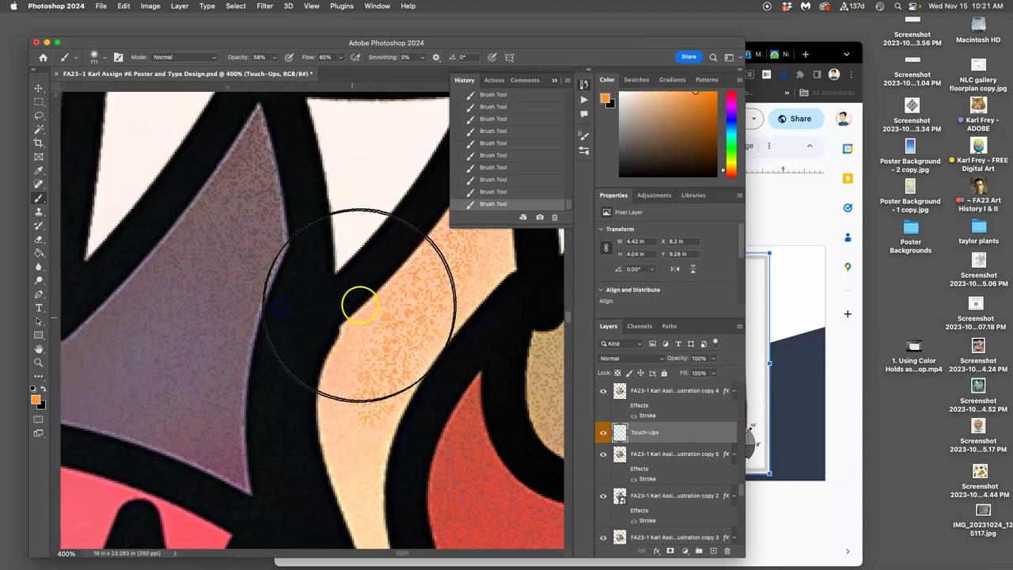
left_click(38, 118)
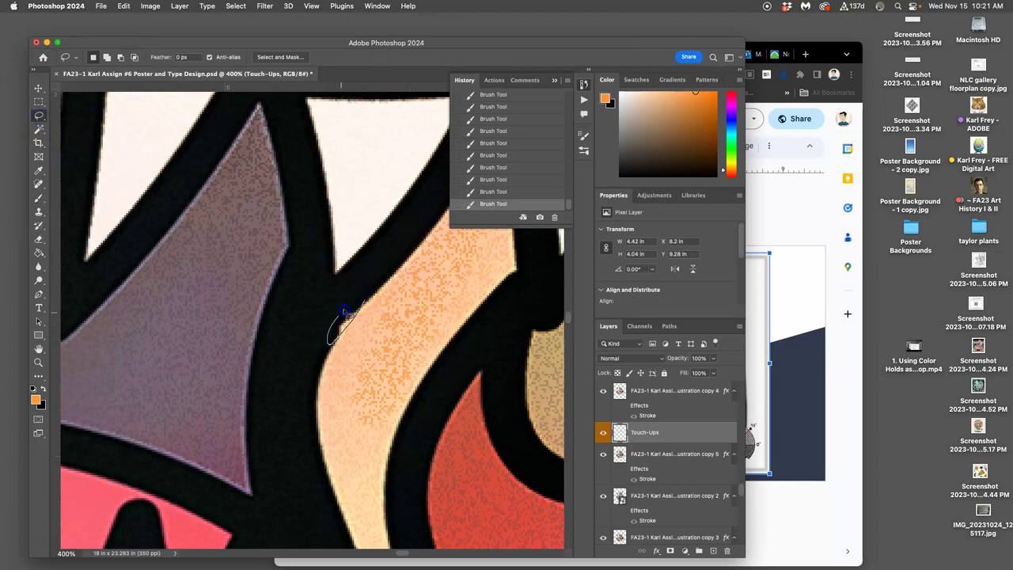
left_click_drag(358, 313, 358, 314)
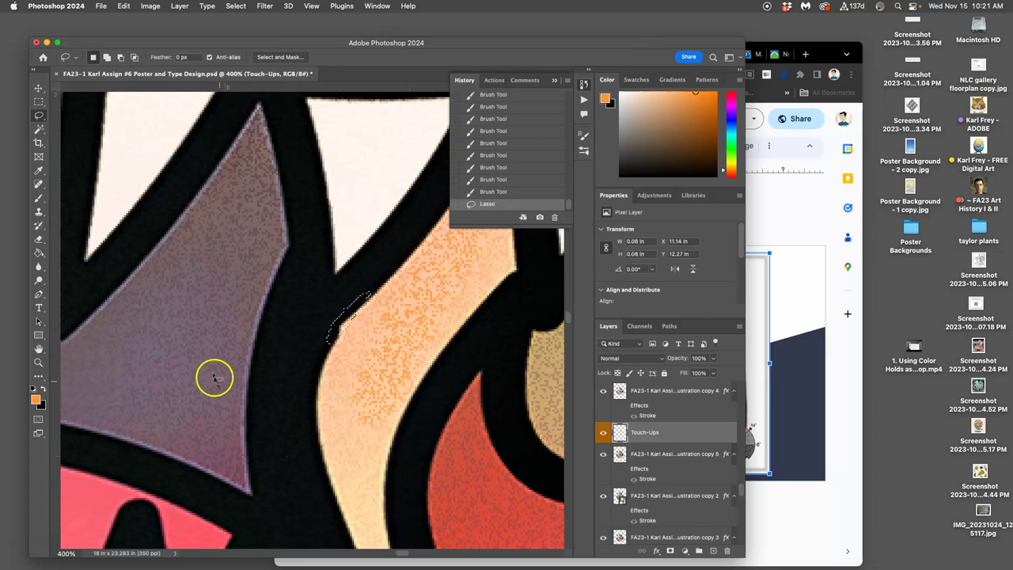
left_click(38, 200)
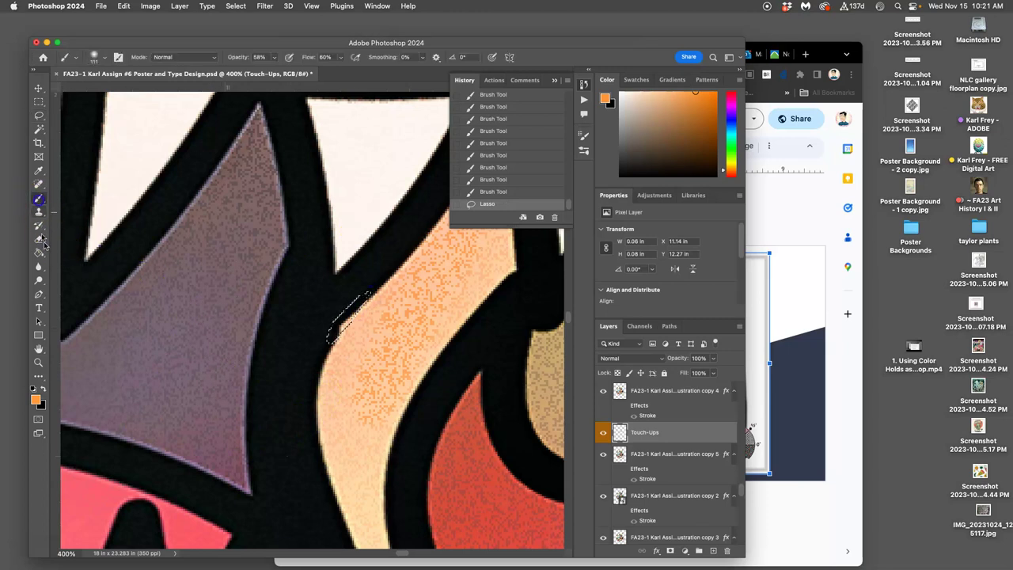
left_click(33, 388)
left_click(348, 301)
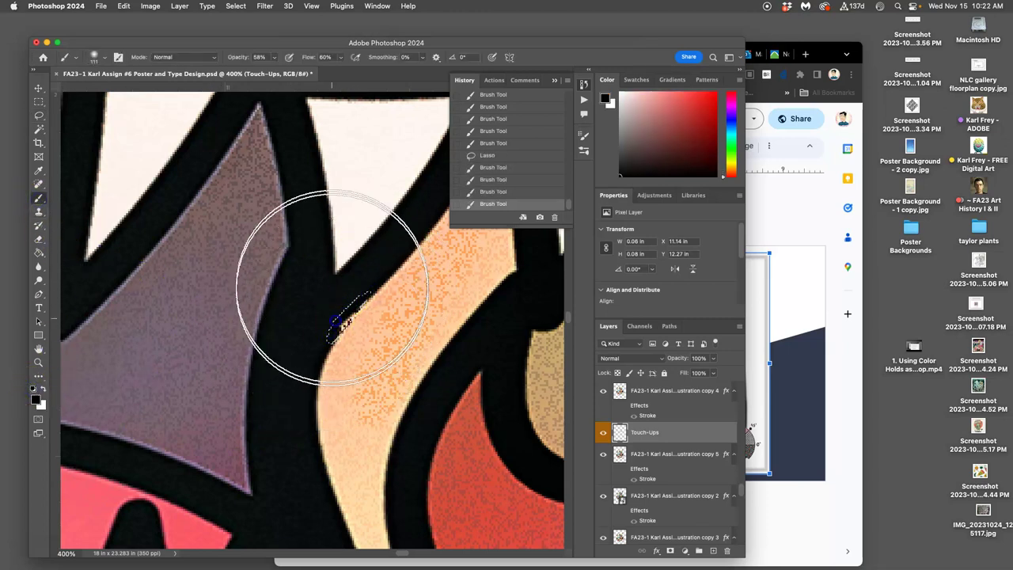
Set a 73 px round brush to 100% opacity and 100% flow, and paint black over the selected outline notch.
left_click(104, 59)
left_click_drag(111, 93, 149, 92)
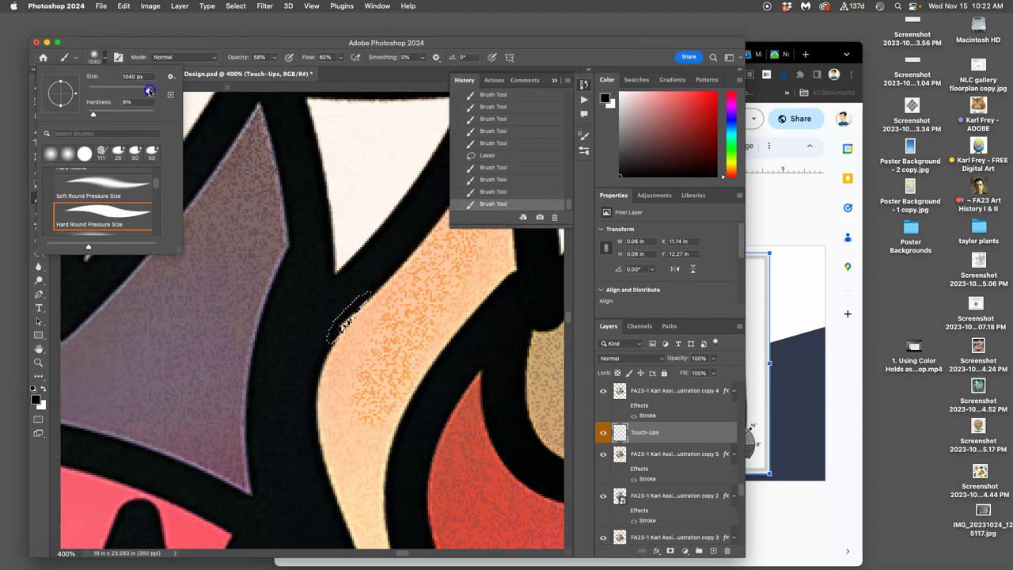
left_click(274, 60)
left_click(341, 59)
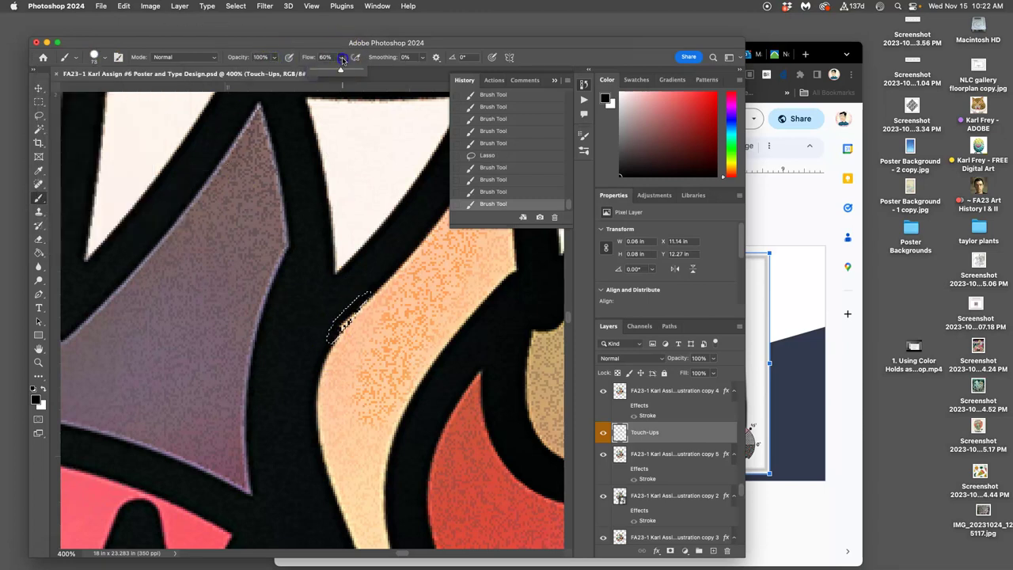
left_click_drag(348, 73, 379, 73)
left_click_drag(367, 288, 336, 317)
Fill the lassoed outline notch with black, then deselect it.
left_click(124, 6)
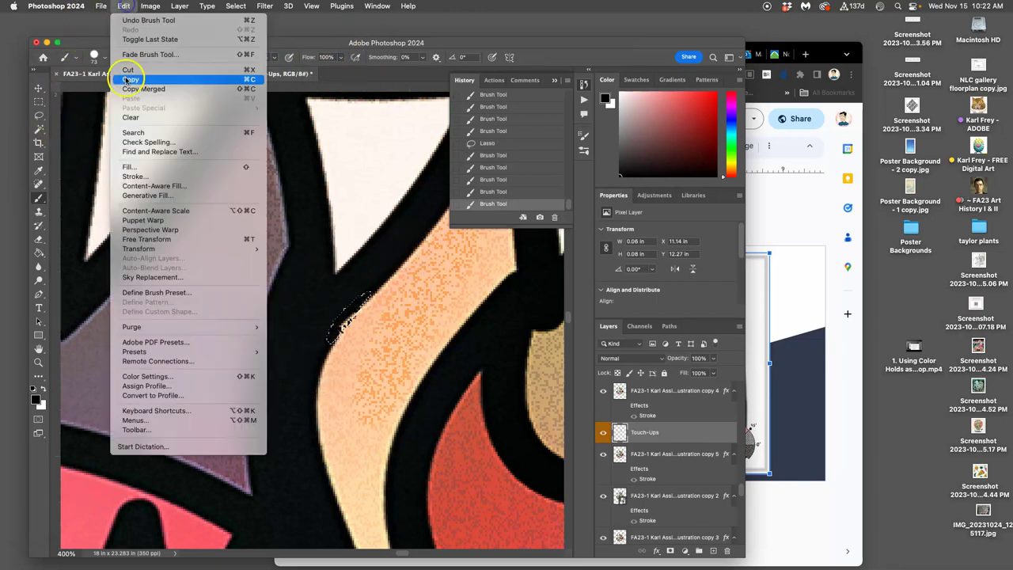
left_click(130, 168)
left_click(515, 235)
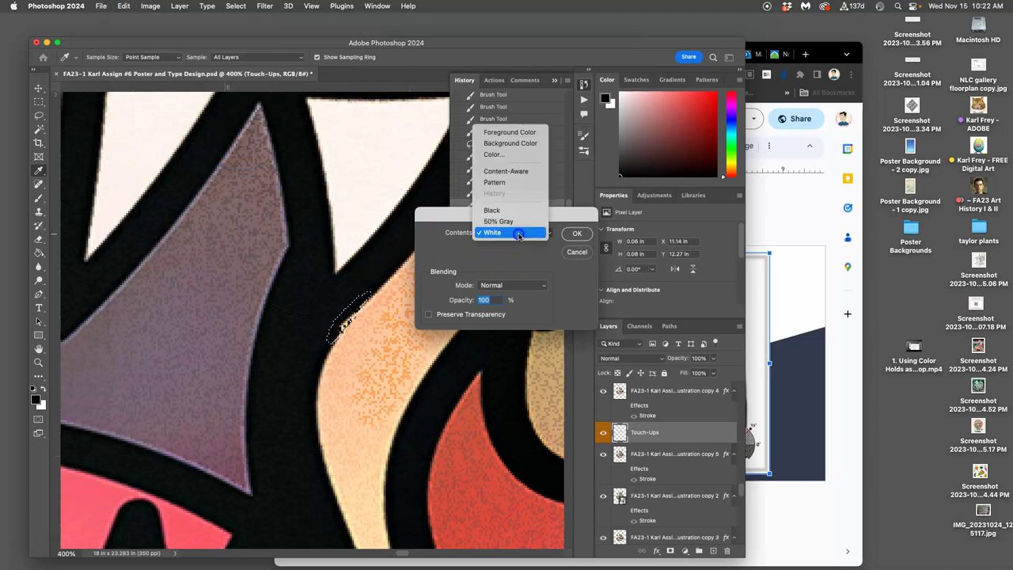
left_click(509, 210)
left_click(577, 233)
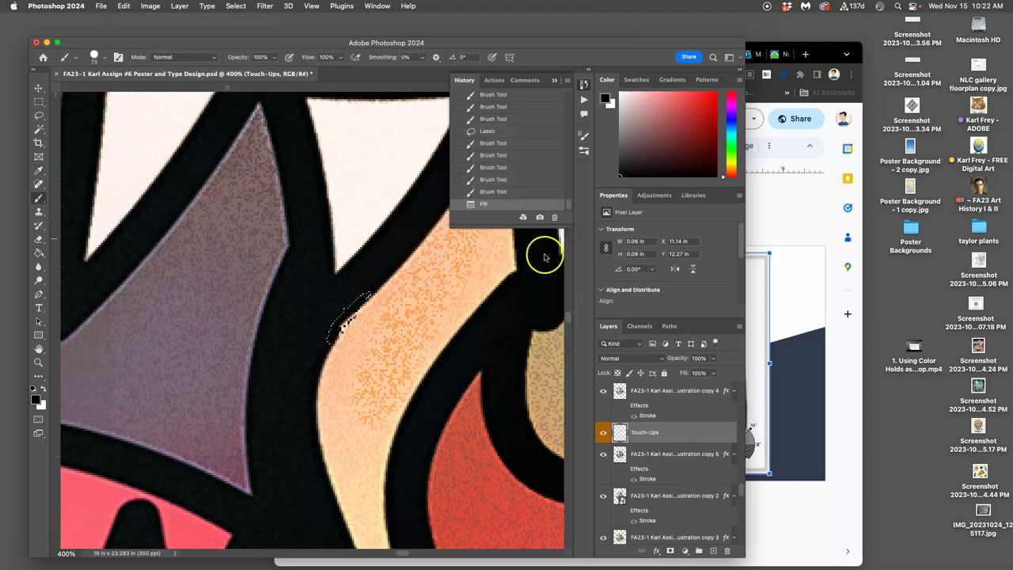
key("super+d")
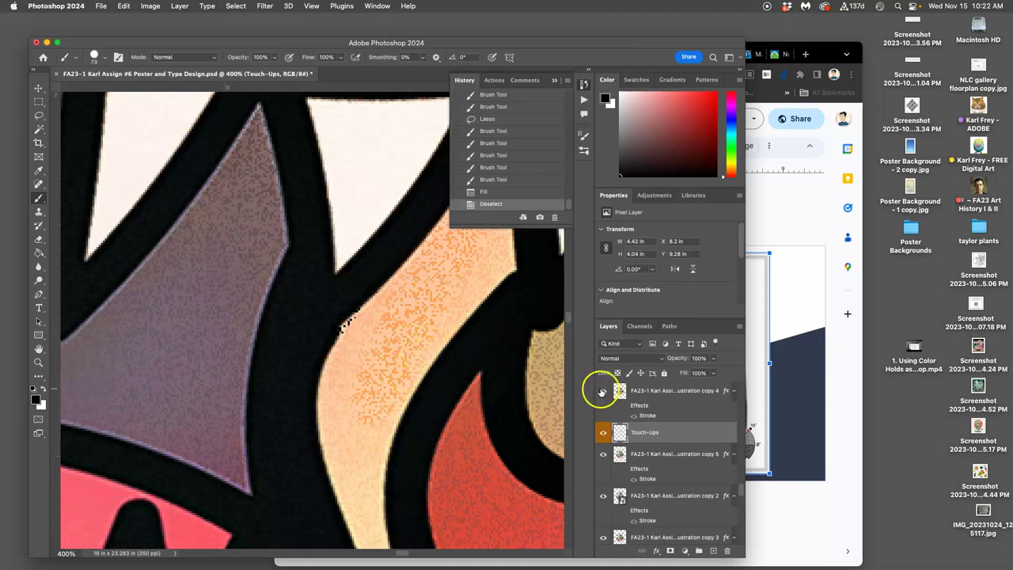
Check the illustration copy 4 layer by toggling its visibility, then lasso and delete its stray pixels at the outline notch and deselect.
left_click(603, 392)
left_click(604, 393)
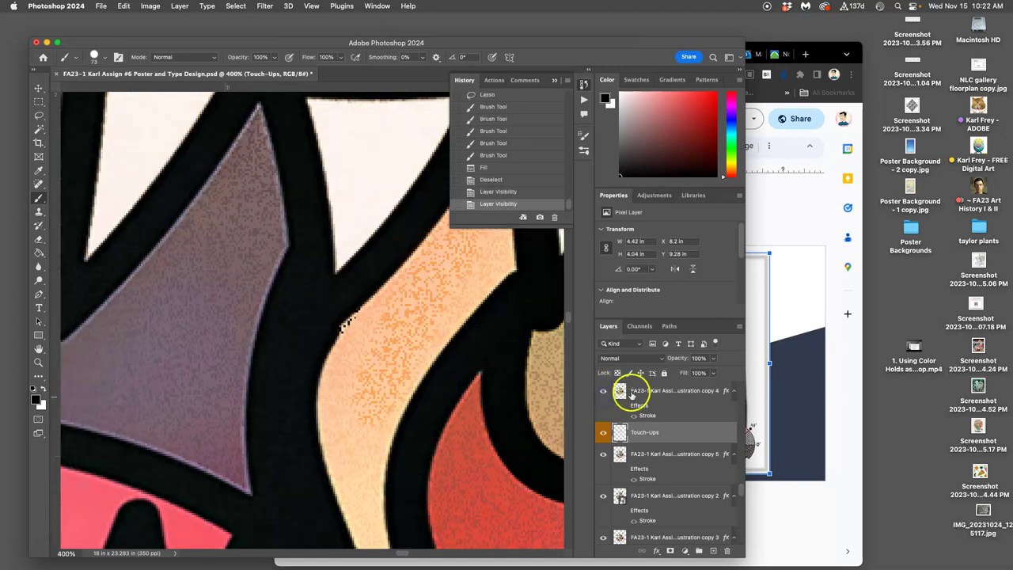
left_click(621, 393)
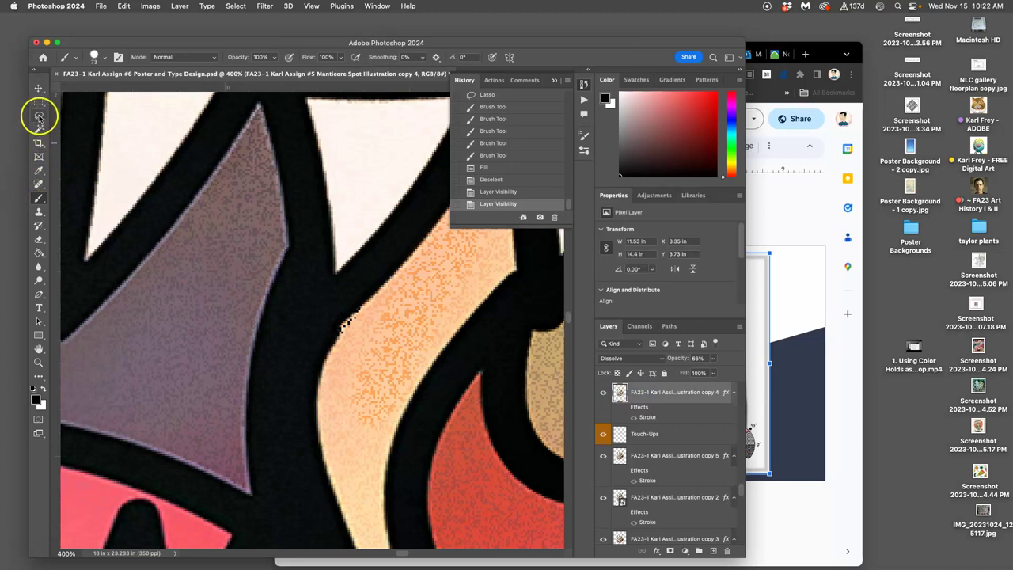
left_click(38, 116)
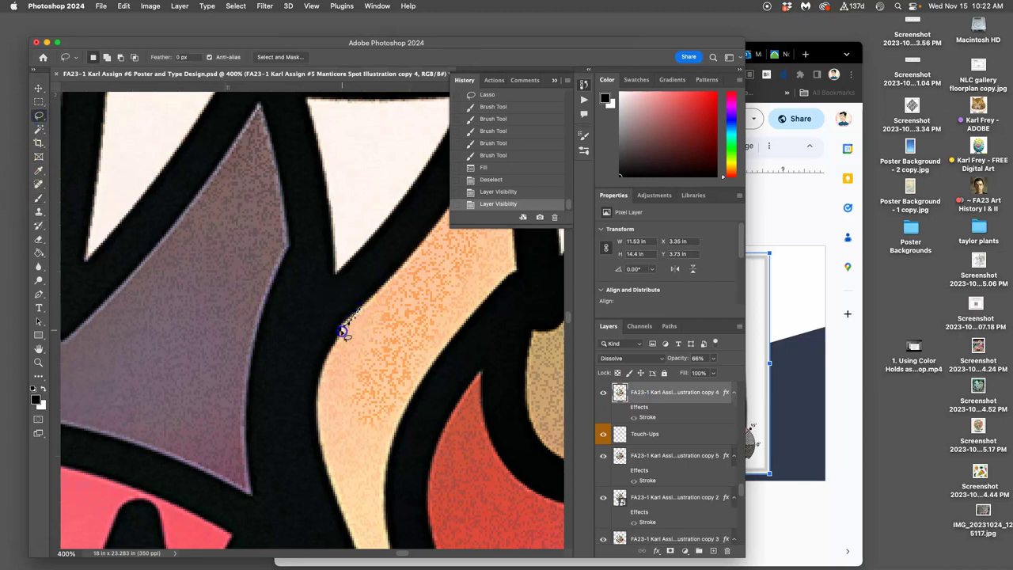
left_click_drag(331, 340, 354, 305)
key("Delete")
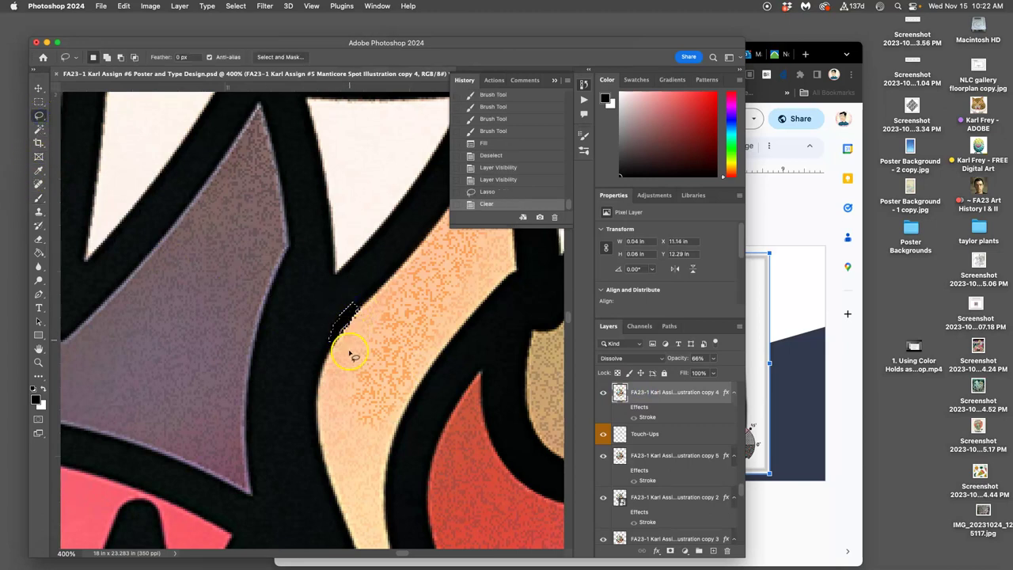
key("super+d")
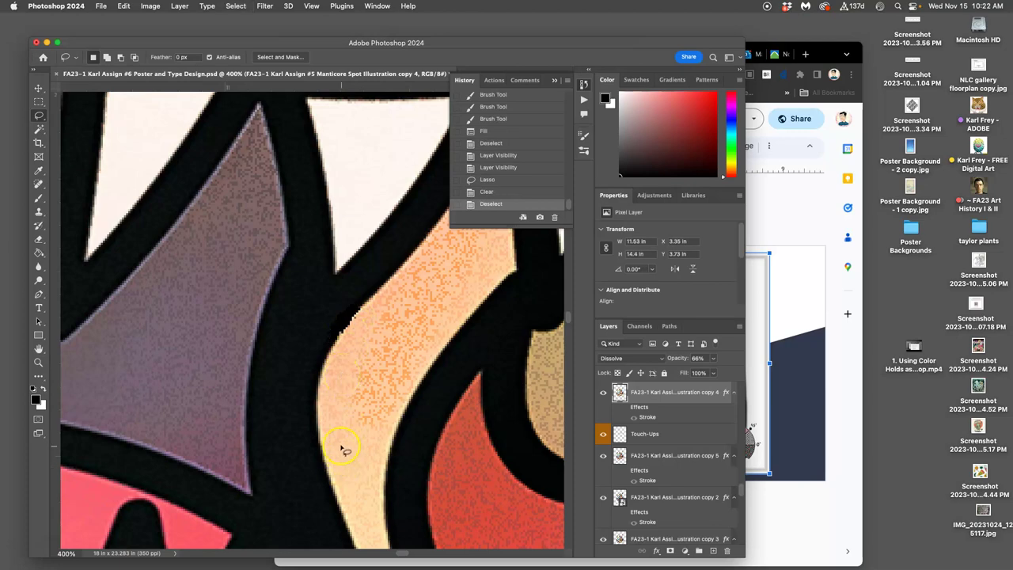
Make Touch-Ups the active layer again and return to the Brush tool with the lion's whole head in view.
scroll(346, 443, "down", 10)
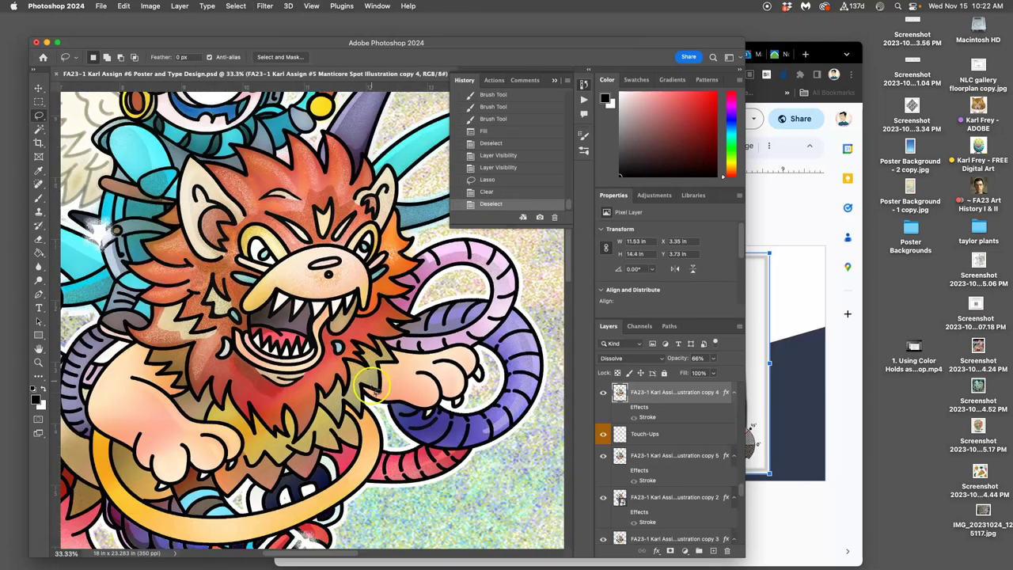
left_click_drag(344, 399, 408, 449)
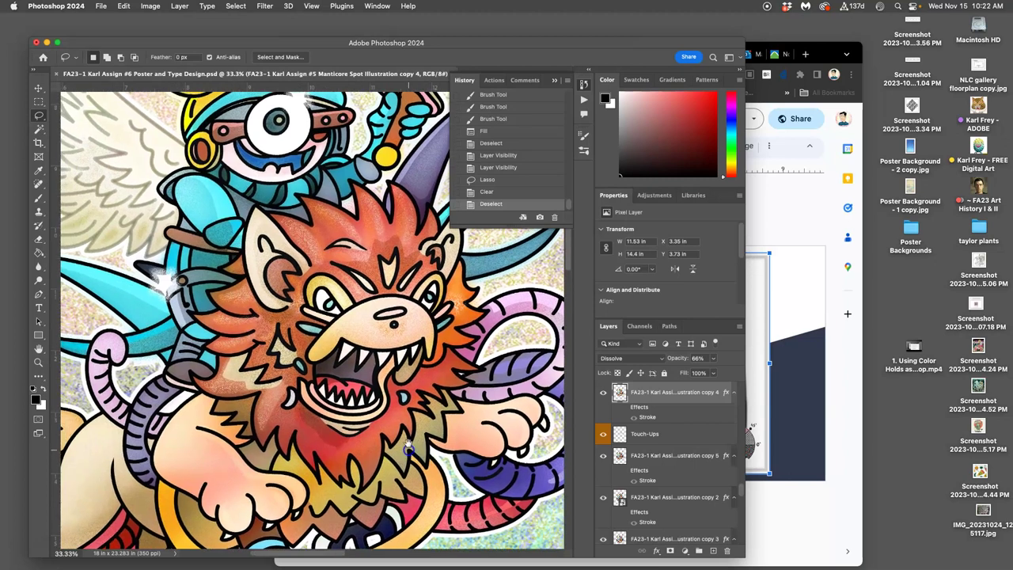
left_click_drag(400, 413, 418, 418)
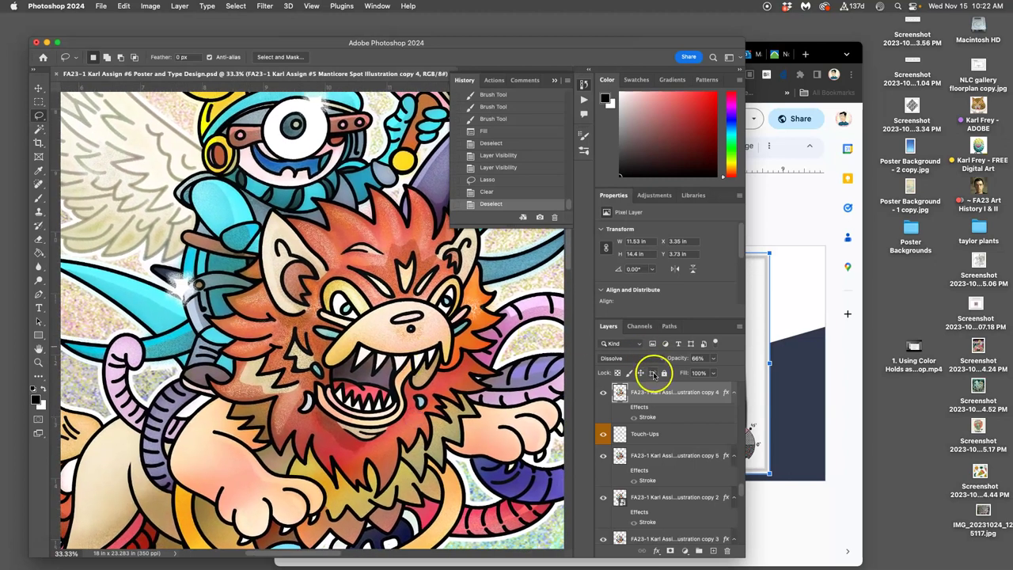
left_click(650, 440)
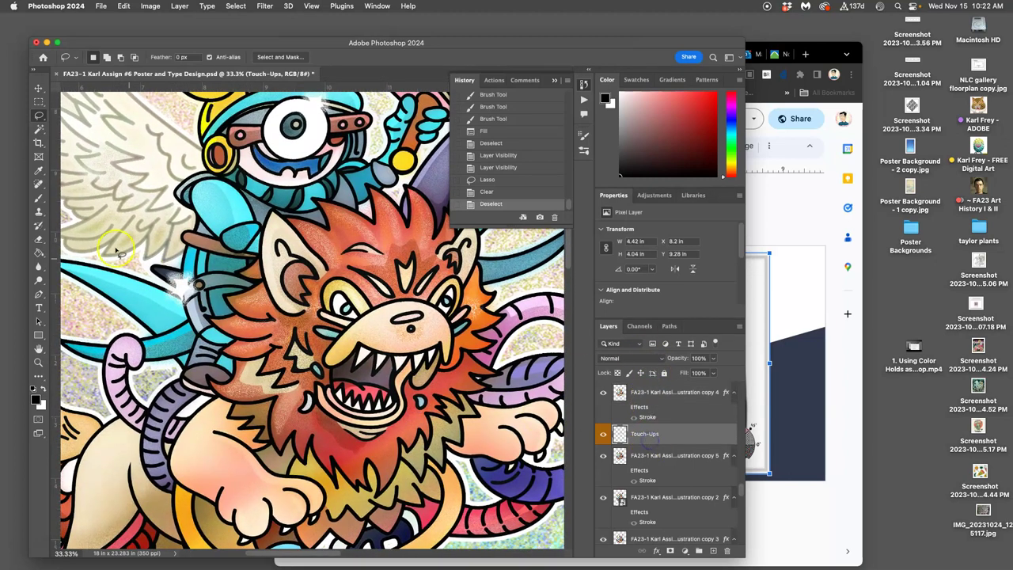
left_click(37, 198)
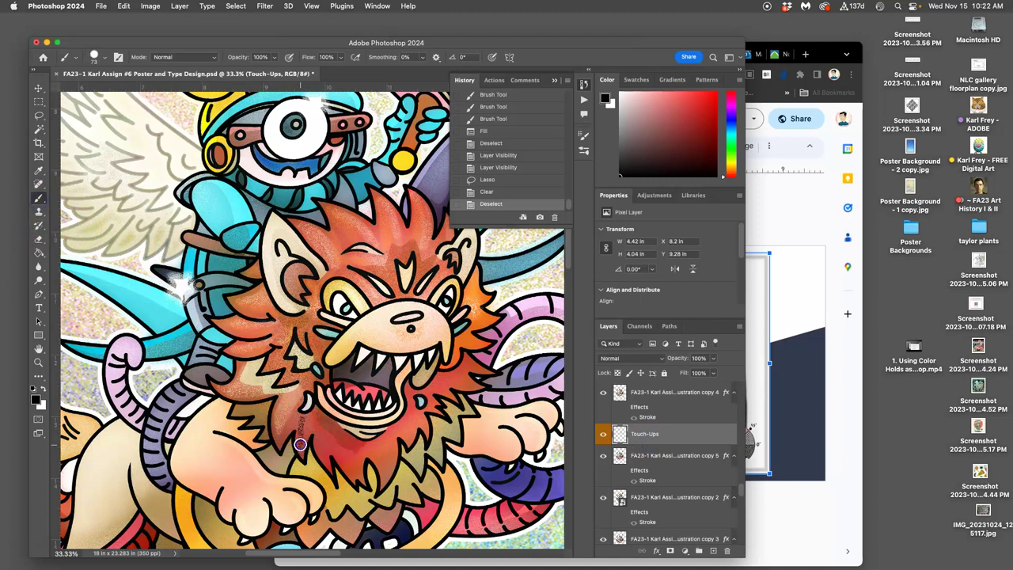
left_click_drag(300, 445, 305, 414)
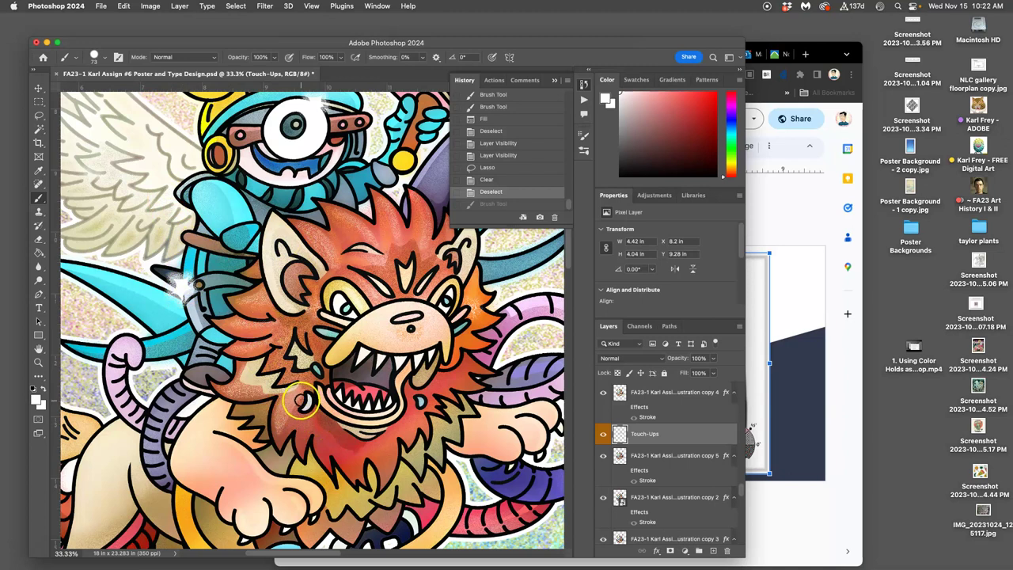
left_click_drag(291, 424, 293, 414)
key("super+z")
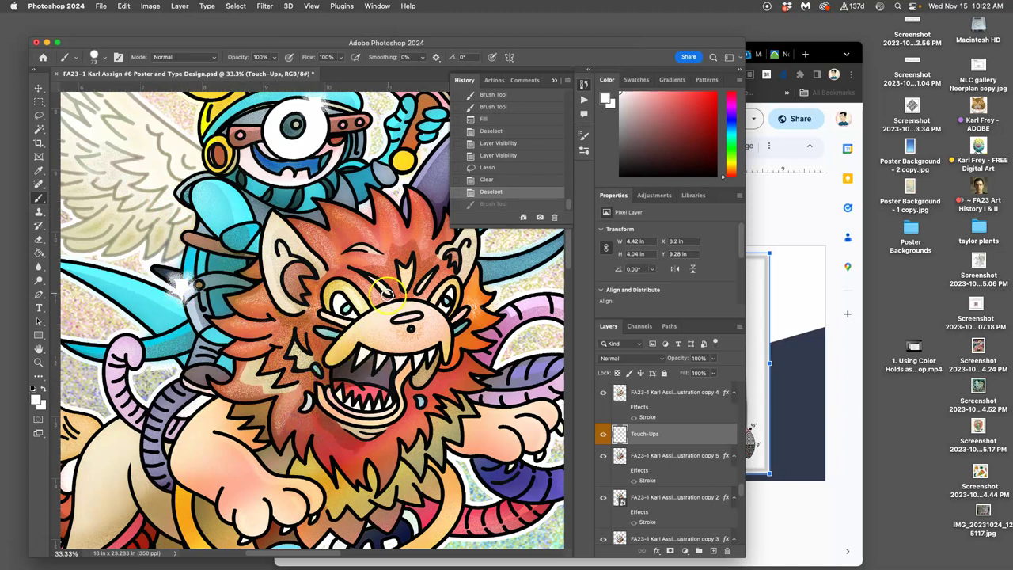
left_click(399, 329, "alt")
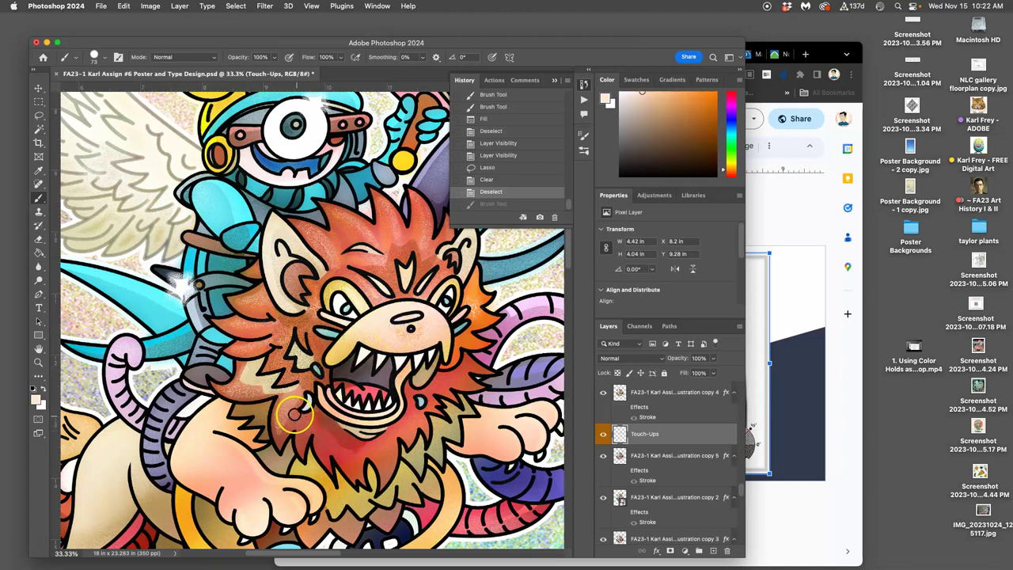
left_click_drag(286, 428, 296, 407)
key("cmd+z")
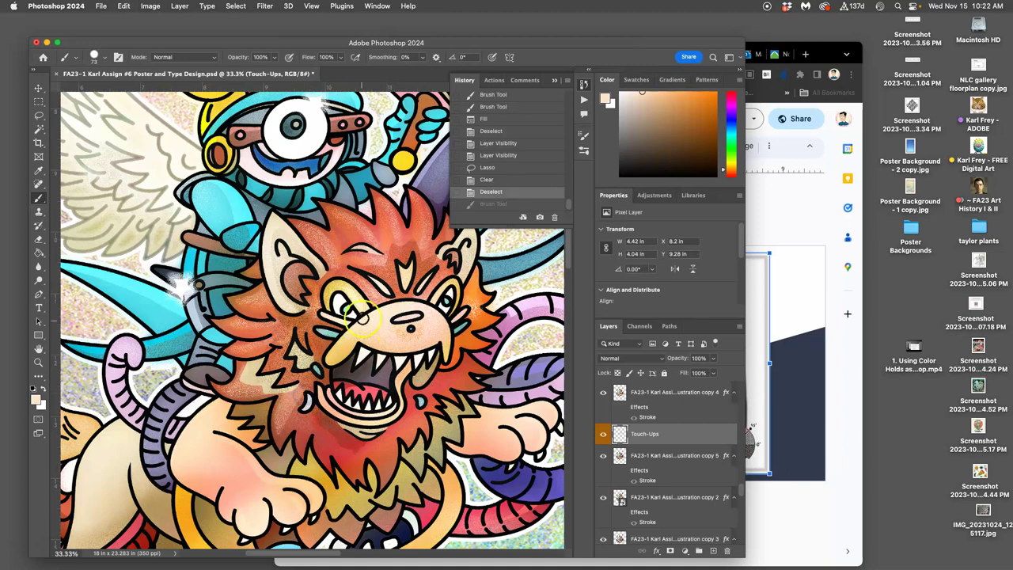
left_click_drag(392, 310, 343, 321)
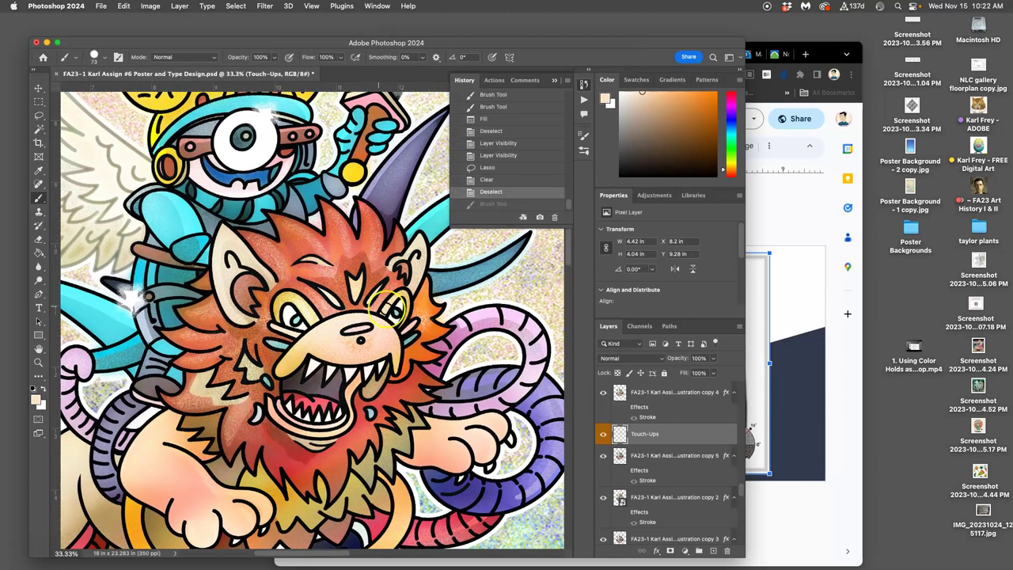
Paint the cream foreground color onto the toes of the lion's two front paws on the Touch-Ups layer.
left_click_drag(407, 292, 382, 267)
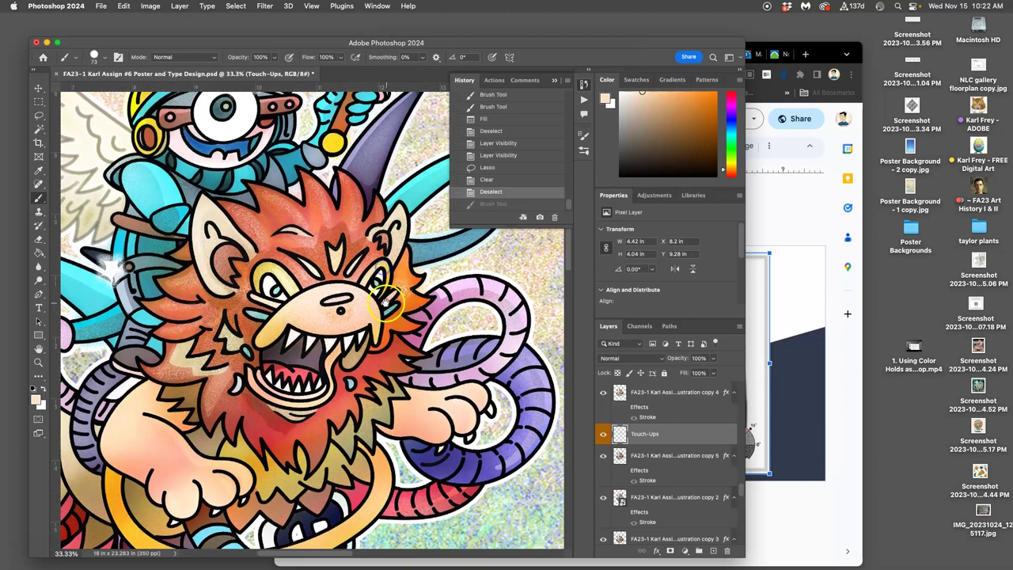
left_click_drag(387, 313, 381, 277)
mouse_move(373, 328)
left_mouse_down()
mouse_move(360, 281)
mouse_move(361, 294)
left_mouse_up()
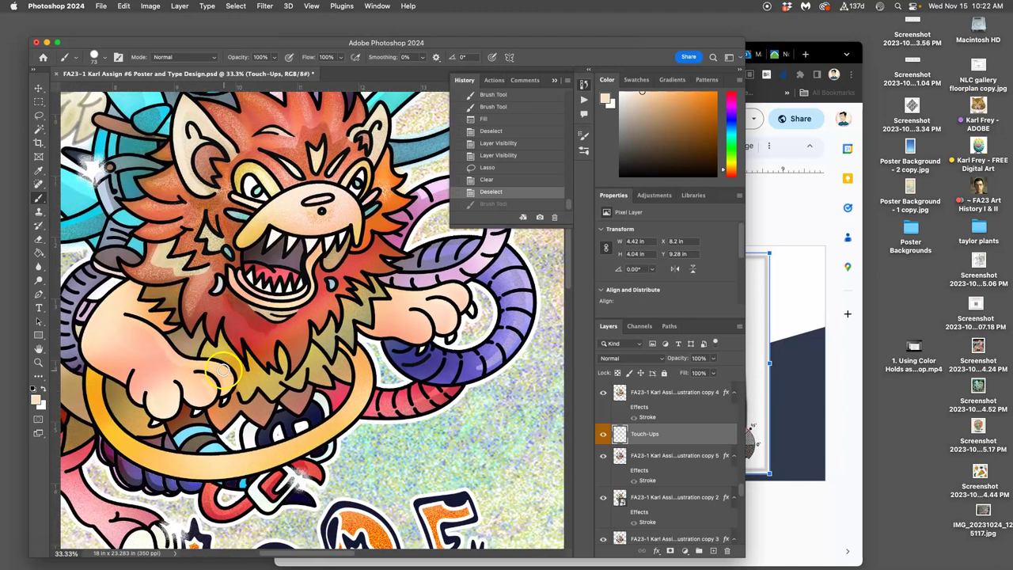
left_click_drag(227, 376, 195, 414)
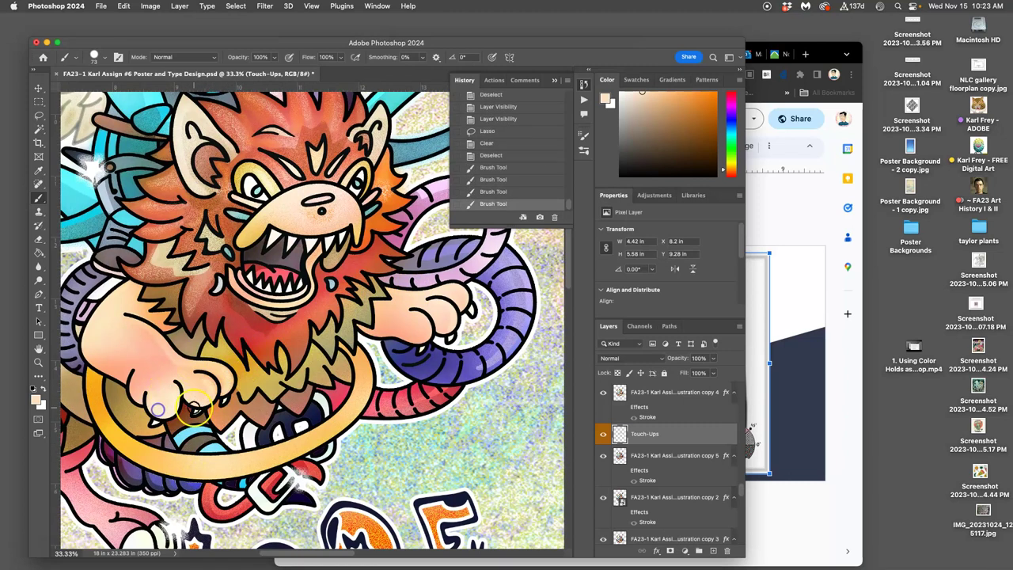
mouse_move(448, 290)
left_mouse_down()
mouse_move(462, 304)
mouse_move(443, 328)
left_mouse_up()
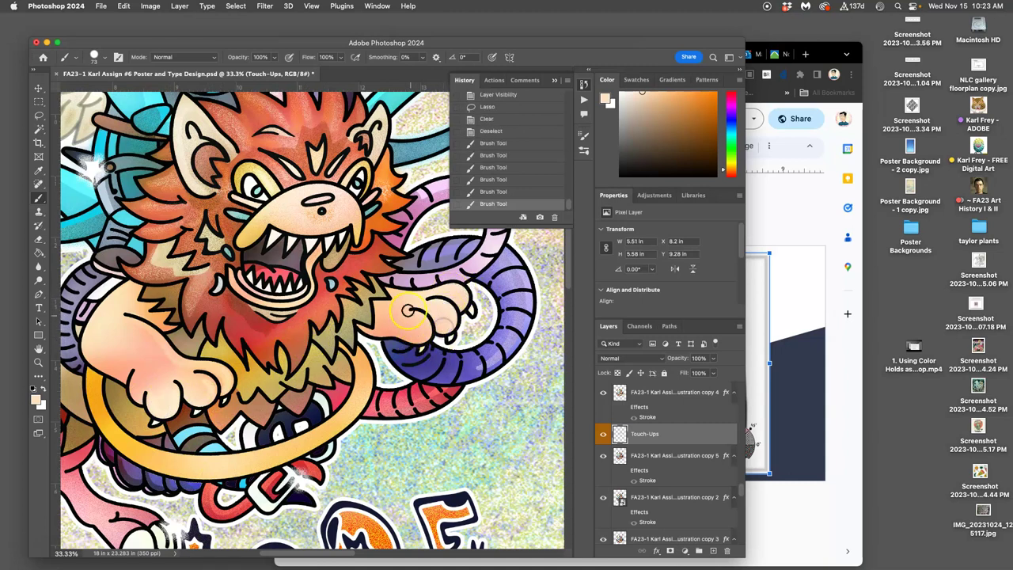
Try painting a golden tan sampled from beside the ring onto the lion's outstretched front paw.
left_click(354, 369, "alt")
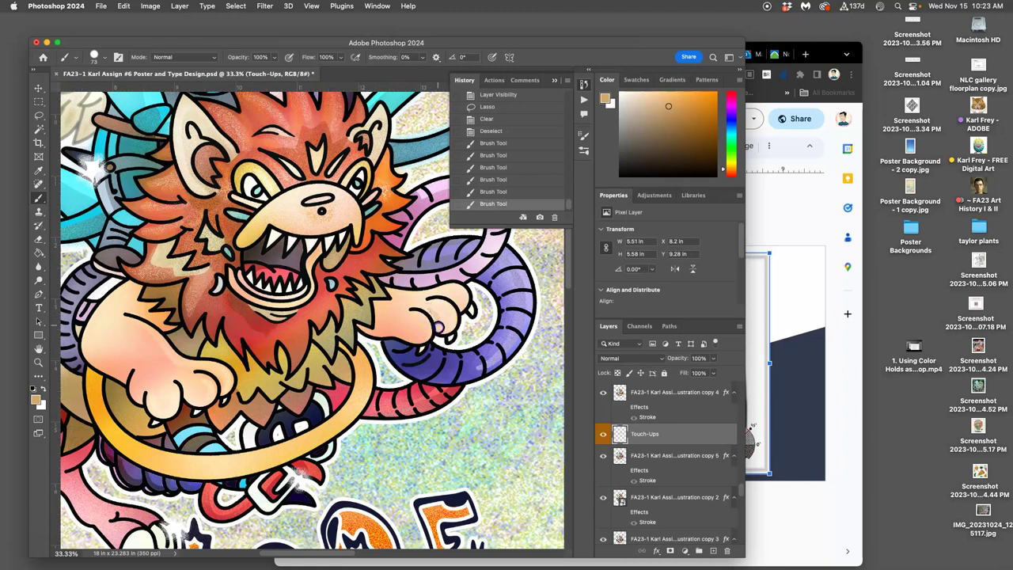
left_click(439, 327)
key("super+z")
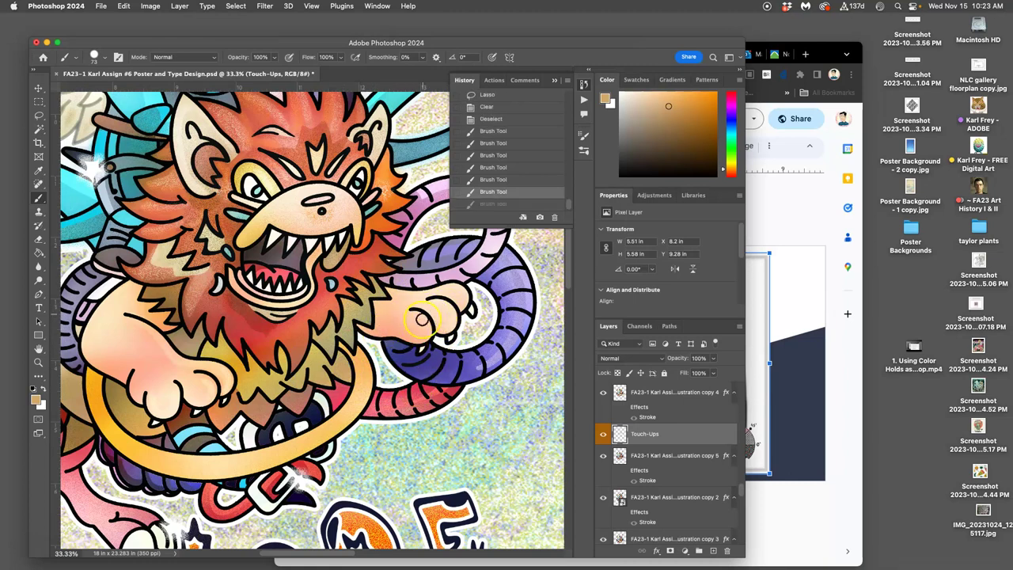
Sample slate blue from the dark spike beside the rider and brush shading onto the pale leaves at the tail's tip.
scroll(422, 319, "down", 5)
scroll(422, 320, "left", 8)
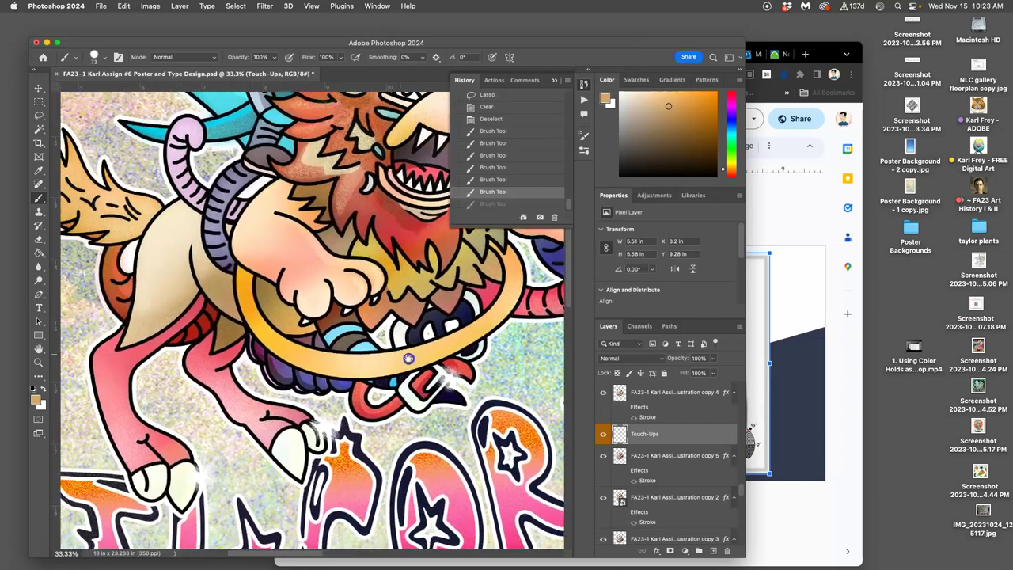
scroll(409, 358, "up", 5)
scroll(408, 359, "left", 5)
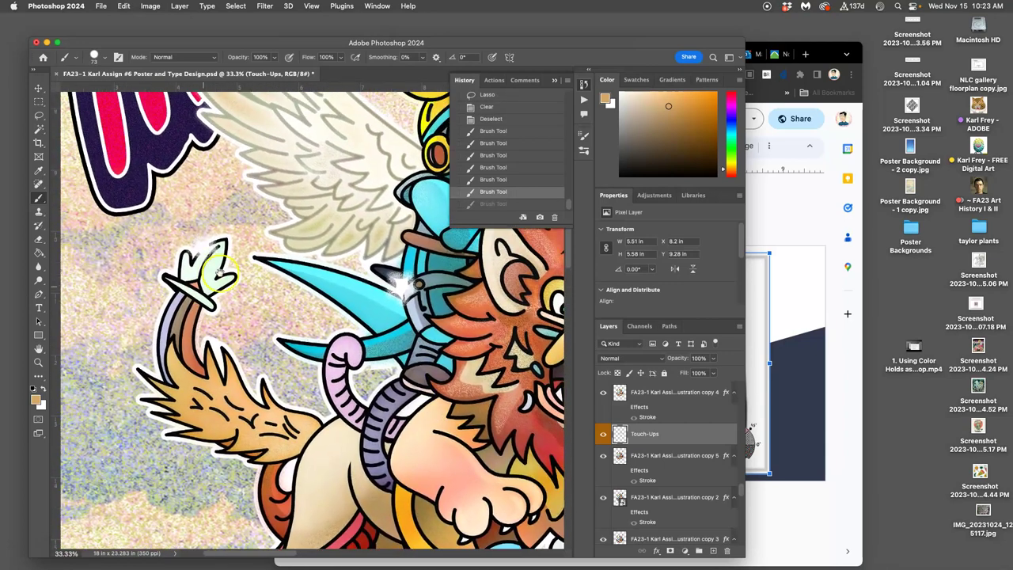
scroll(219, 276, "up", 1)
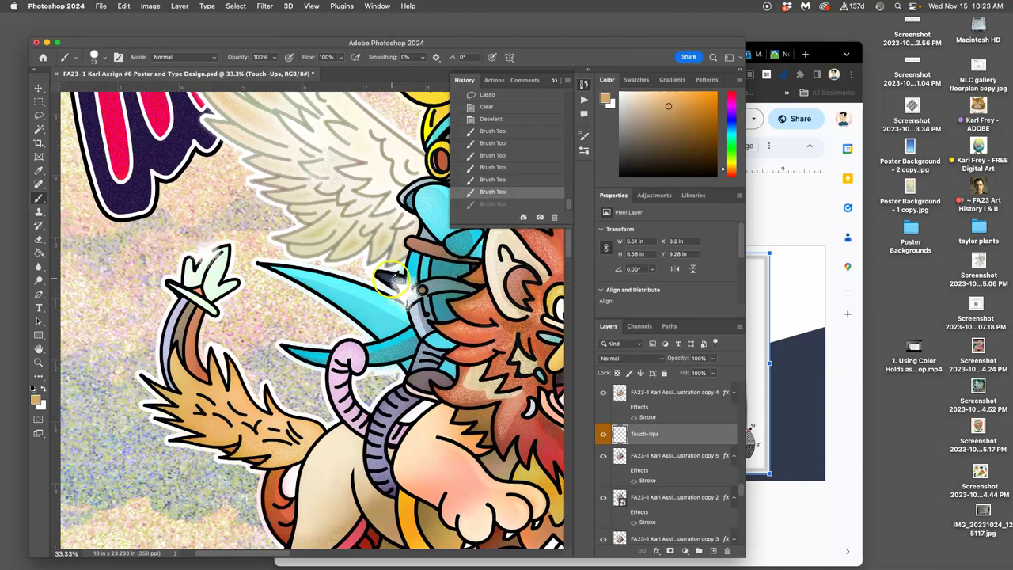
left_click(391, 278, "alt")
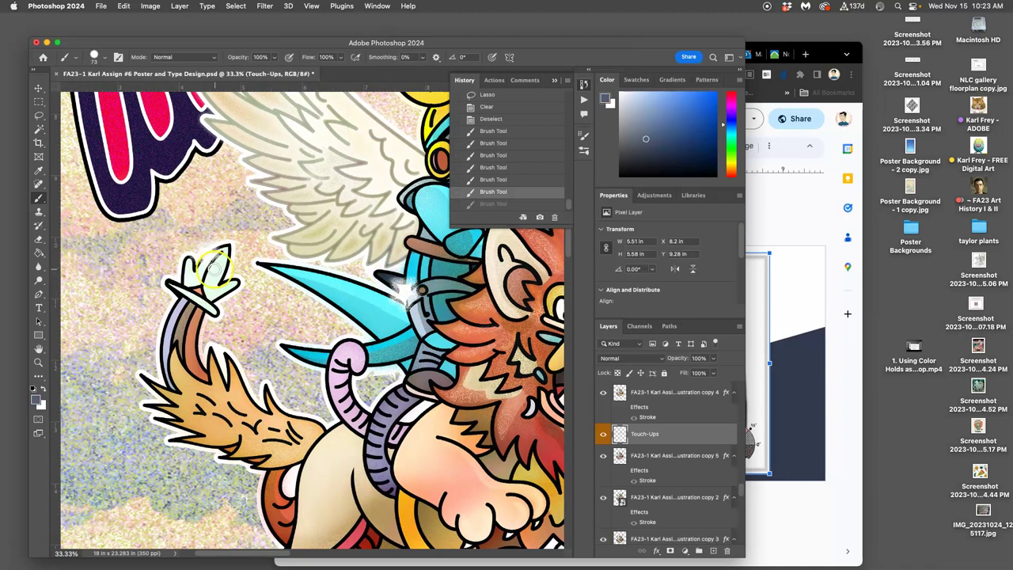
left_click_drag(204, 293, 207, 298)
key("super+z")
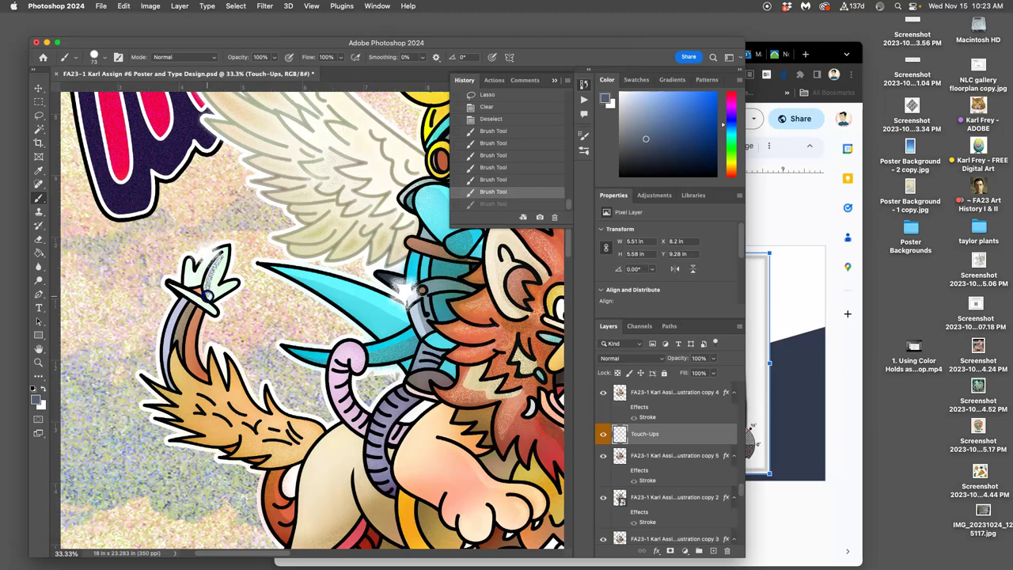
key("super+shift+z")
key("super+z")
key("super+shift+z")
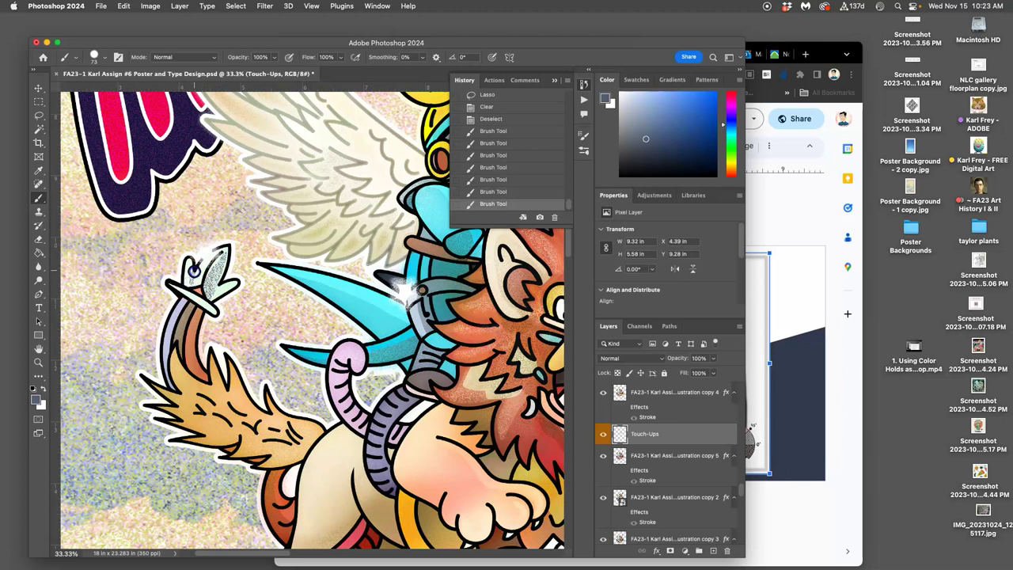
left_click_drag(191, 282, 192, 285)
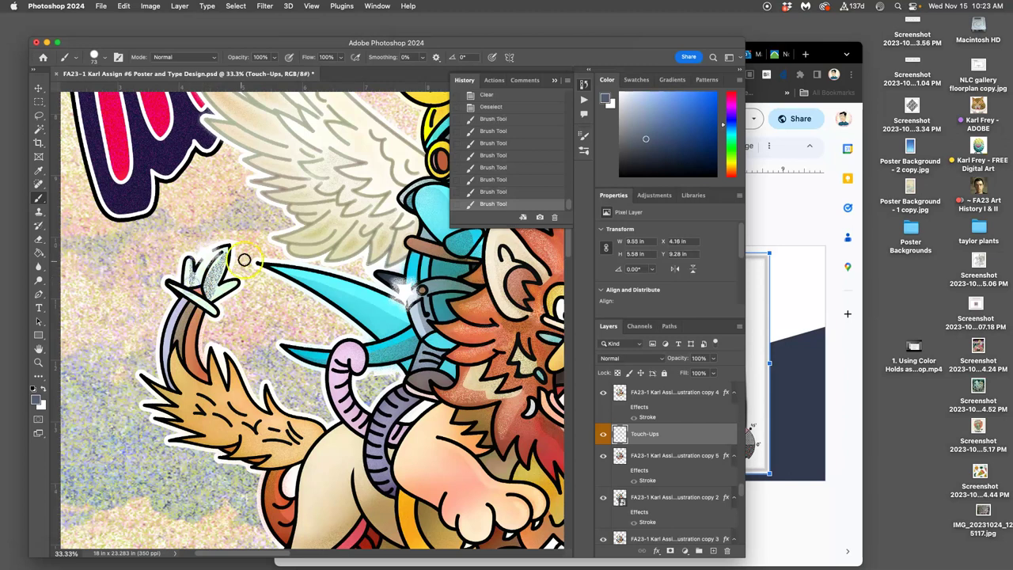
Brush slate blue shading along the tail's curved stem below the leaves, undoing the stray strokes near the collar.
left_click_drag(268, 346, 248, 358)
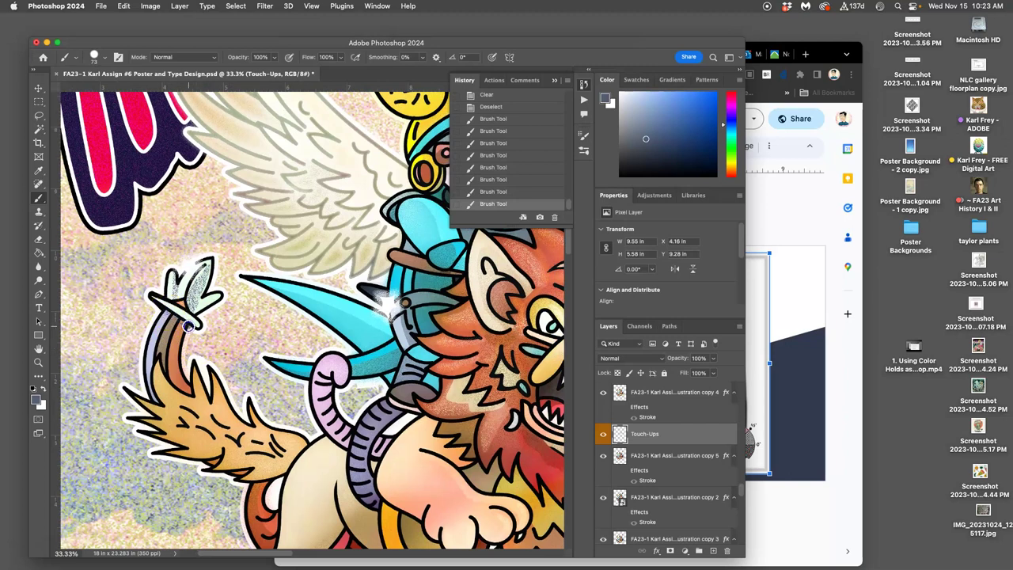
key("super+z")
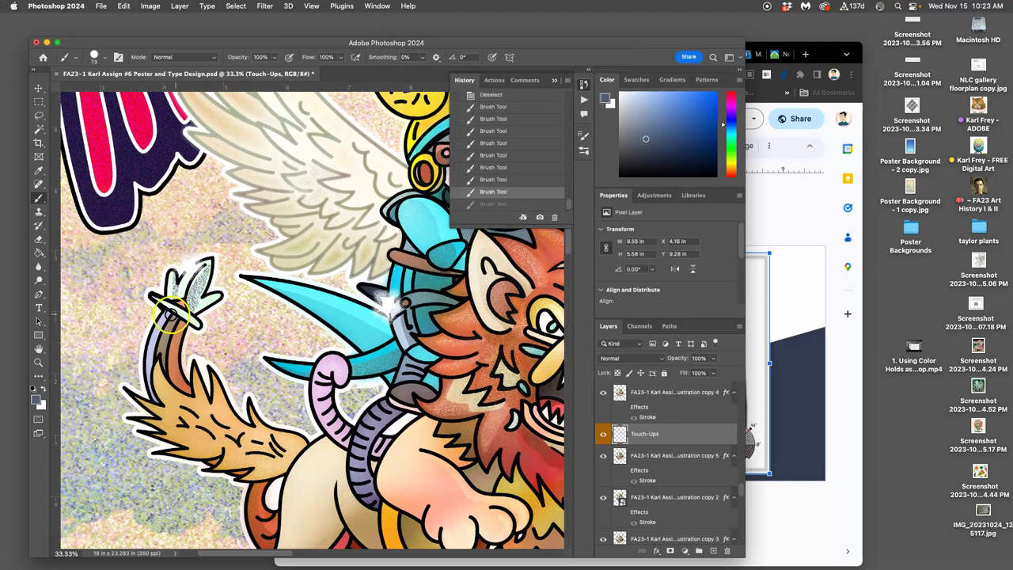
left_click_drag(165, 313, 177, 319)
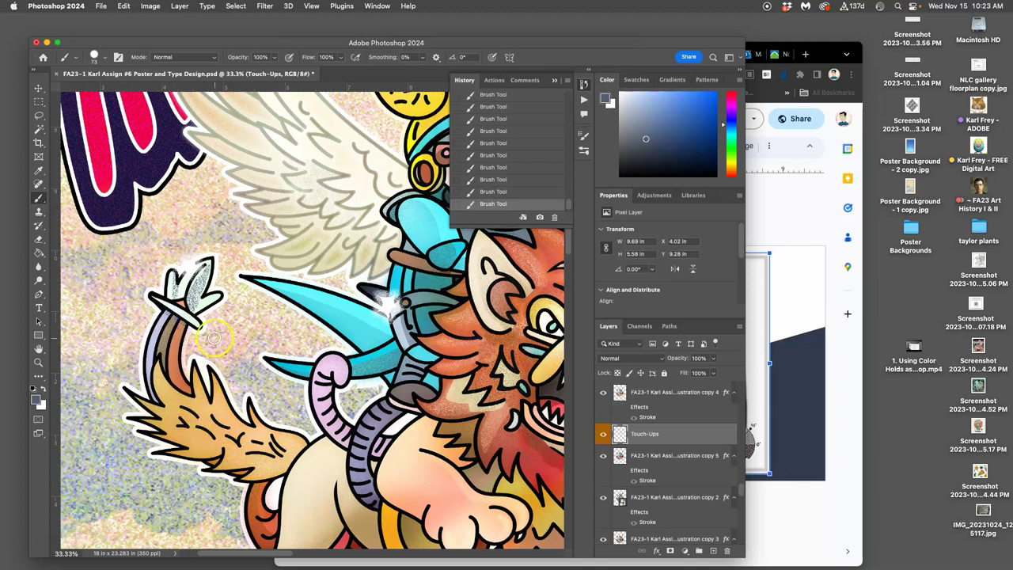
key("super+z")
scroll(238, 372, "down", 2)
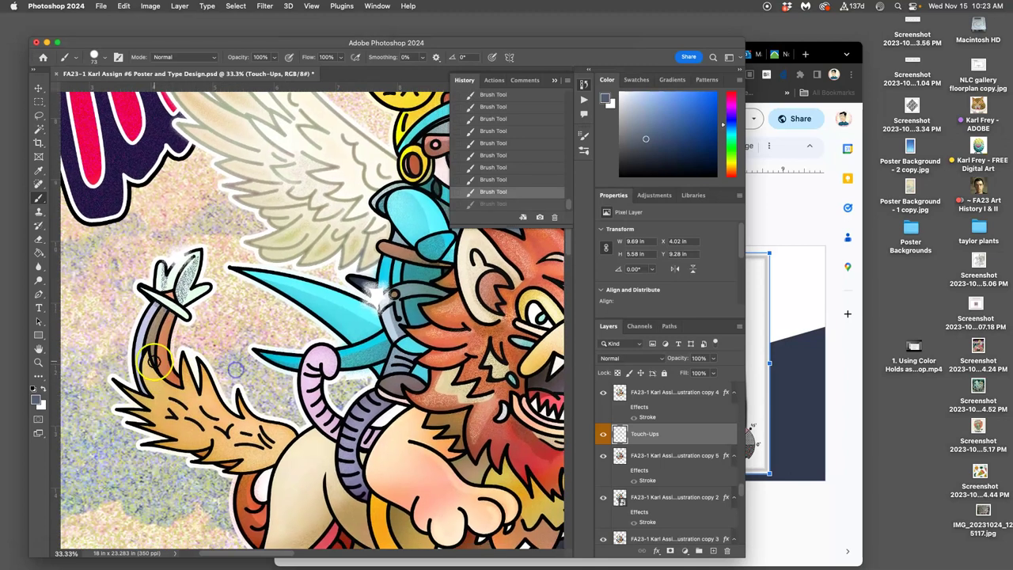
left_click_drag(161, 367, 174, 384)
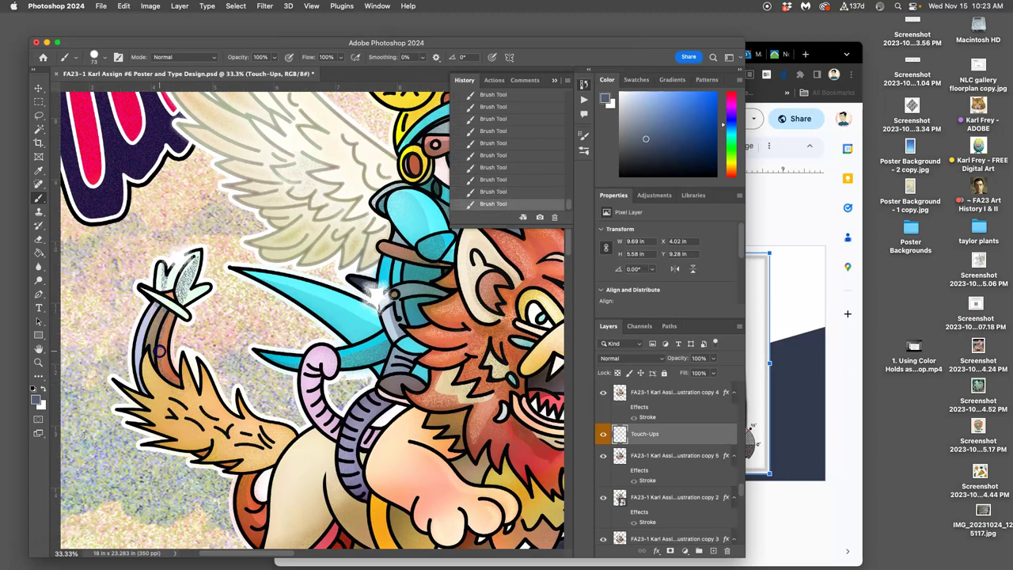
left_click(239, 432)
scroll(293, 396, "right", 3)
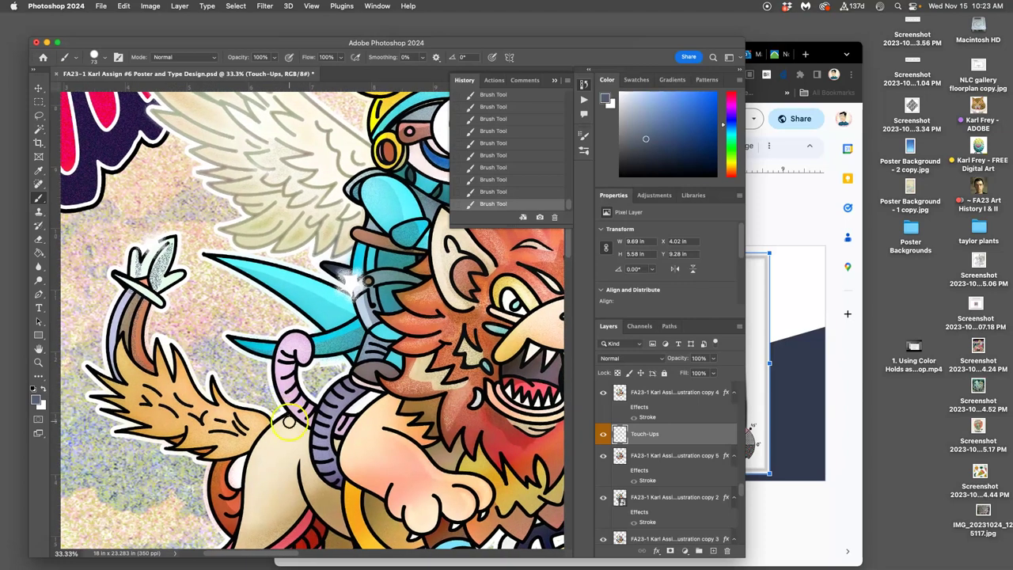
With the full illustration in view, darken the touch-ups on the lion's forehead, mane and chin with the Burn tool.
scroll(294, 425, "down", 5)
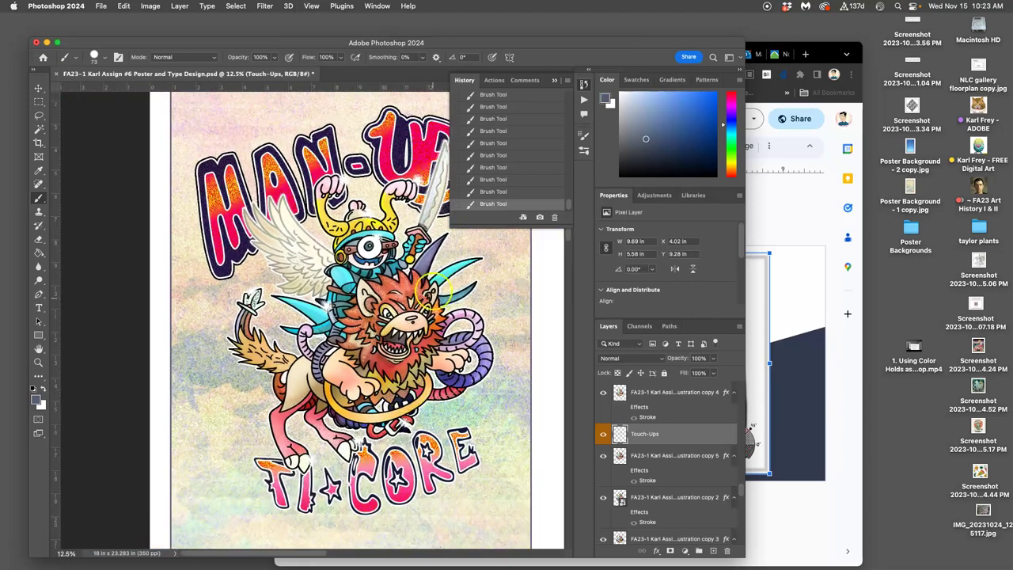
scroll(437, 335, "right", 3)
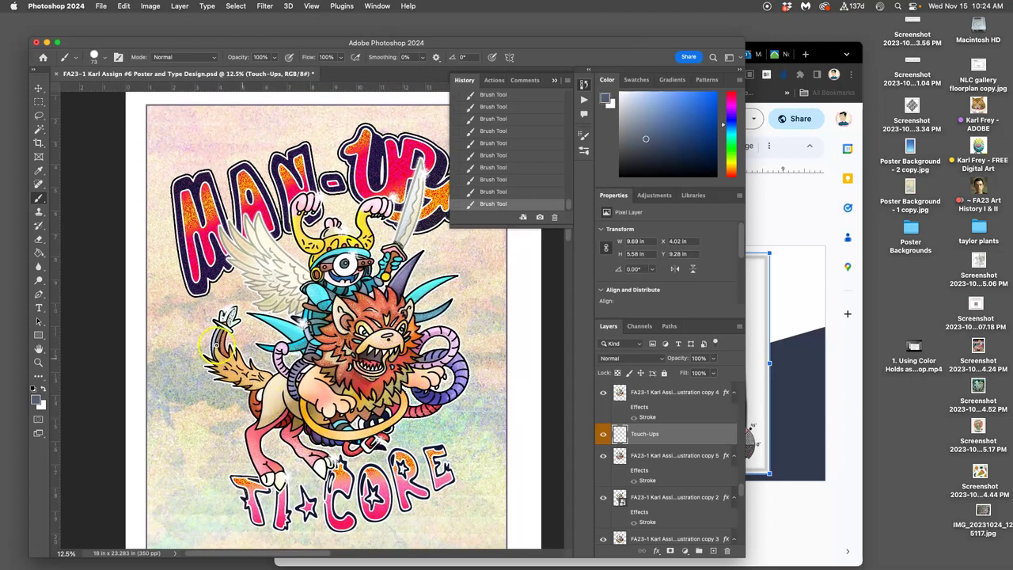
left_click(38, 281)
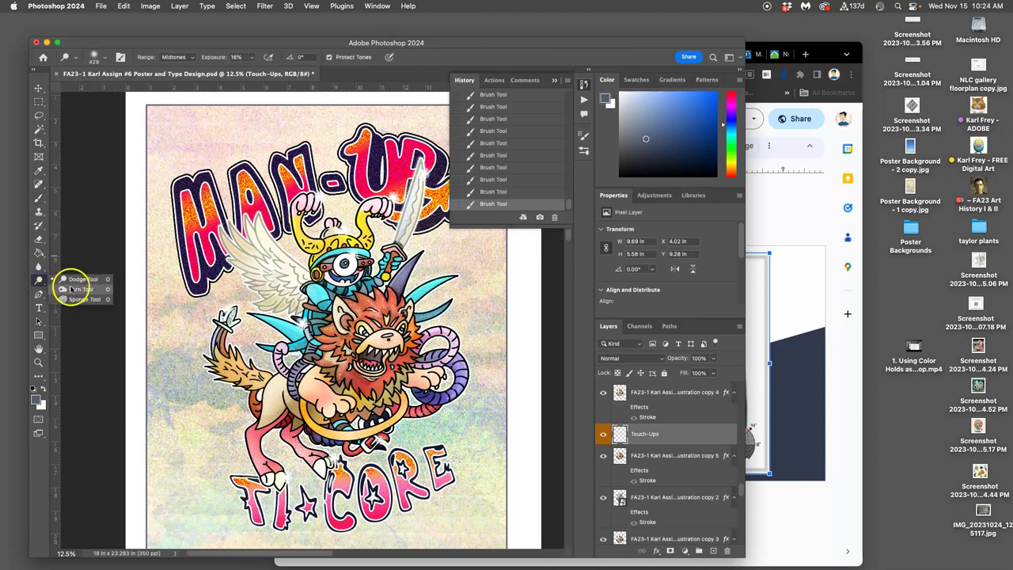
left_click(74, 289)
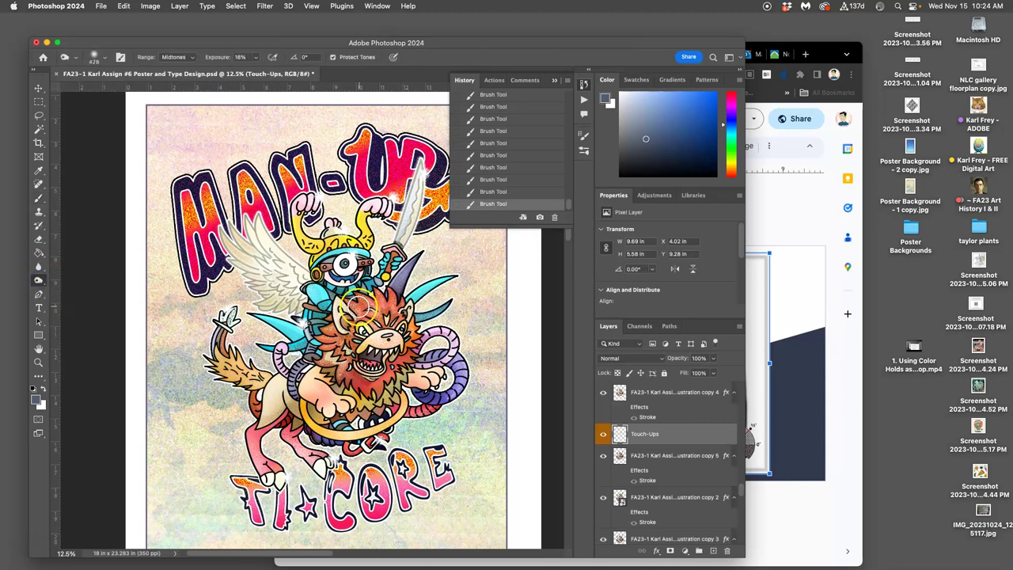
left_click(363, 310)
left_click(353, 324)
left_click(332, 368)
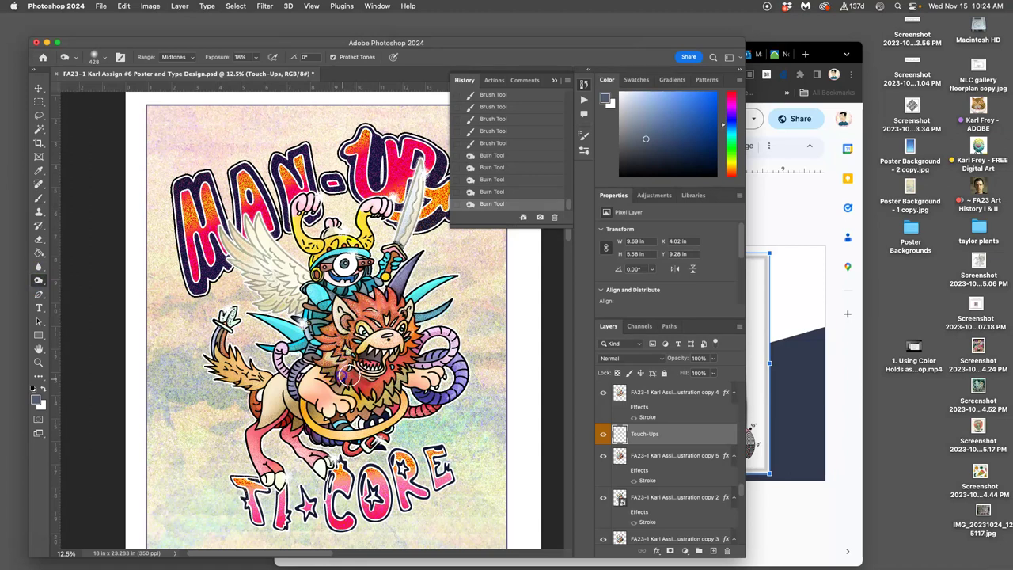
left_click(362, 385)
left_click(369, 370)
left_click(391, 368)
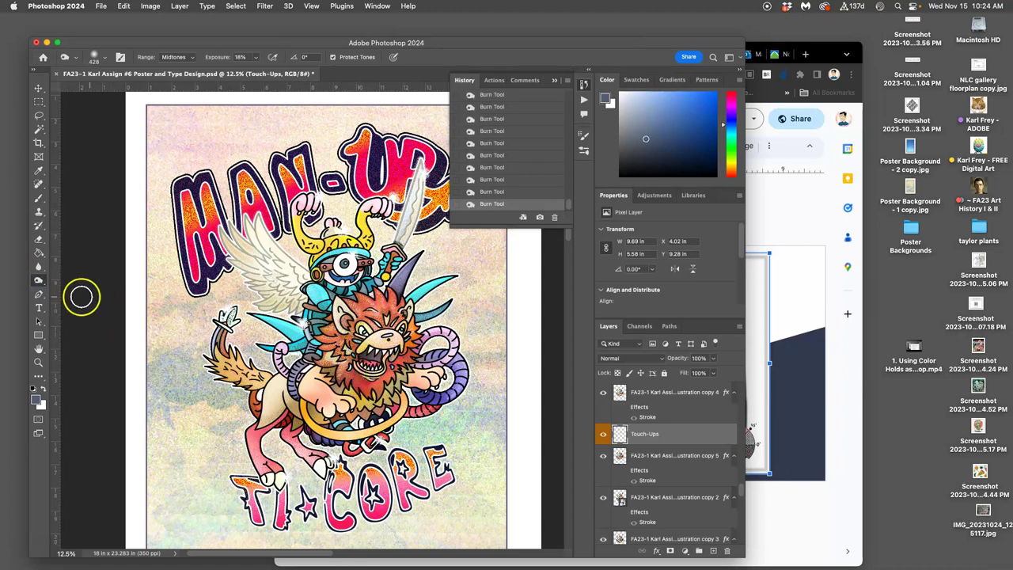
Lighten the touch-ups on the lion's forehead, muzzle, mane and the coiled tentacles with the Dodge tool.
left_click(45, 286)
left_click(46, 287)
left_click(75, 281)
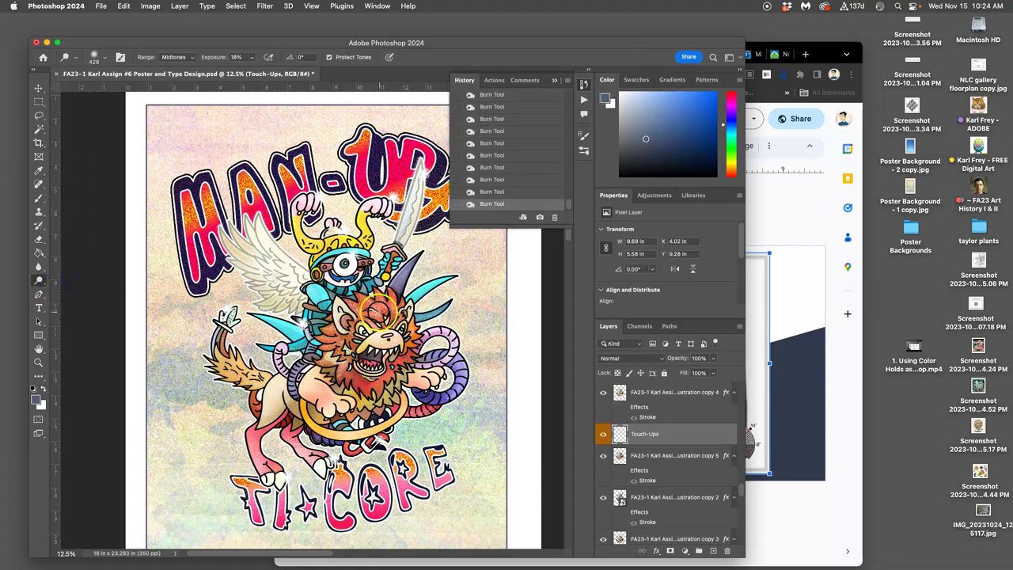
left_click(372, 304)
left_click(393, 335)
left_click(402, 336)
left_click(345, 306)
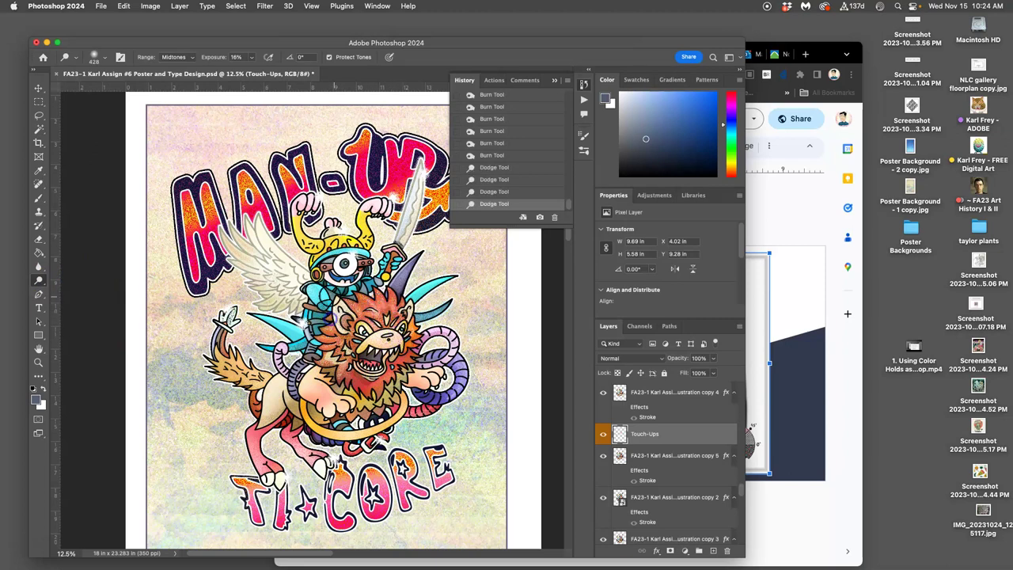
left_click(336, 355)
left_click(430, 349)
left_click(434, 386)
left_click(451, 368)
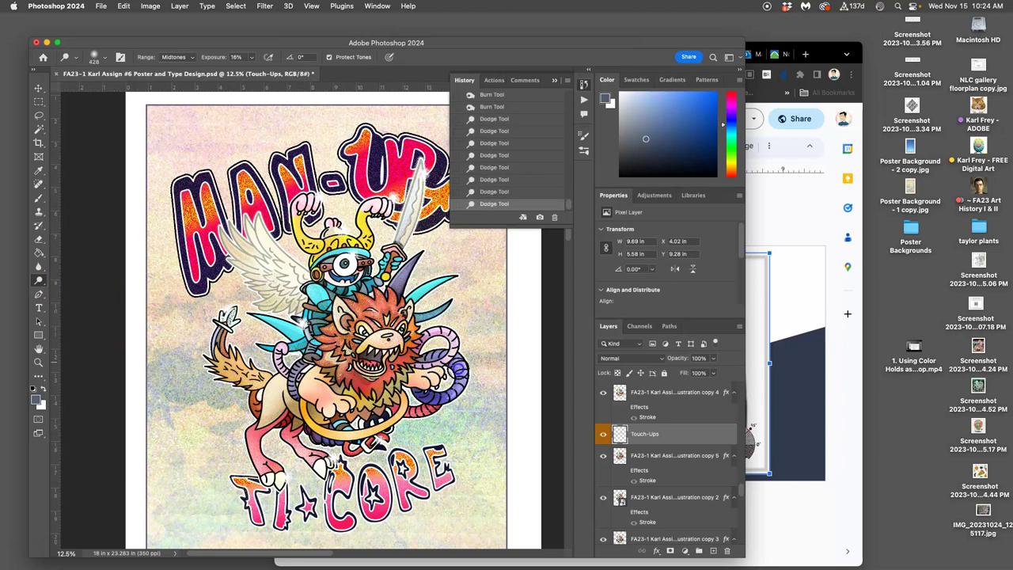
left_click(421, 406)
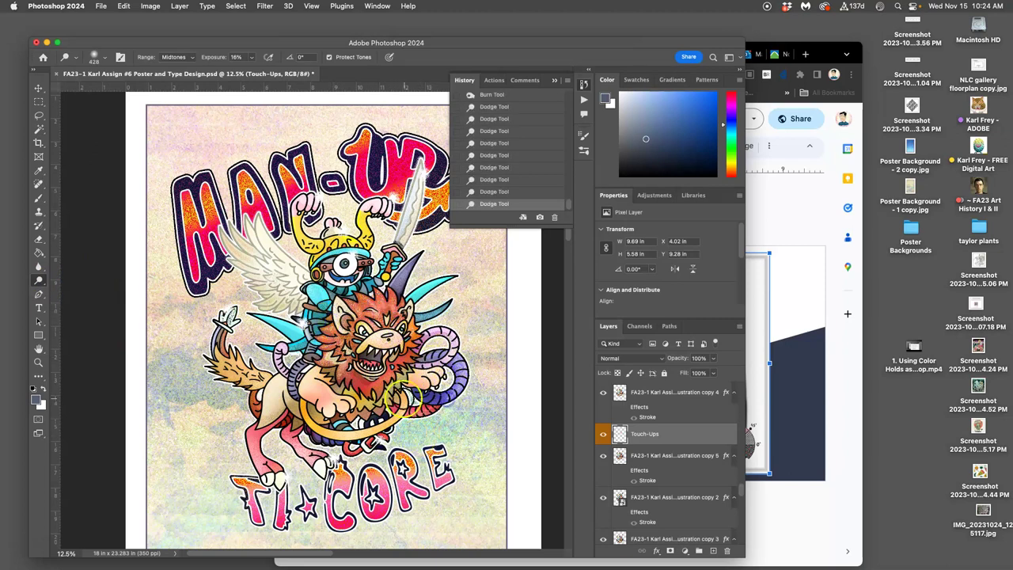
Compare the illustration with and without the Touch-Ups layer, both in the full view and at 25% zoom.
left_click(604, 434)
left_click(604, 434)
left_click(604, 434)
left_click(603, 433)
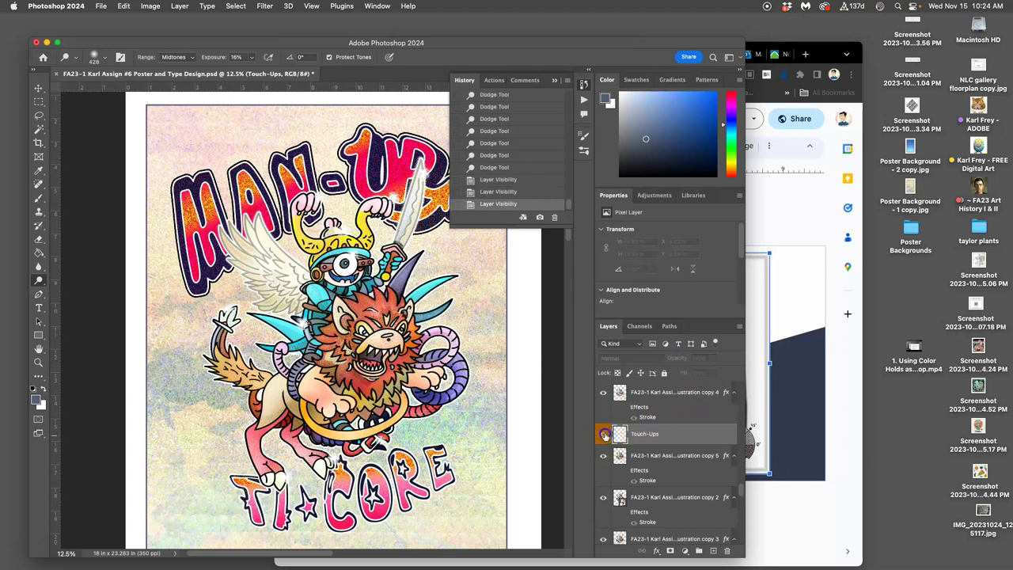
left_click(604, 434)
left_click(604, 433)
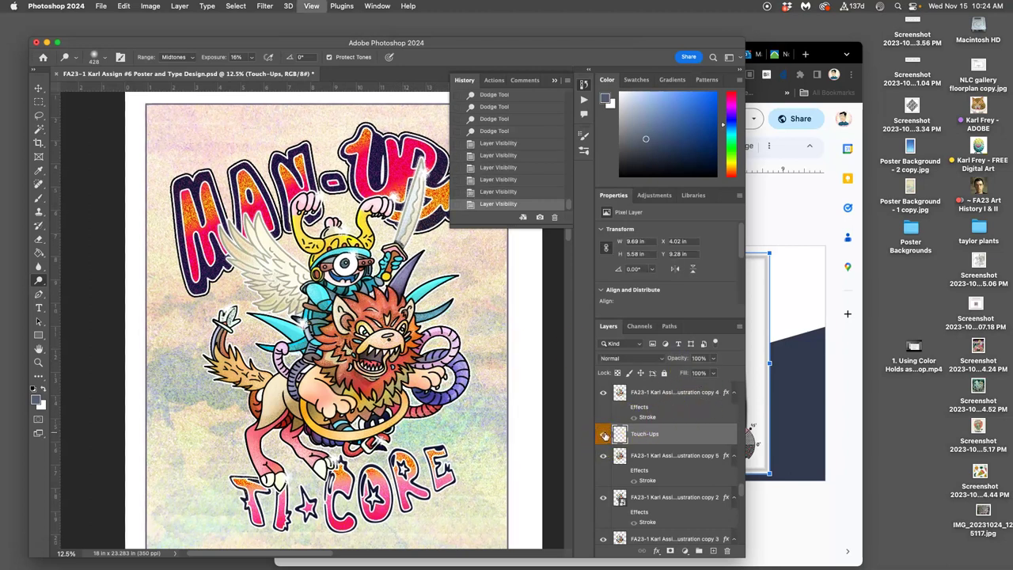
key("super+equal")
left_click(604, 434)
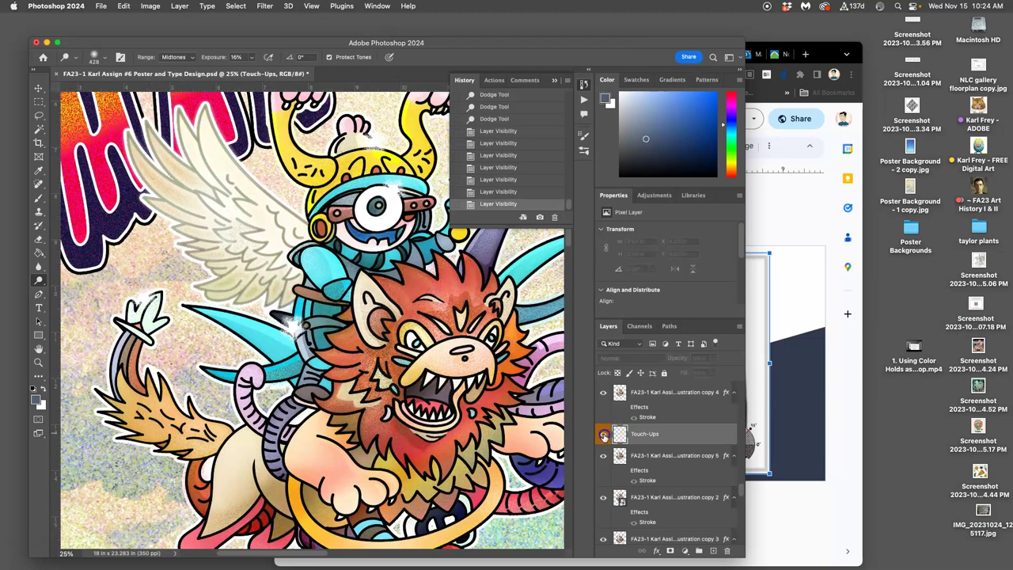
left_click(604, 433)
Select the illustration copy 4 layer above Touch-Ups and hide it.
left_click_drag(488, 378, 447, 368)
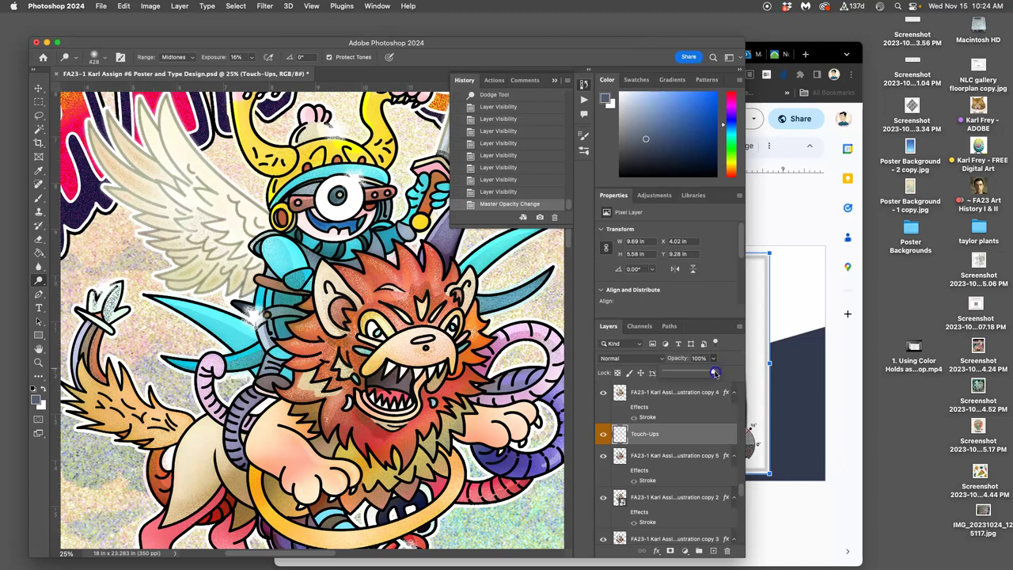
left_click(648, 393)
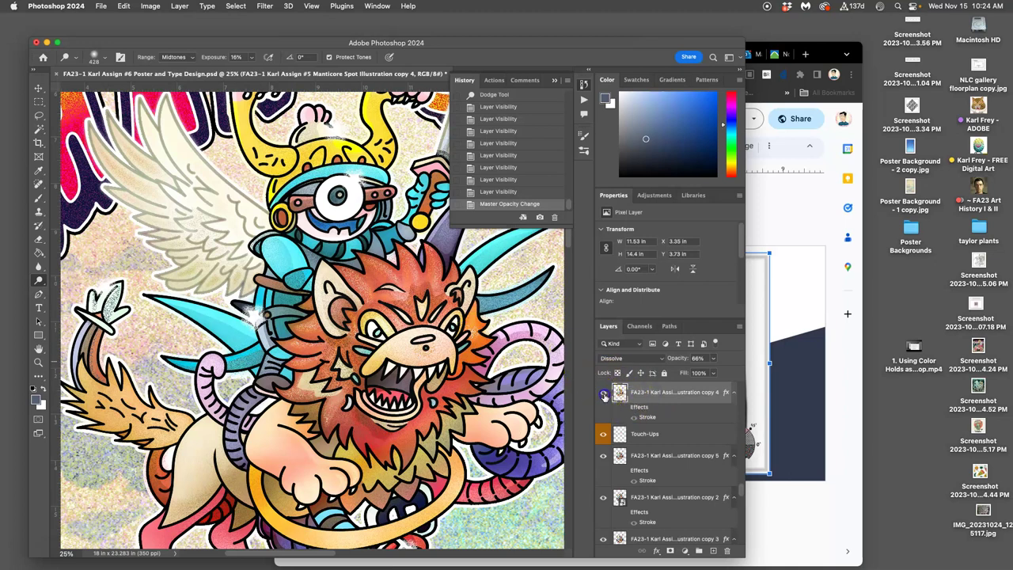
left_click(604, 395)
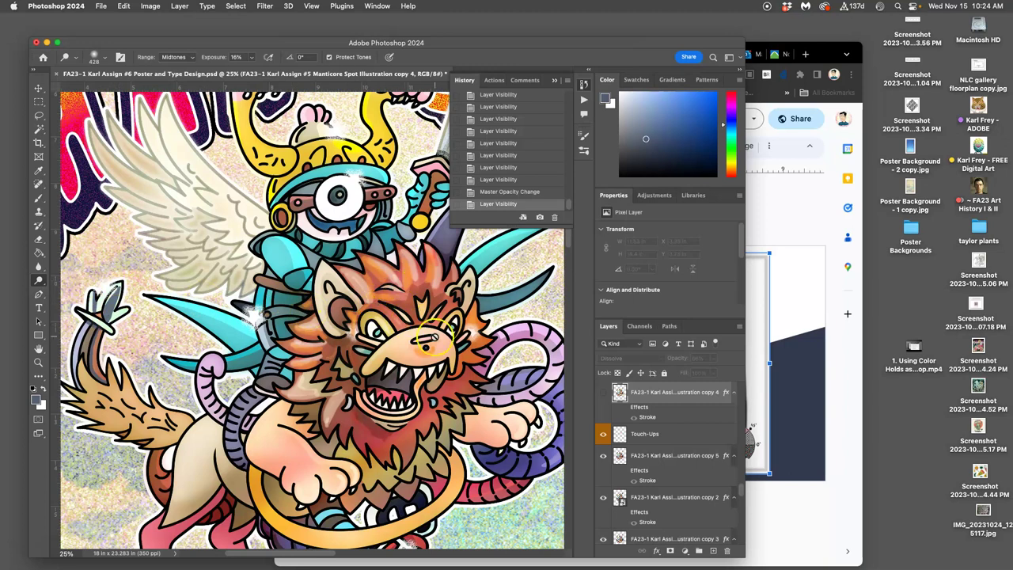
Show the illustration copy 4 layer above Touch-Ups and keep its blend mode set to Dissolve.
left_click(604, 393)
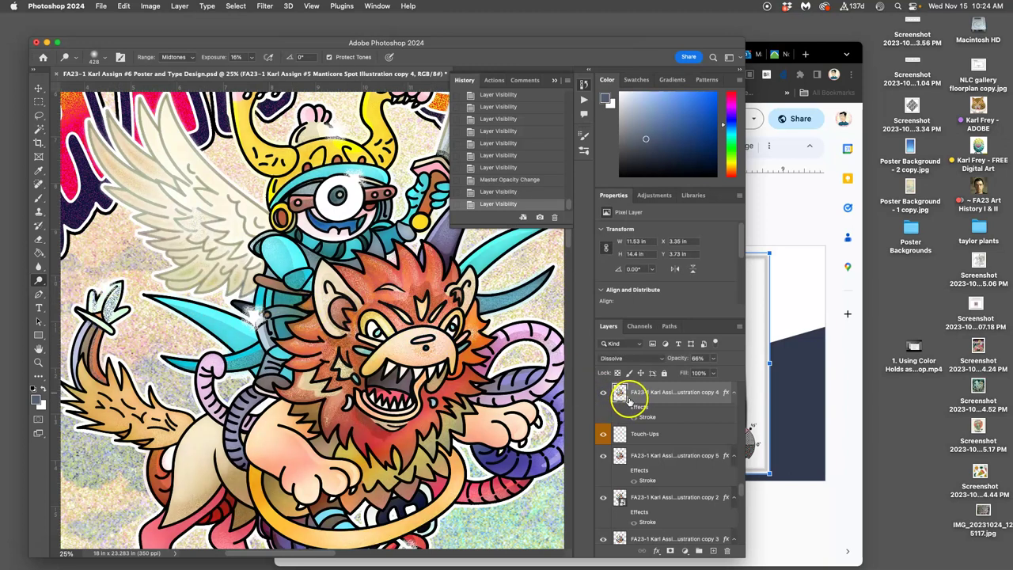
key("super+plus")
key("super+plus")
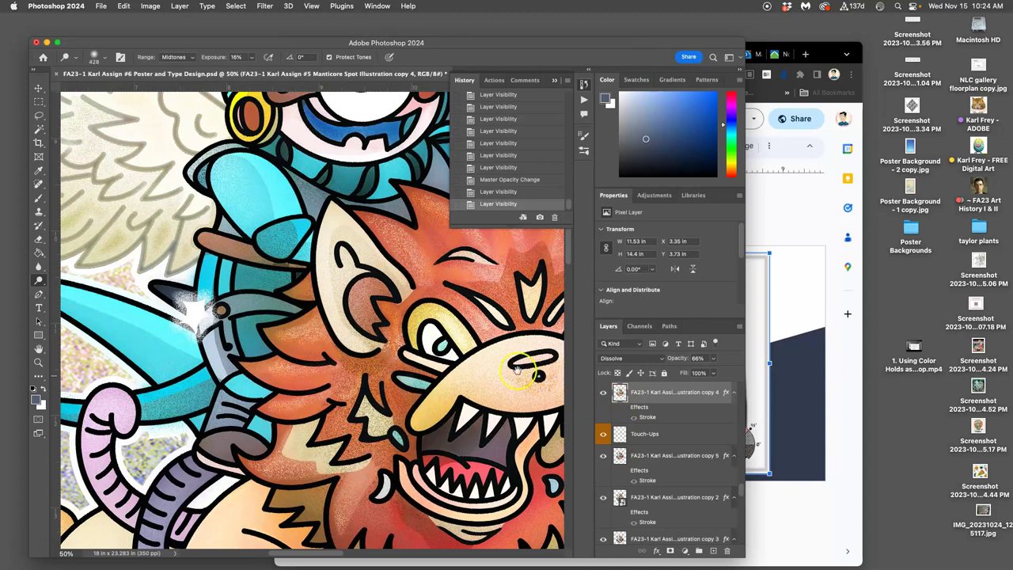
left_click_drag(519, 368, 362, 335)
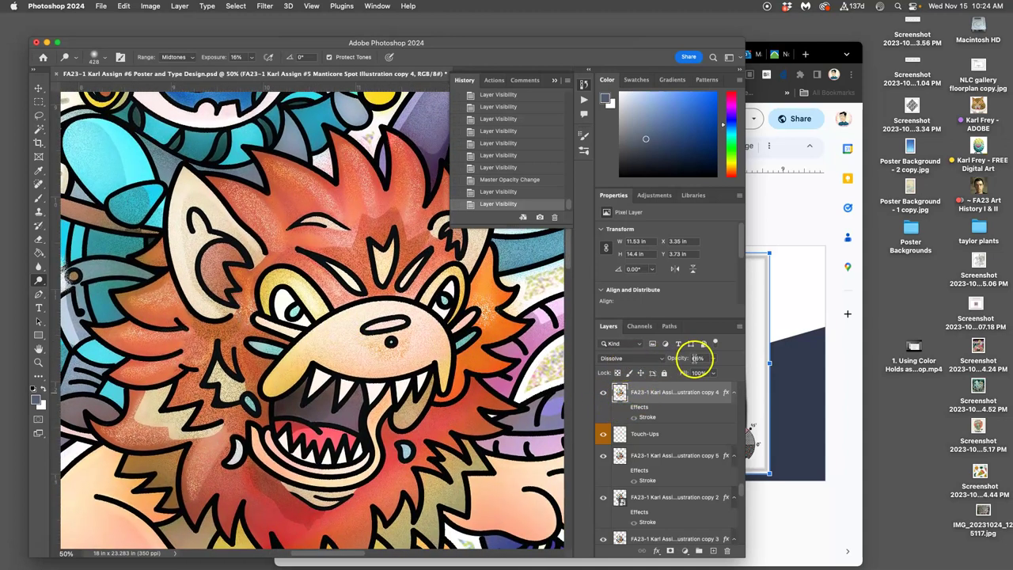
left_click(627, 360)
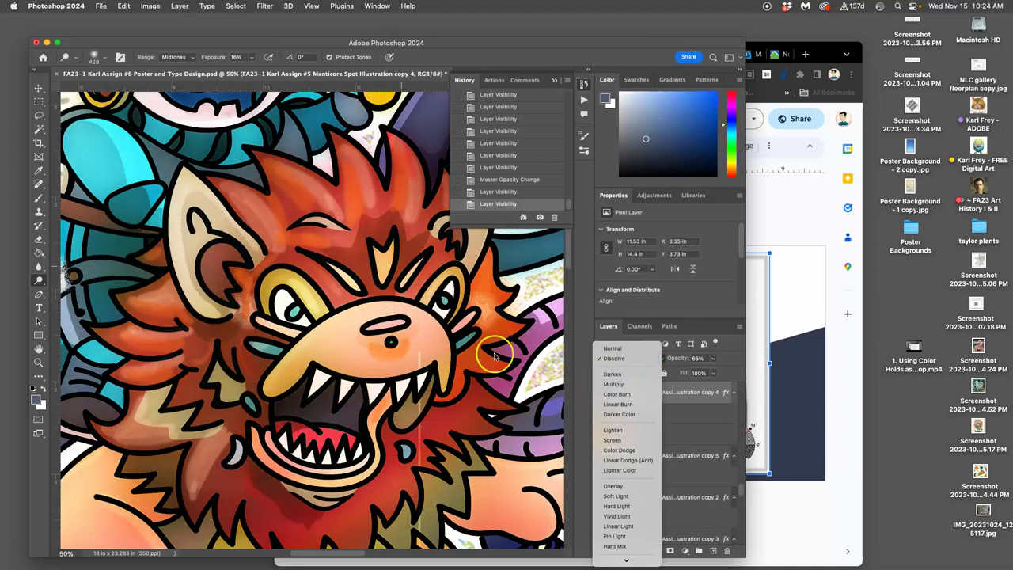
left_click(614, 357)
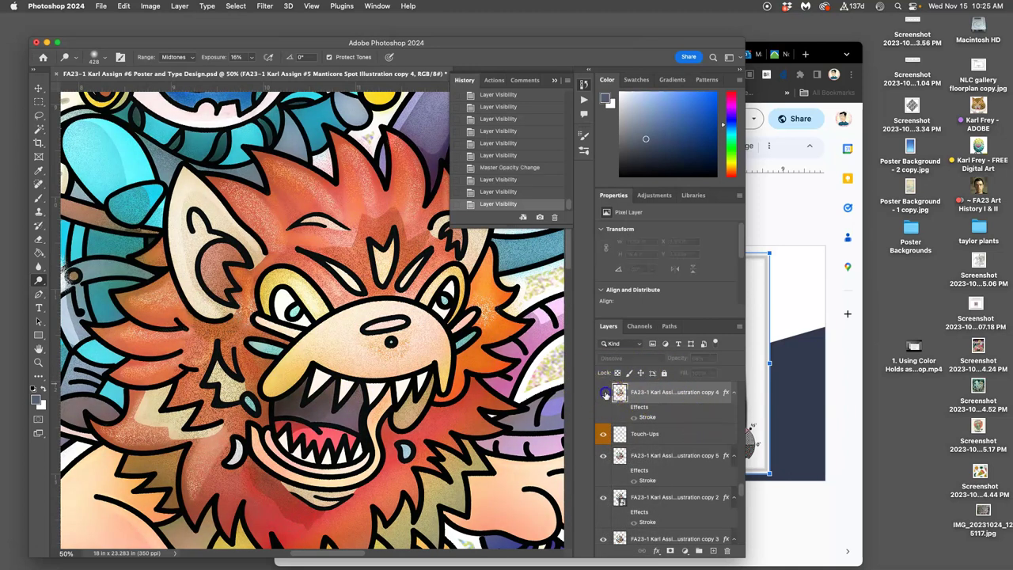
Compare the lion's face with and without illustration copy 4, and examine the Dissolve grain up close and across the whole poster.
left_click(603, 392)
left_click(603, 392)
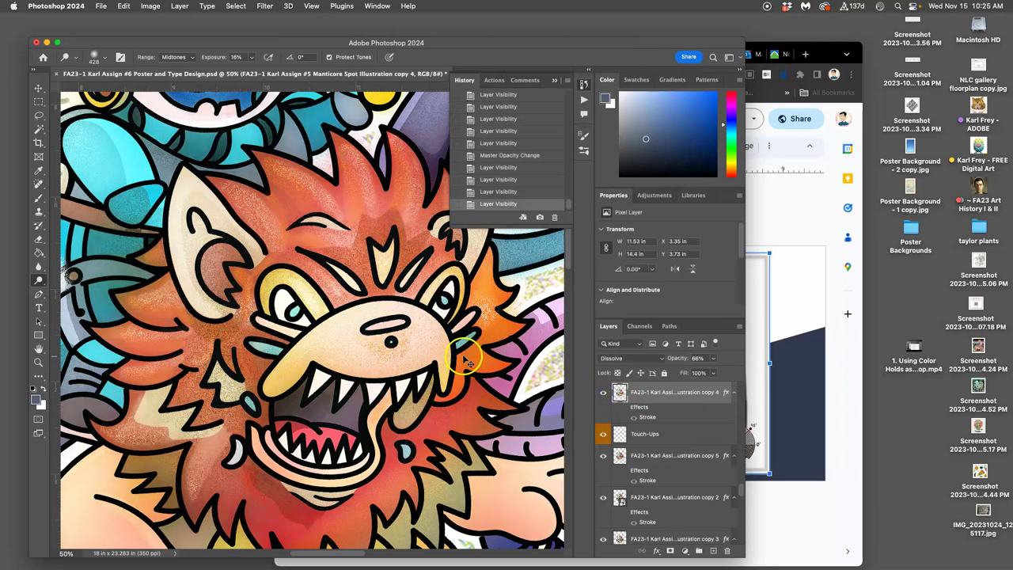
key("super+equal")
key("super+equal")
key("super+equal")
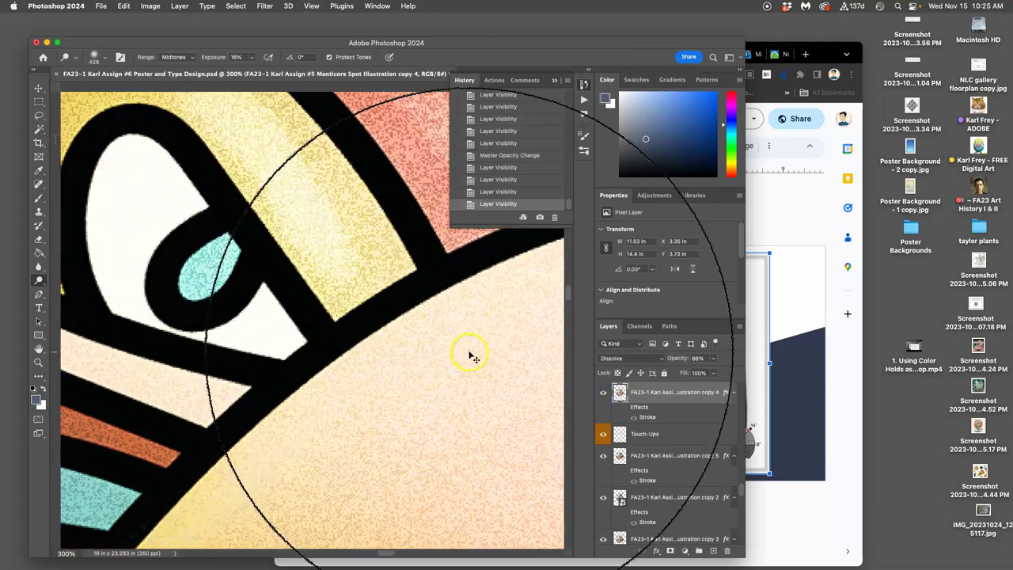
key("super+minus")
key("super+minus")
key("super+minus")
key("super+minus")
key("super+minus")
key("super+minus")
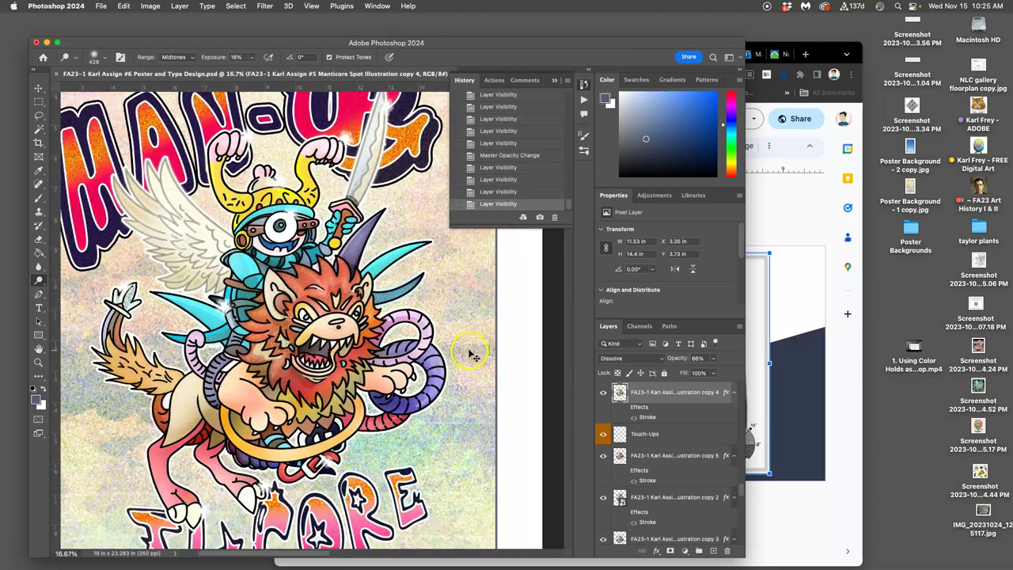
key("super+minus")
left_click_drag(448, 338, 480, 301)
key("super+minus")
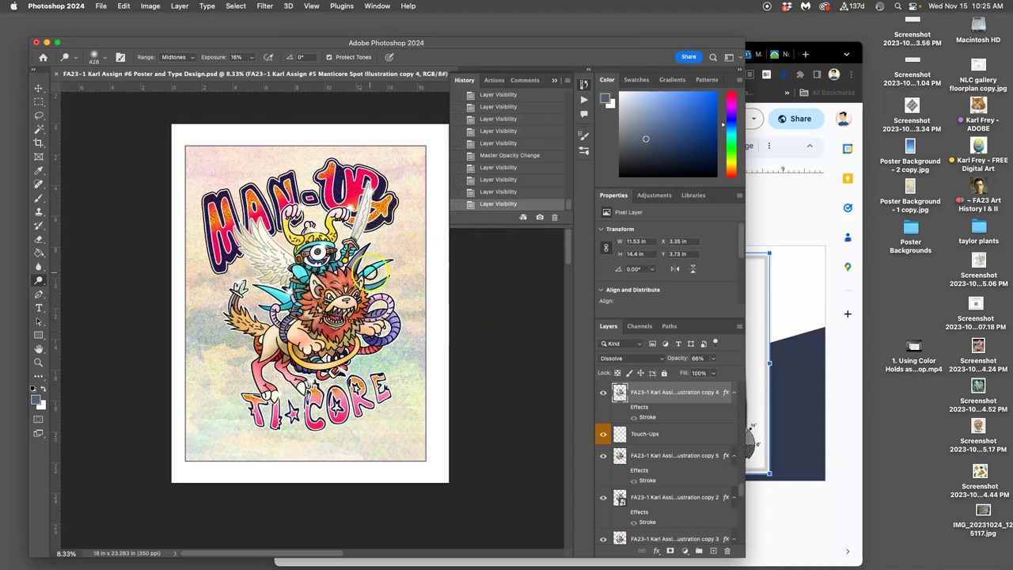
Examine the Dissolve texture on the manticore's body and the Ti-Core lettering at 25% zoom, and return to the full poster.
left_click(818, 333)
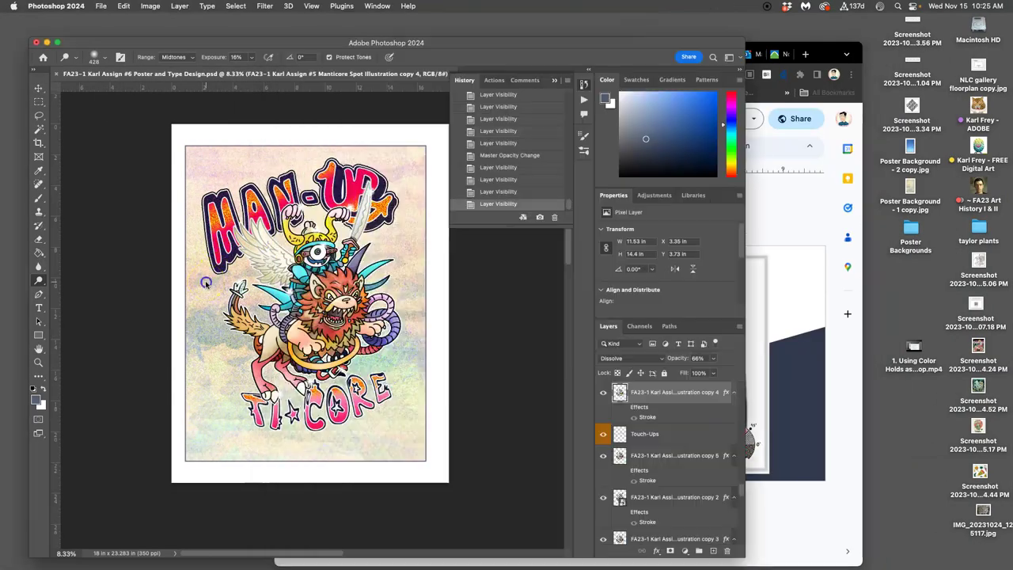
key("super+plus")
key("super+plus")
key("super+plus")
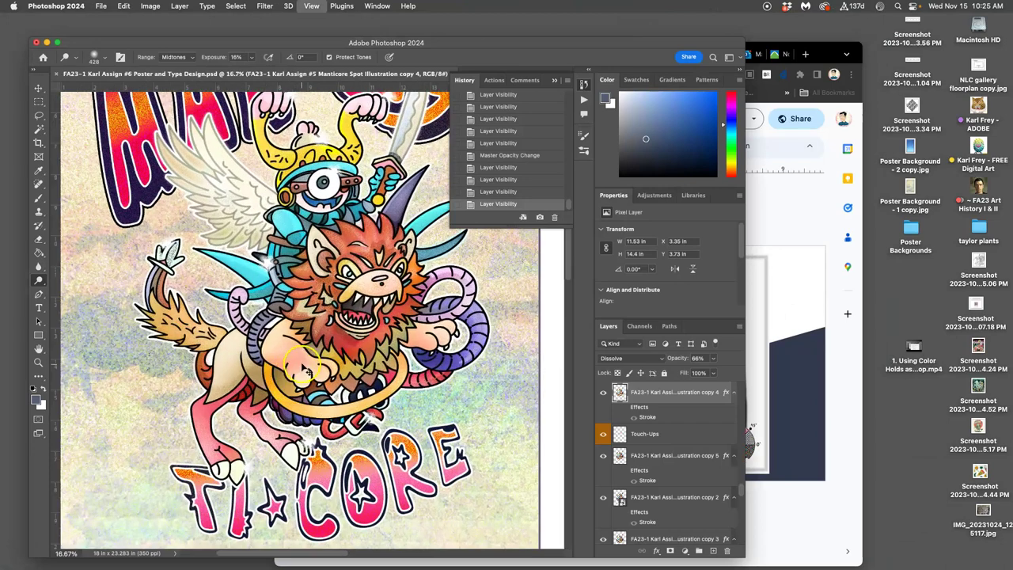
scroll(233, 321, "down", 2)
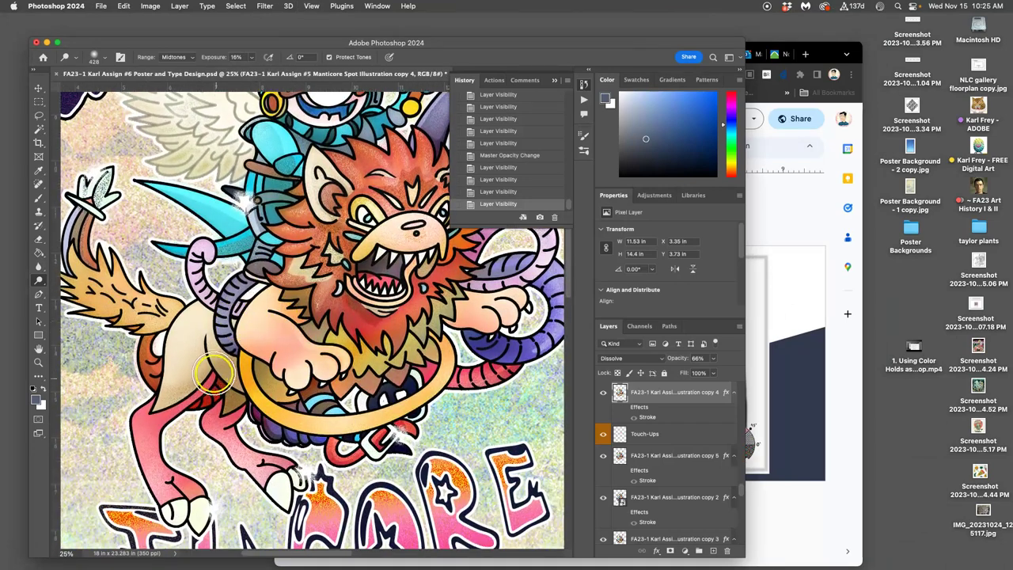
key("super+minus")
key("super+minus")
key("super+minus")
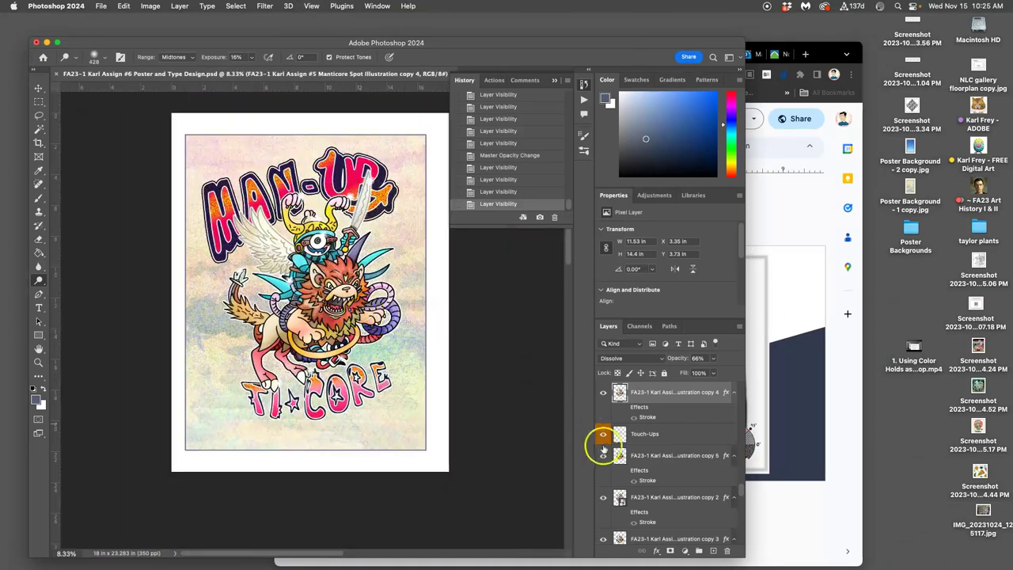
Save the poster document.
scroll(633, 463, "down", 10)
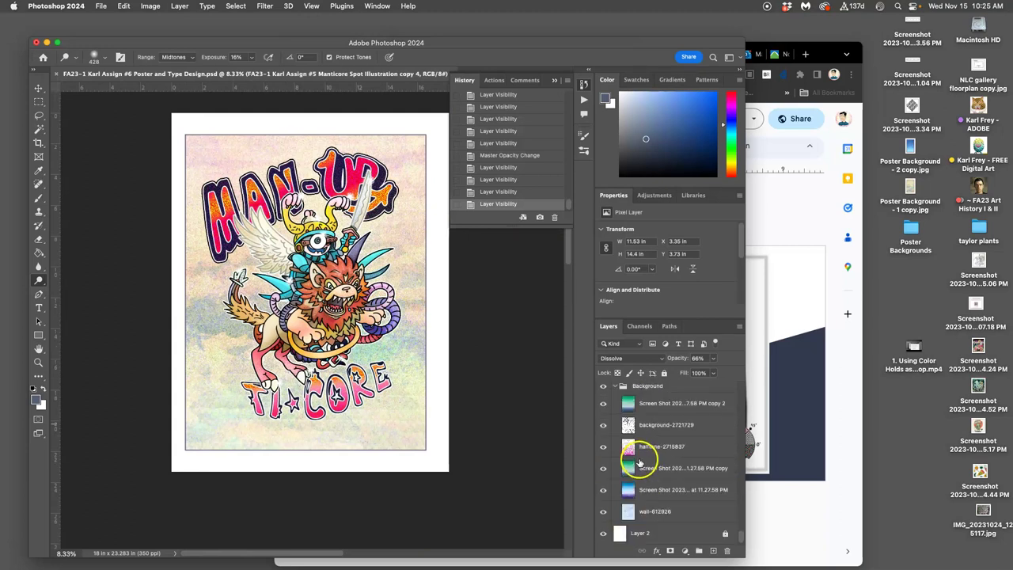
key("super+s")
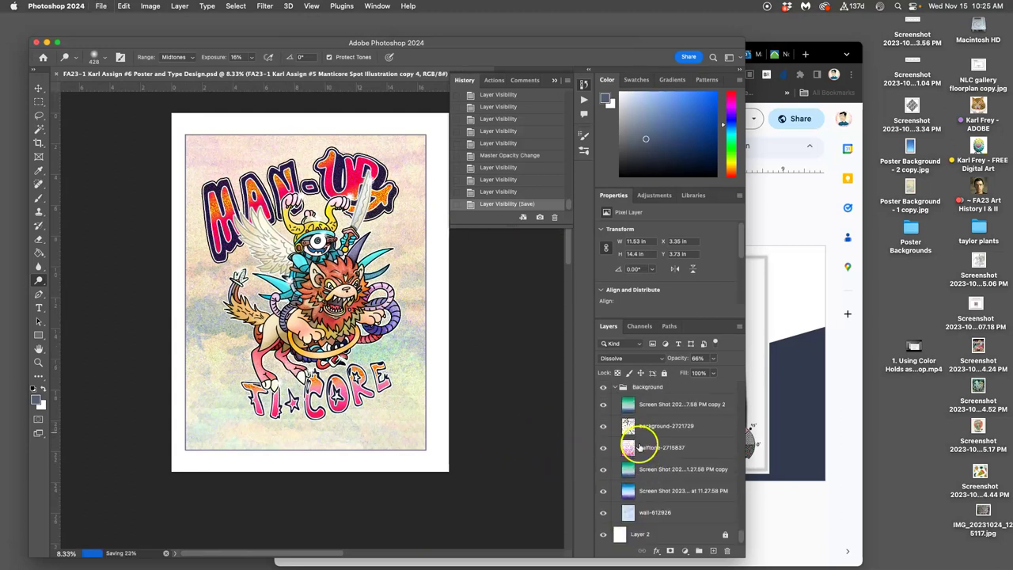
scroll(657, 456, "up", 10)
scroll(658, 456, "down", 10)
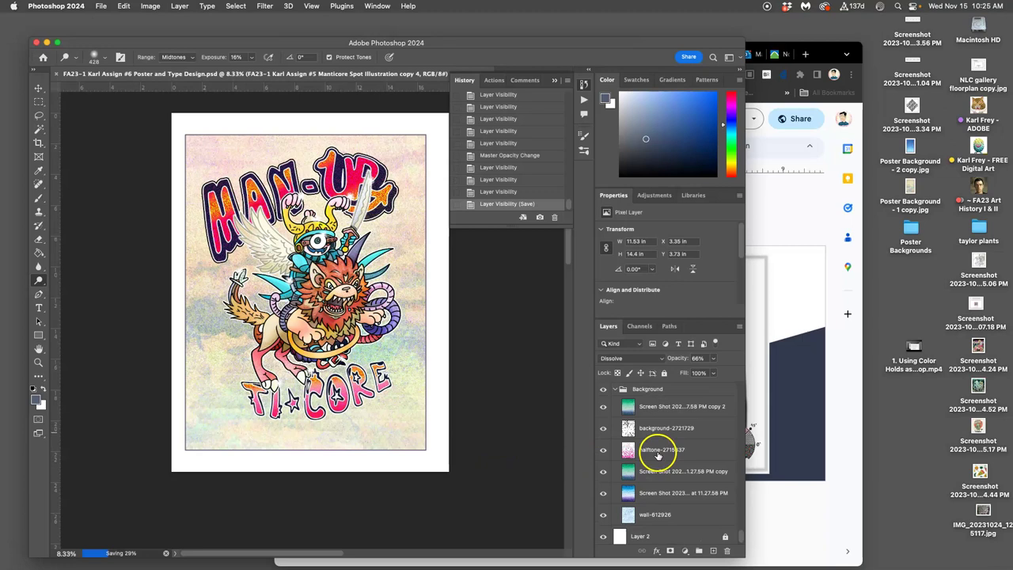
Hide the Poster Background - 1 copy and Background copy layers, comparing the poster with and without Background copy.
scroll(655, 452, "up", 3)
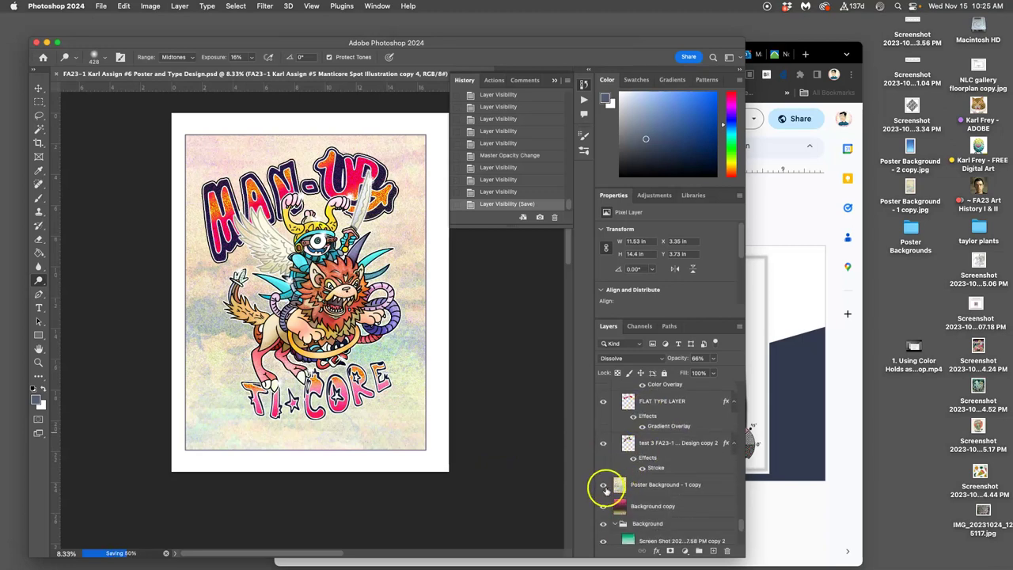
left_click(602, 488)
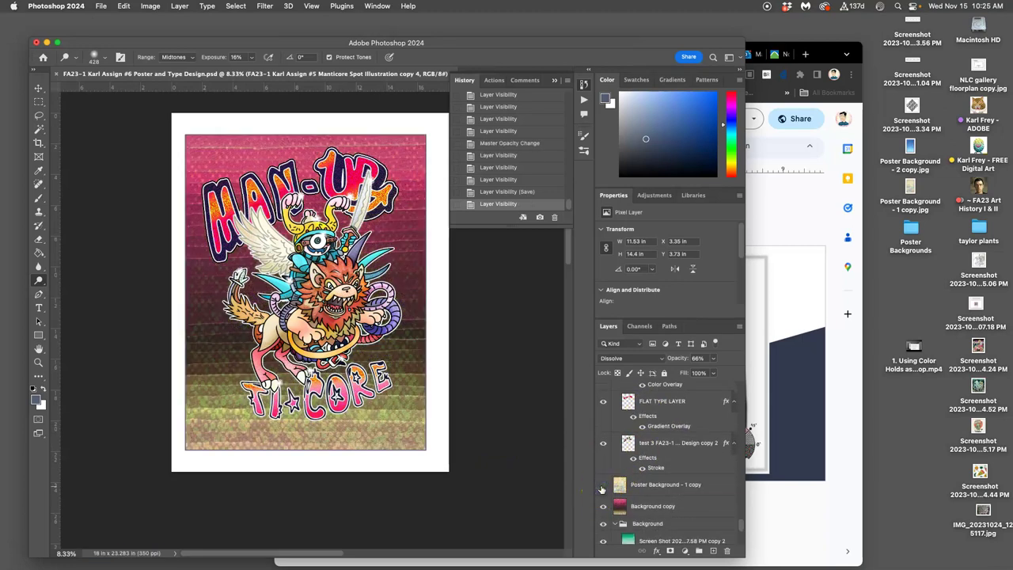
left_click(603, 507)
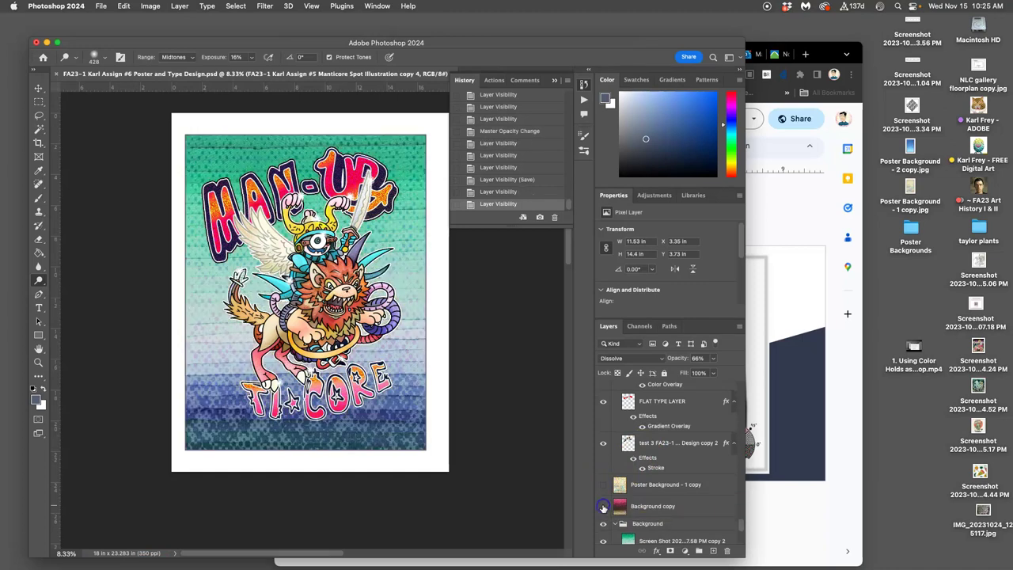
left_click(603, 506)
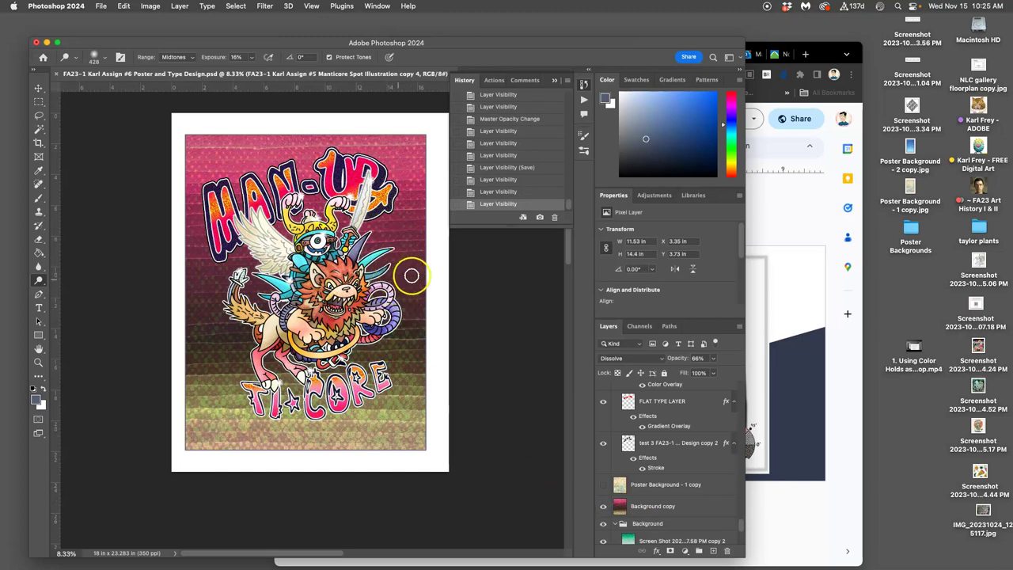
left_click(603, 508)
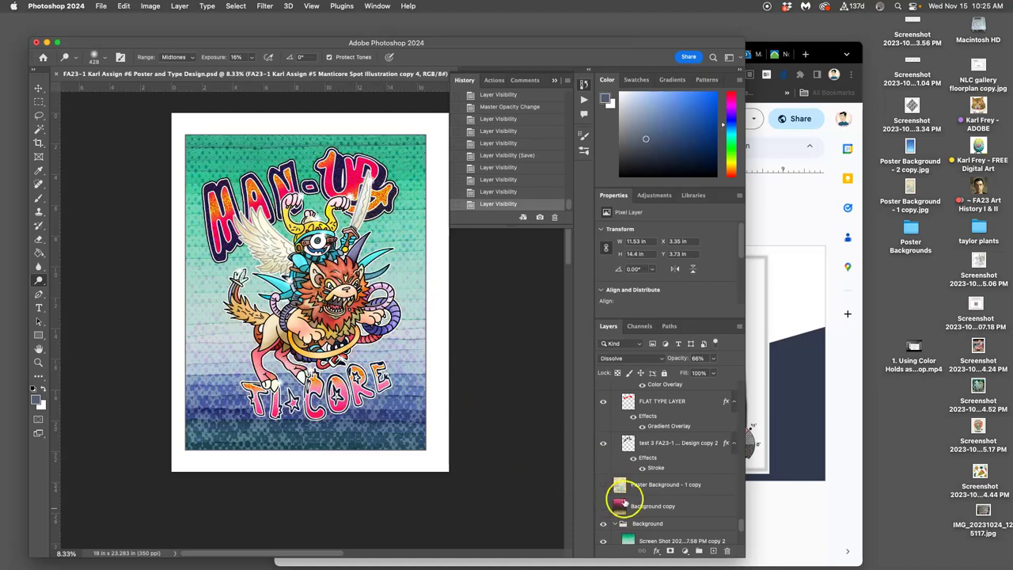
In the Background group, hide the three Screen Shot layers, background-2721729 and halftone-2715837, leaving wall-612926 shown.
scroll(609, 506, "down", 3)
left_click(602, 471)
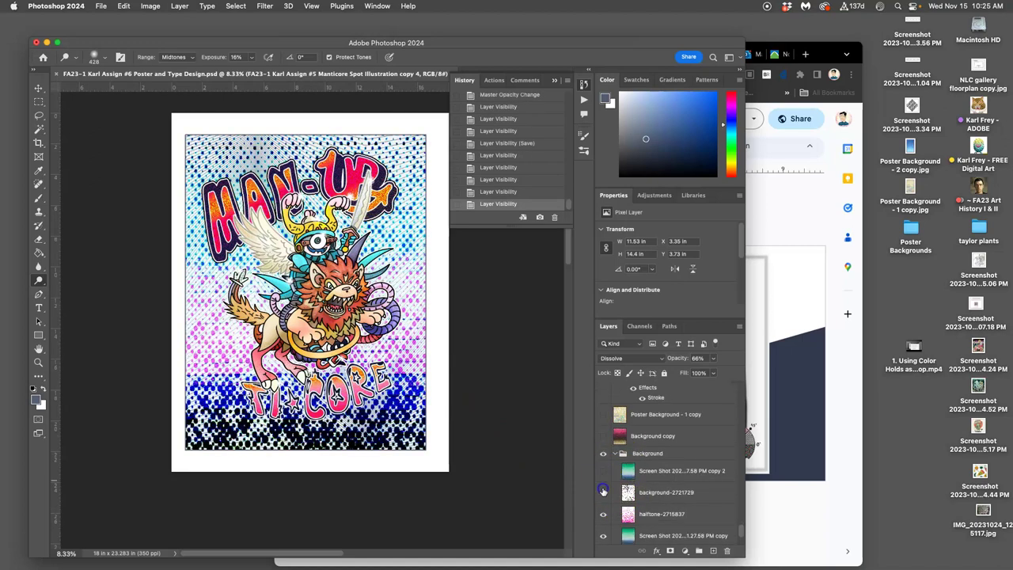
left_click(603, 492)
left_click(602, 515)
scroll(623, 497, "down", 1)
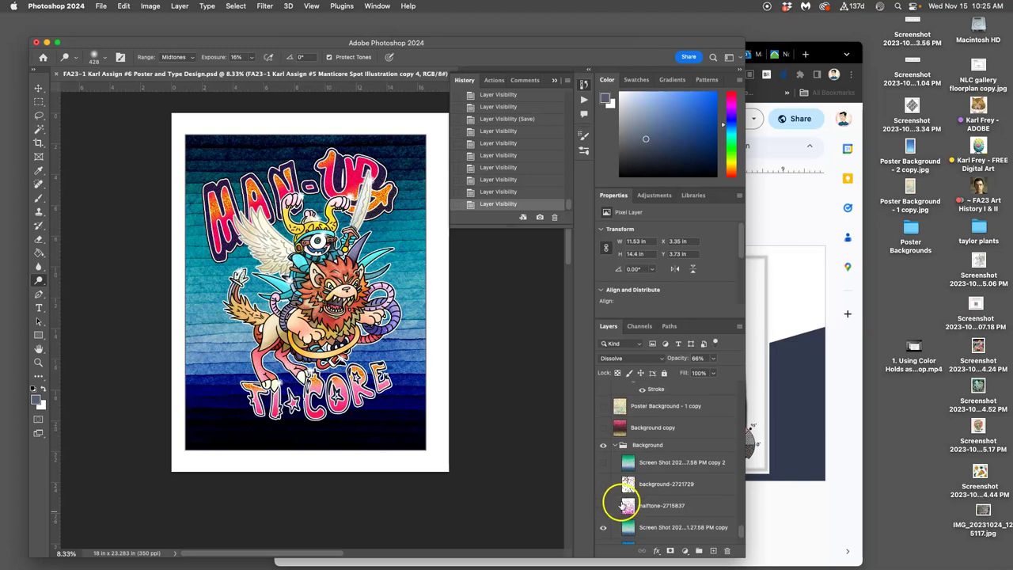
scroll(622, 503, "down", 1)
left_click(604, 501)
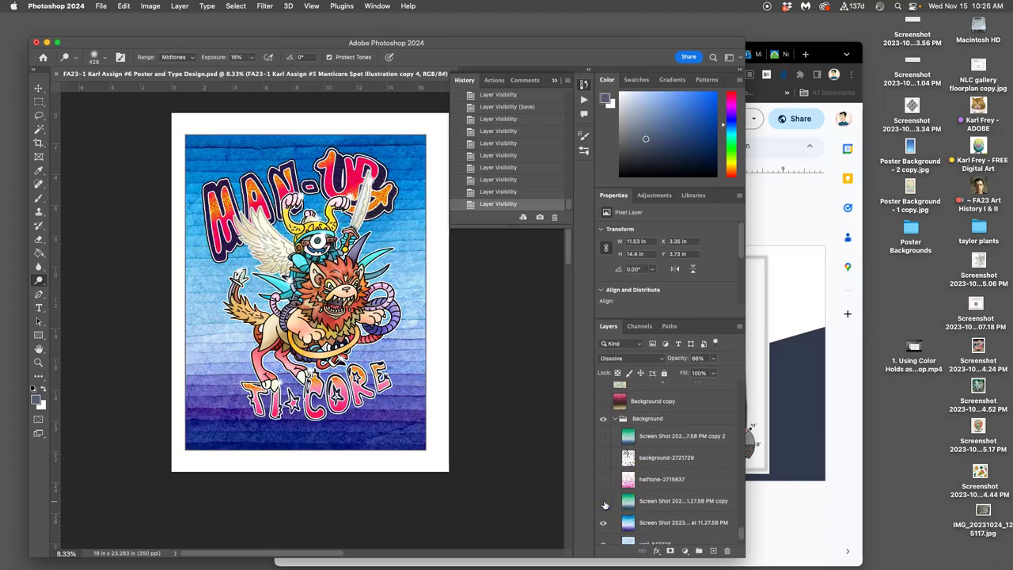
left_click(603, 522)
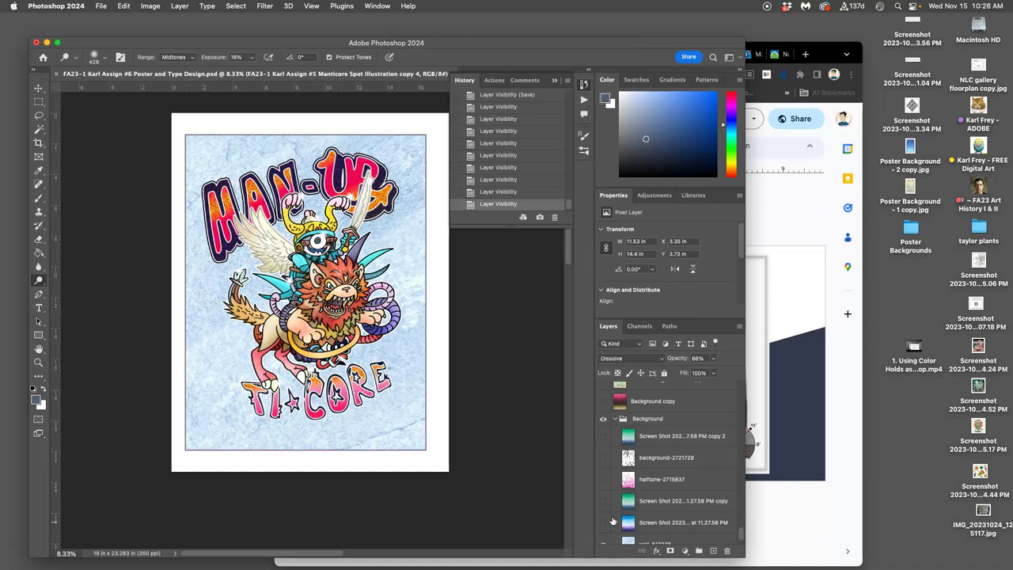
Compare the wall-612926 texture with the lowest Screen Shot gradient and with halftone-2715837 shown over it.
scroll(613, 520, "down", 1)
scroll(611, 521, "down", 2)
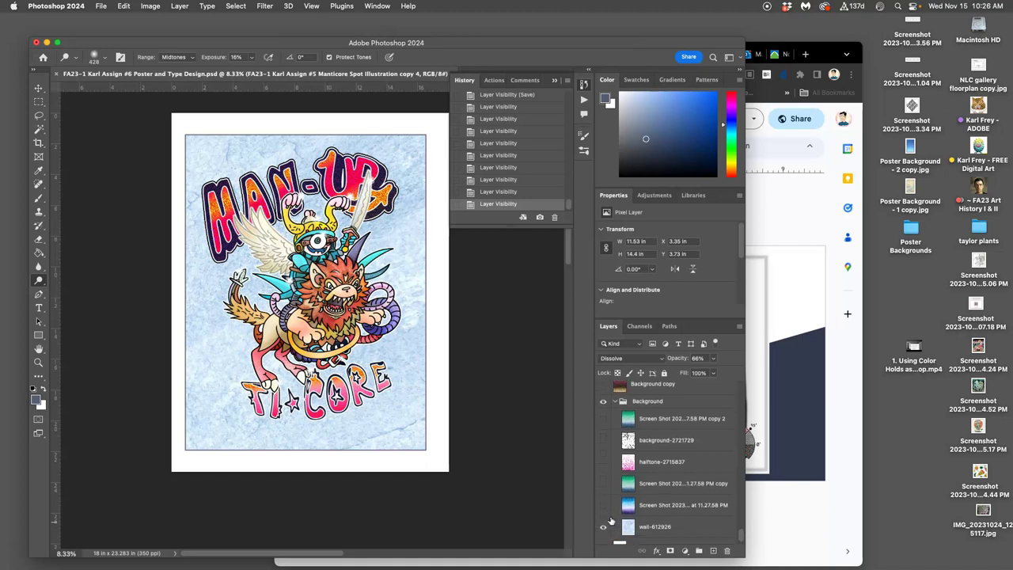
left_click(602, 510)
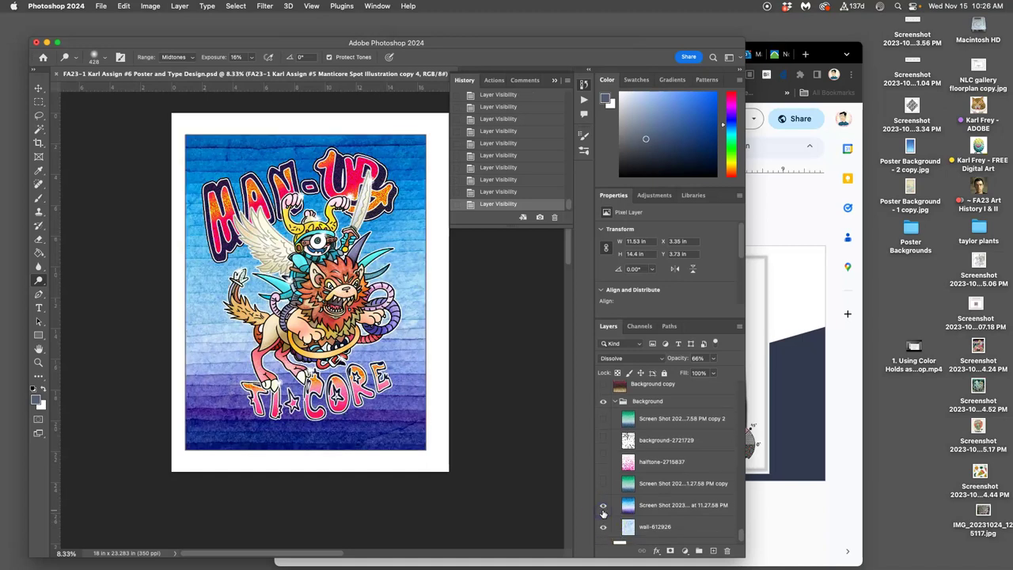
left_click(603, 507)
left_click(603, 462)
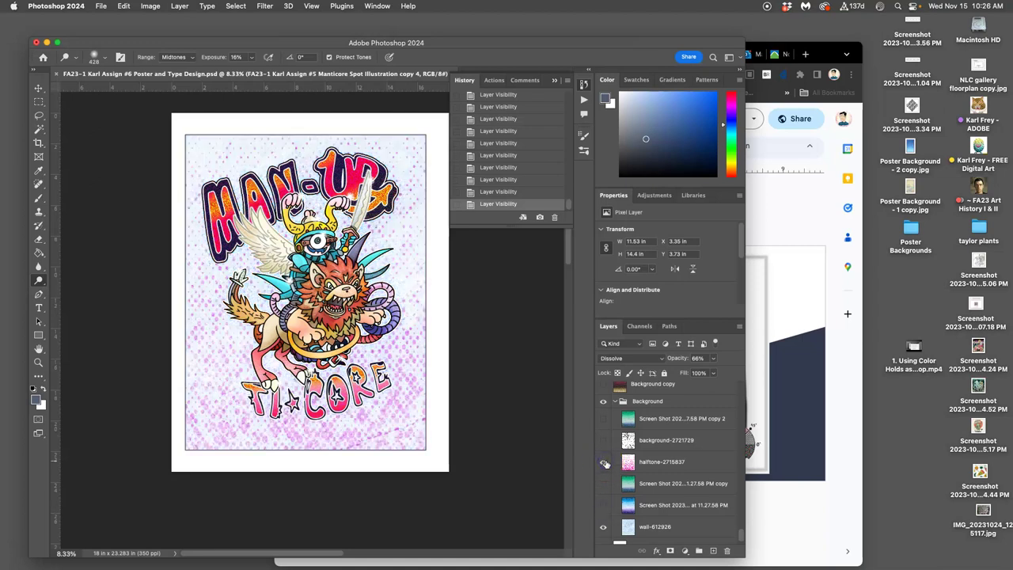
left_click(604, 462)
Show the Poster Background - 1 copy layer and set its blend mode to Difference.
scroll(622, 467, "up", 3)
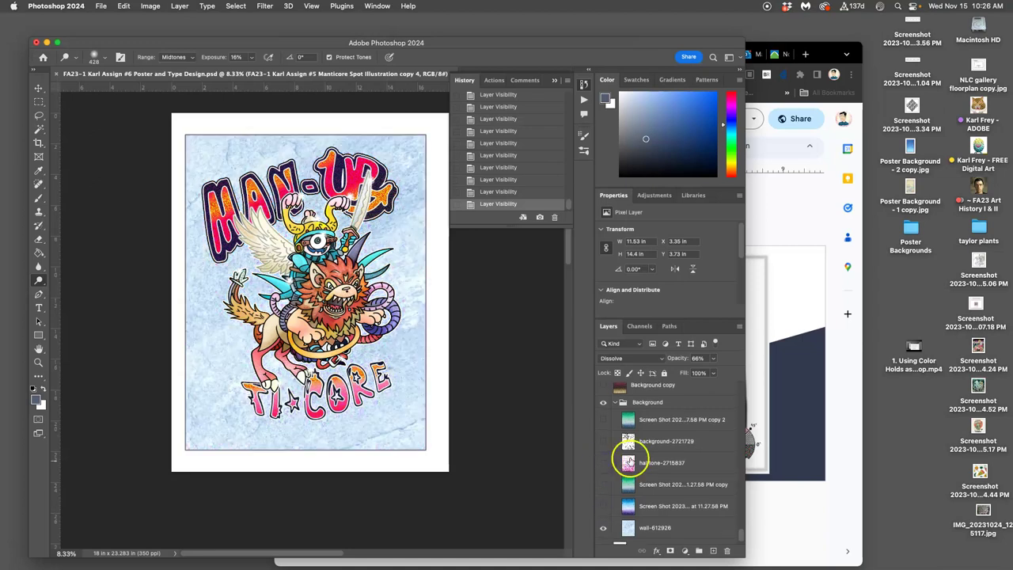
left_click(603, 437)
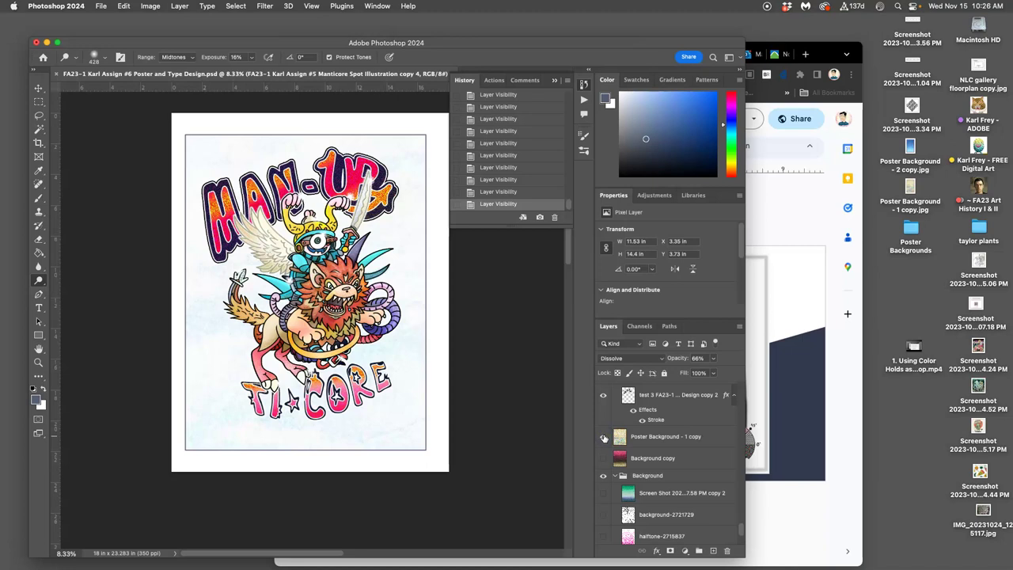
left_click(655, 437)
left_click(651, 359)
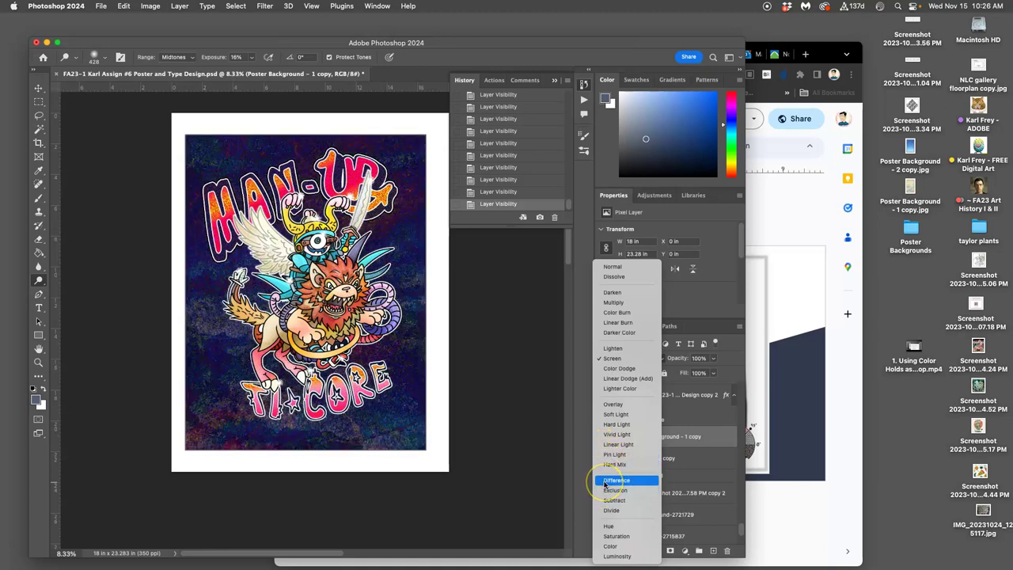
left_click(605, 491)
left_click(614, 481)
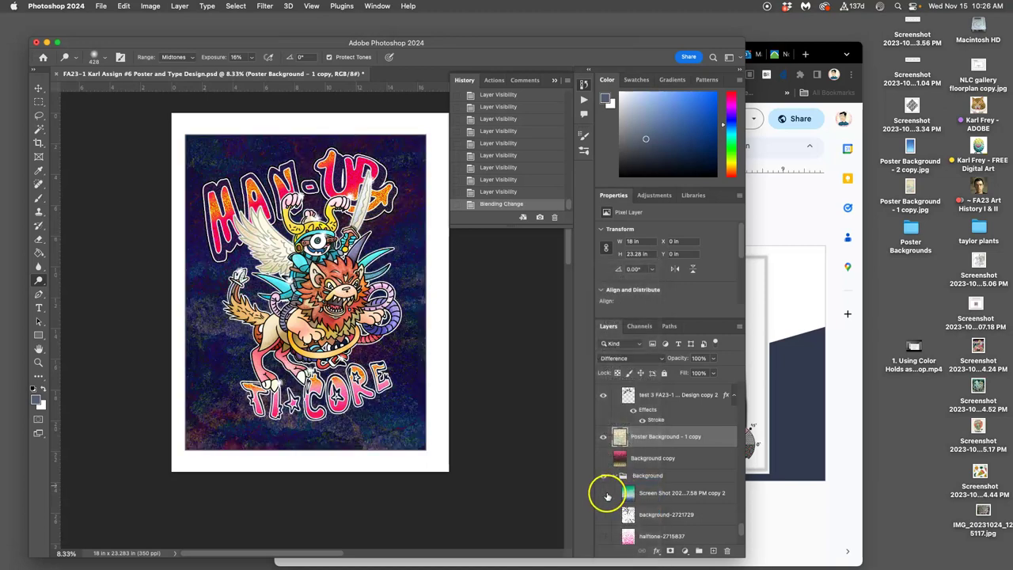
Compare the Difference-blended background with Screen Shot copy 2 and with Background copy shown beneath it.
left_click(604, 493)
left_click(603, 493)
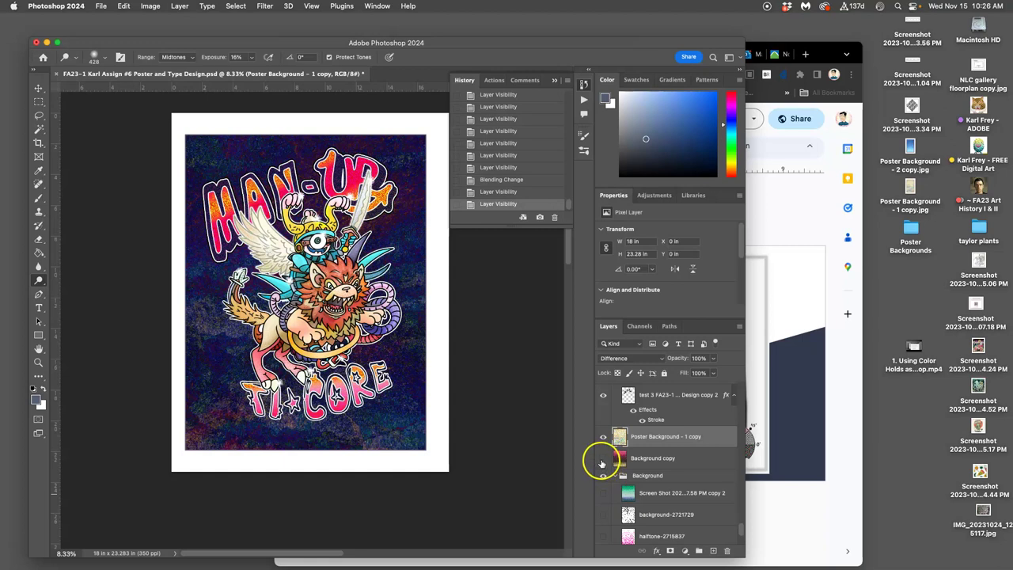
left_click(602, 459)
left_click(602, 459)
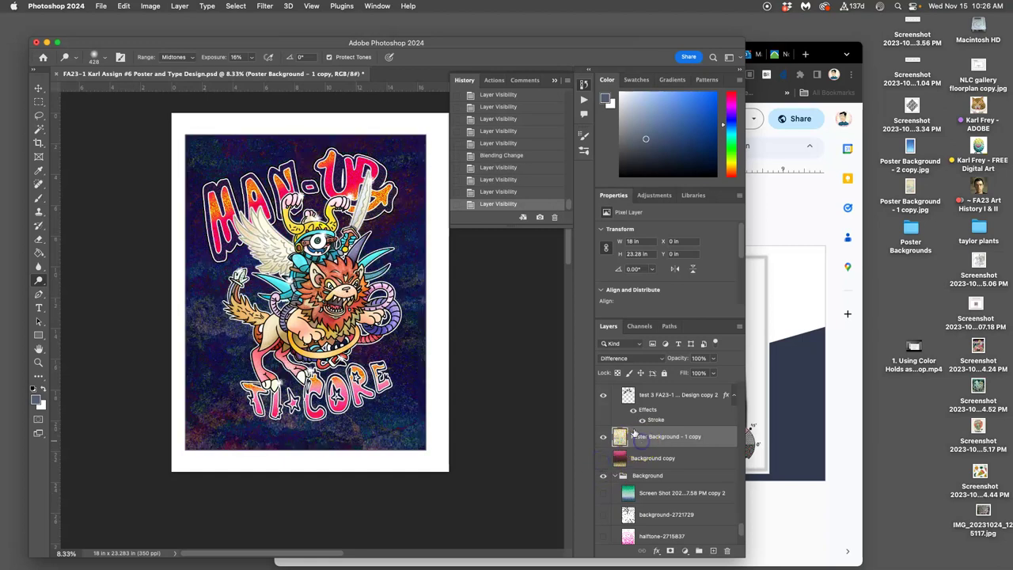
Adjust the Poster Background - 1 copy layer with Hue/Saturation, setting hue -4, saturation -37 and lightness -9.
left_click(150, 6)
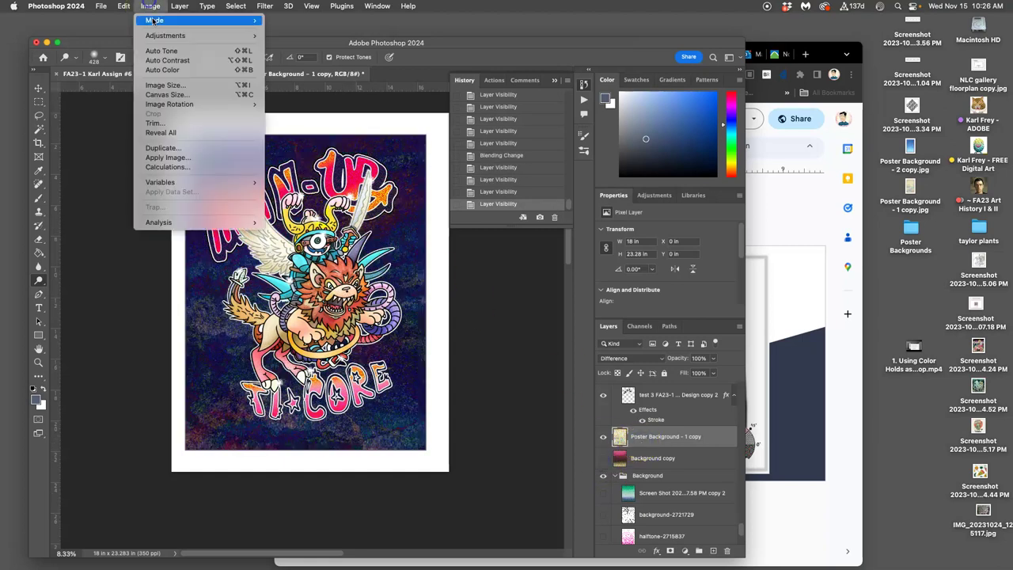
mouse_move(163, 35)
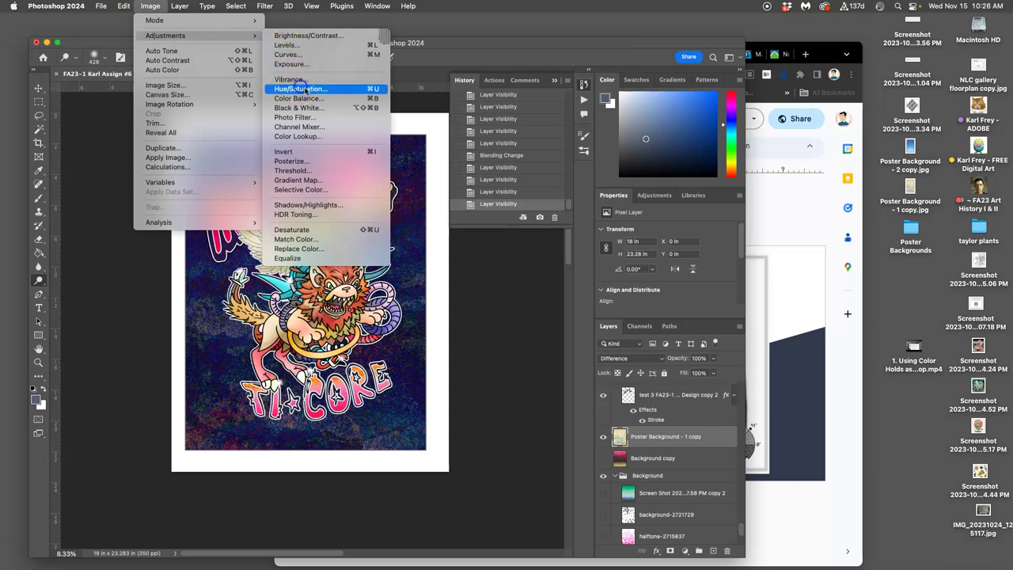
left_click(305, 90)
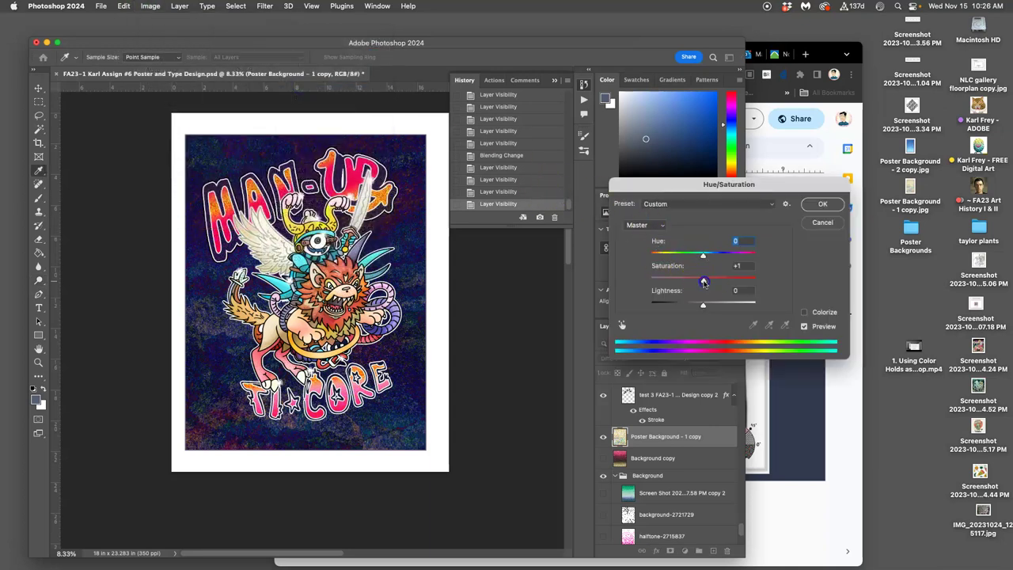
left_click_drag(721, 280, 669, 277)
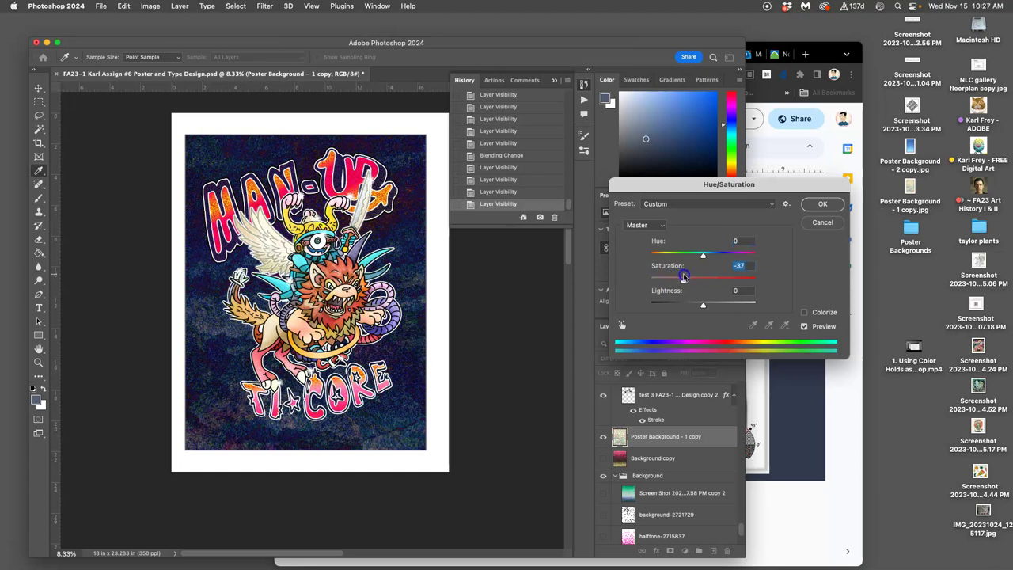
mouse_move(704, 258)
left_mouse_down()
mouse_move(722, 258)
mouse_move(672, 257)
mouse_move(696, 257)
left_mouse_up()
mouse_move(703, 305)
left_mouse_down()
mouse_move(719, 306)
mouse_move(685, 306)
mouse_move(699, 303)
left_mouse_up()
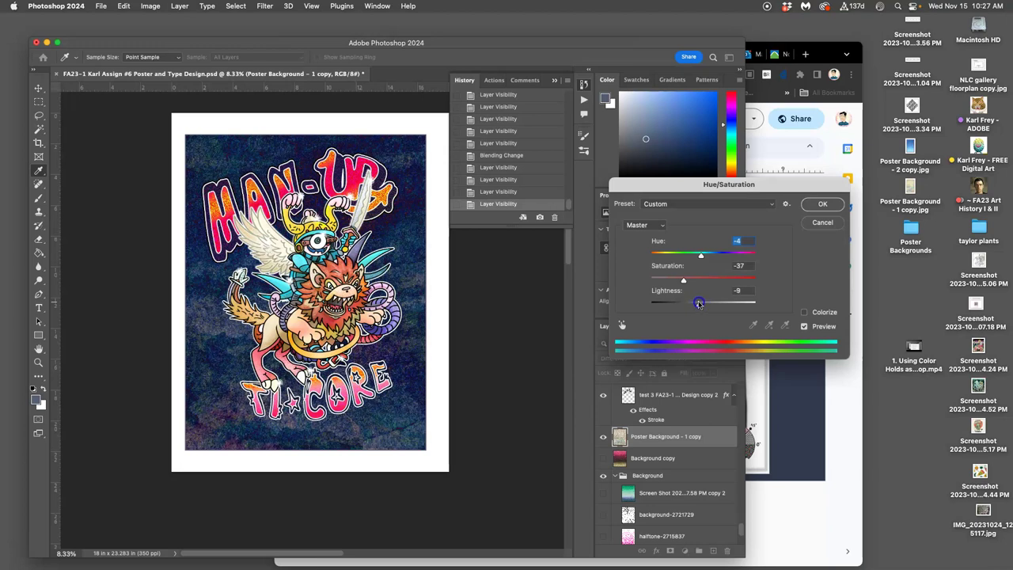
left_click(822, 203)
Examine the recoloured background around the lettering and compare the poster's upper edge with Layer 4 hidden and shown.
scroll(442, 231, "up", 5)
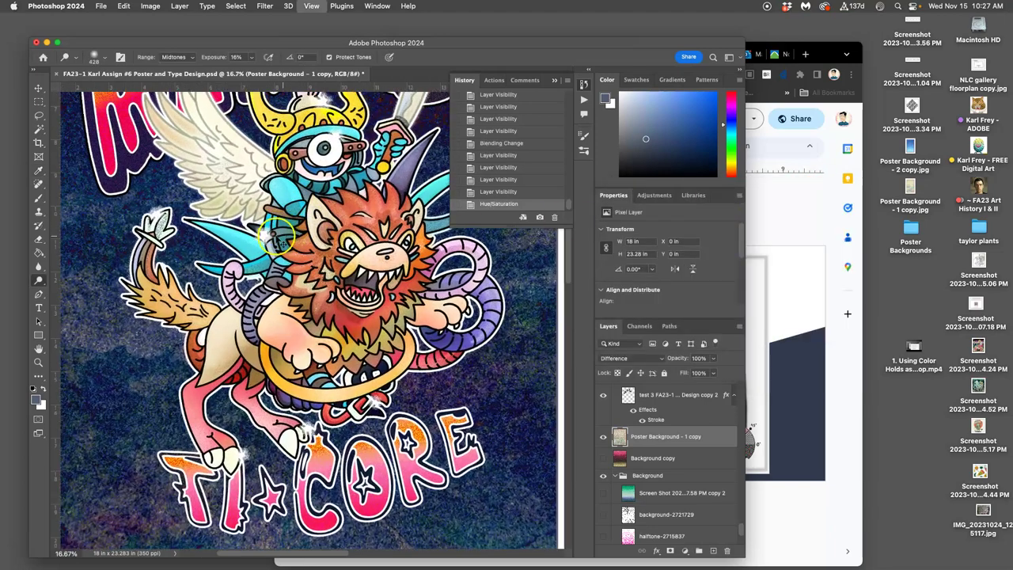
scroll(270, 231, "up", 10)
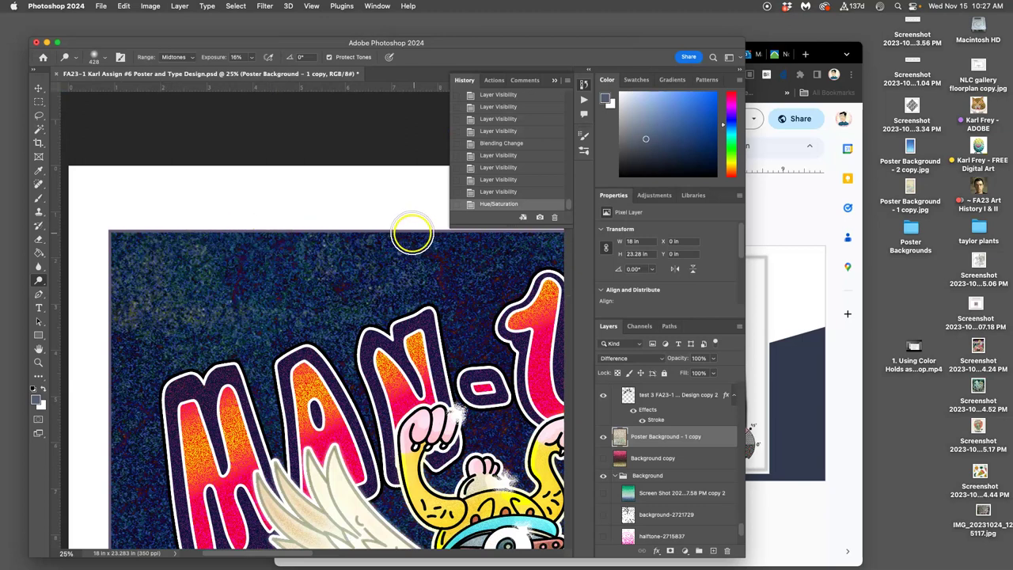
scroll(405, 232, "right", 5)
scroll(681, 420, "up", 5)
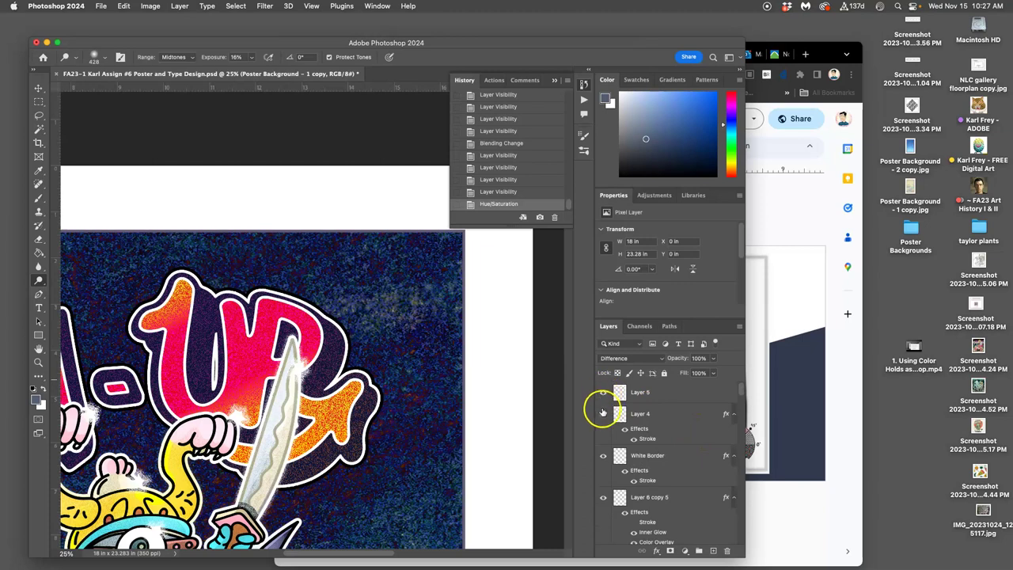
left_click(603, 413)
left_click(603, 415)
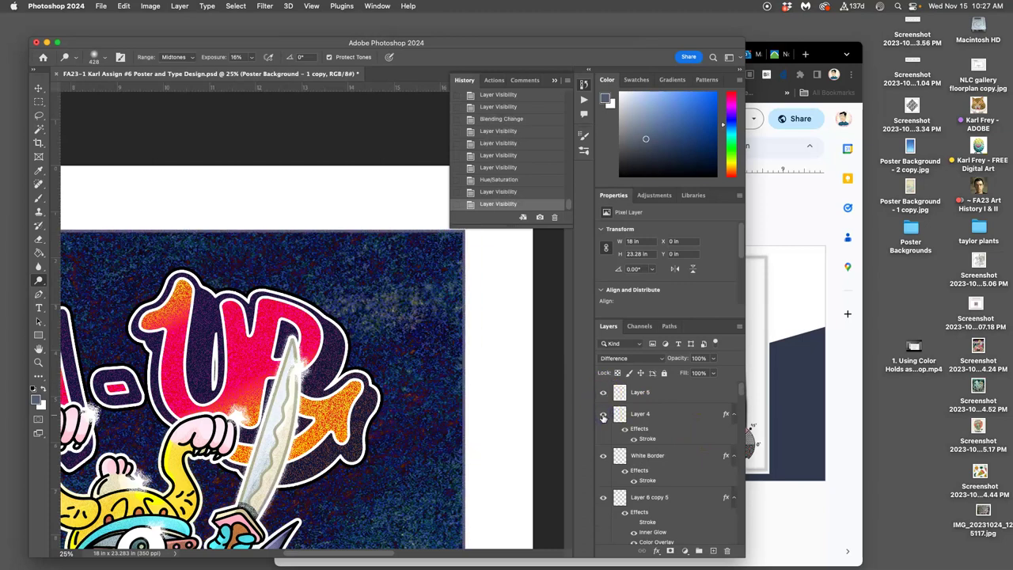
Hide the White Border layer and compare the poster's margin with Layer 5 and Layer 6 copy 5 hidden and shown.
key("super+minus")
left_click(603, 391)
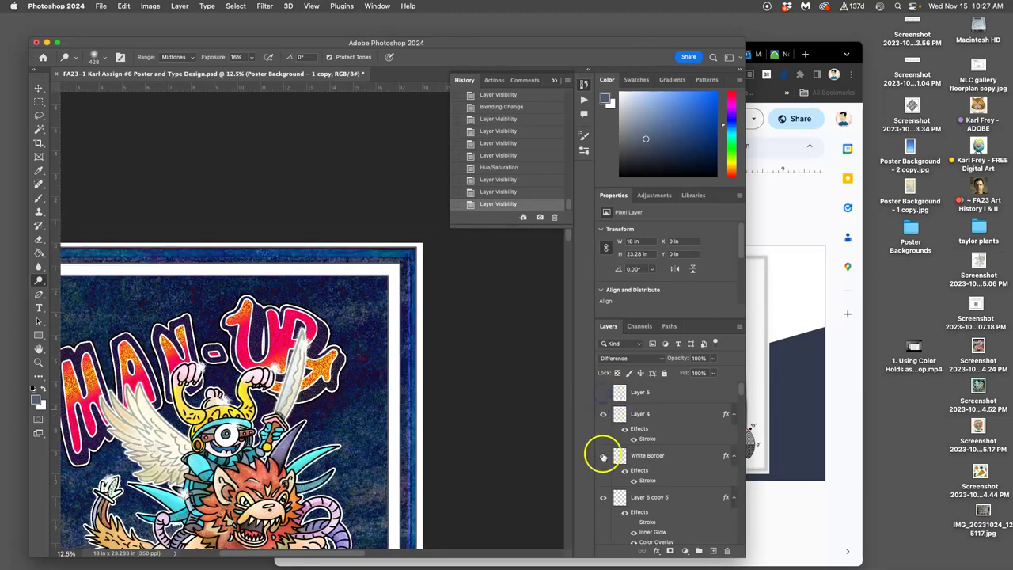
left_click(603, 456)
left_click(603, 499)
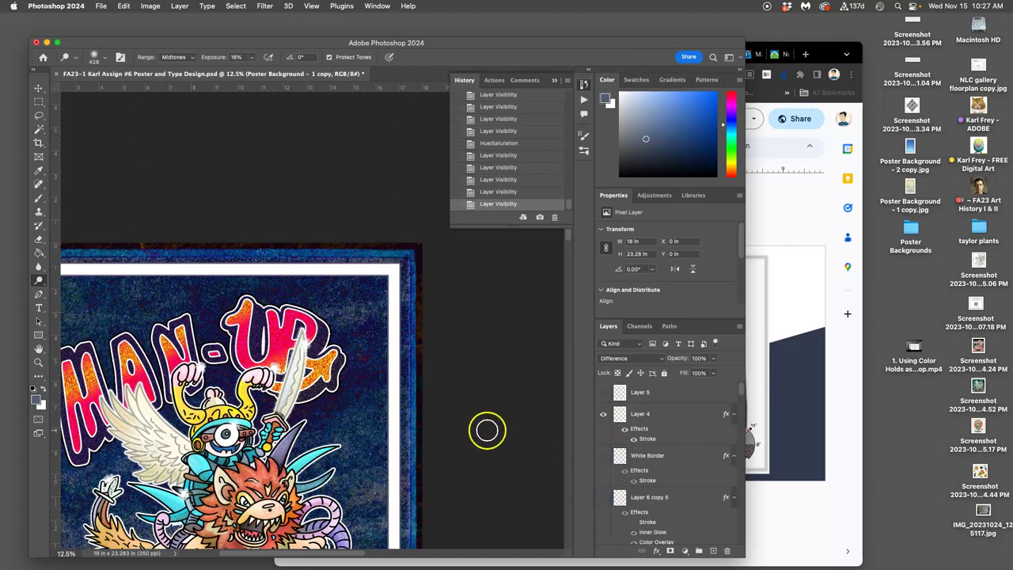
left_click(603, 497)
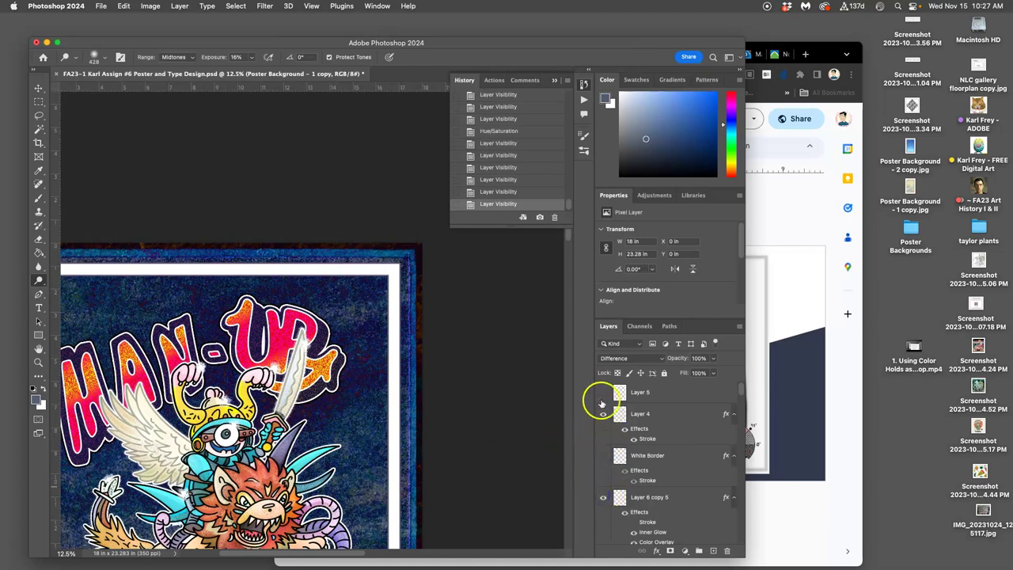
left_click(601, 393)
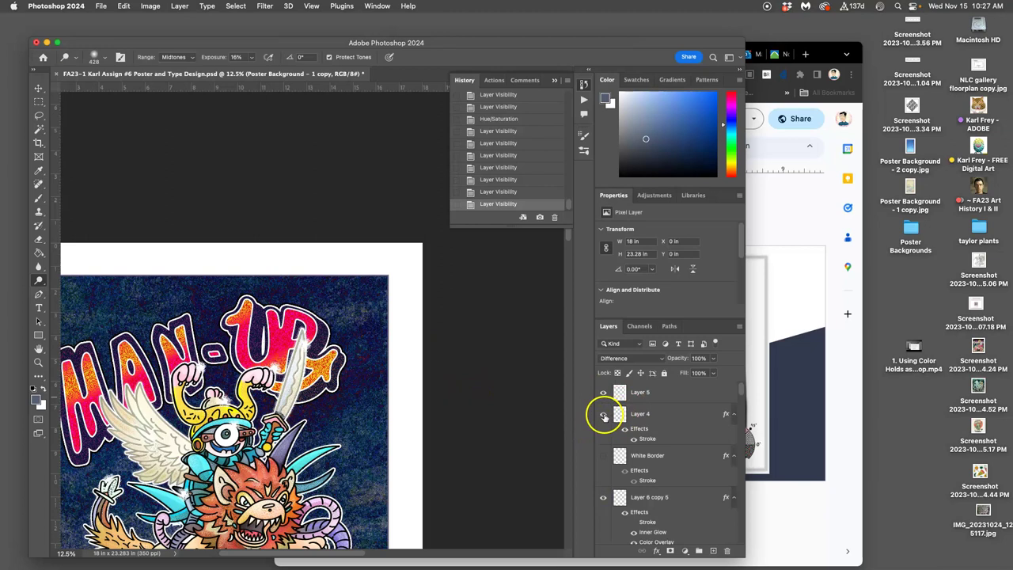
Compare the whole poster with the Layer 4 border hidden and shown.
left_click(603, 414)
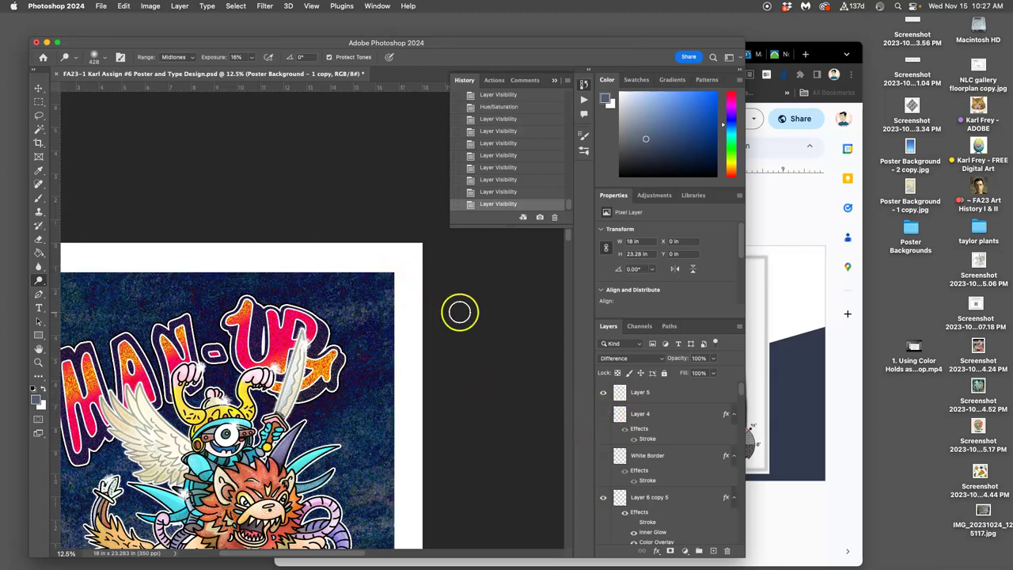
key("super+minus")
key("super+minus")
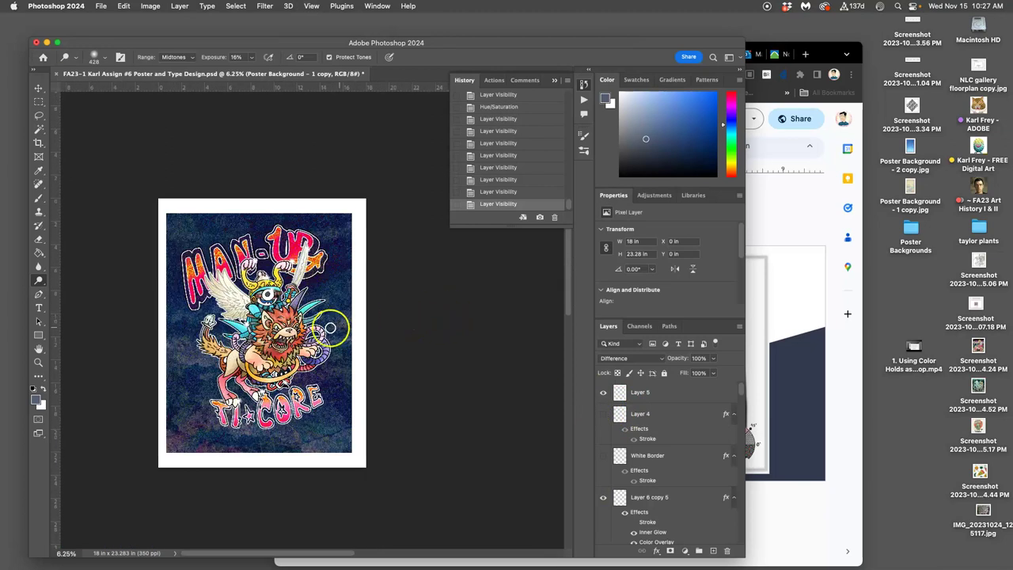
left_click(602, 416)
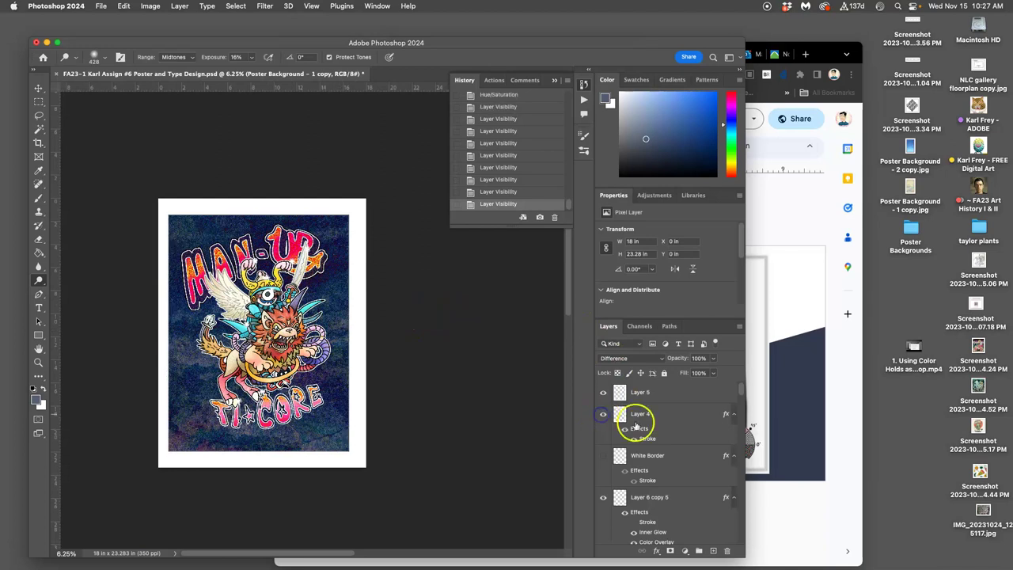
Recolour Layer 4's stroke with colours sampled from the MAN-UP lettering, trying pink ff0055 before choosing yellow efc113.
double_click(643, 438)
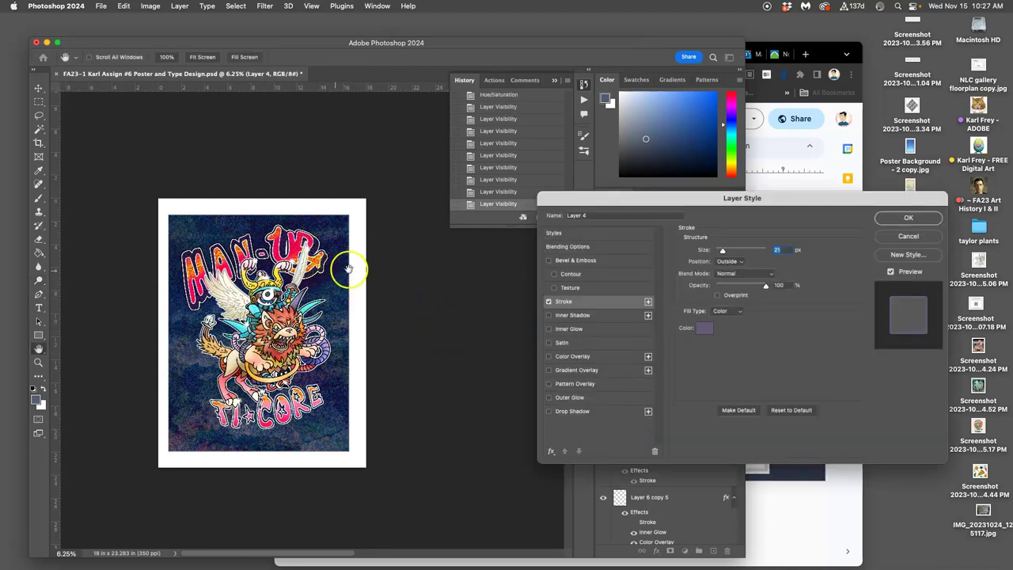
left_click(704, 329)
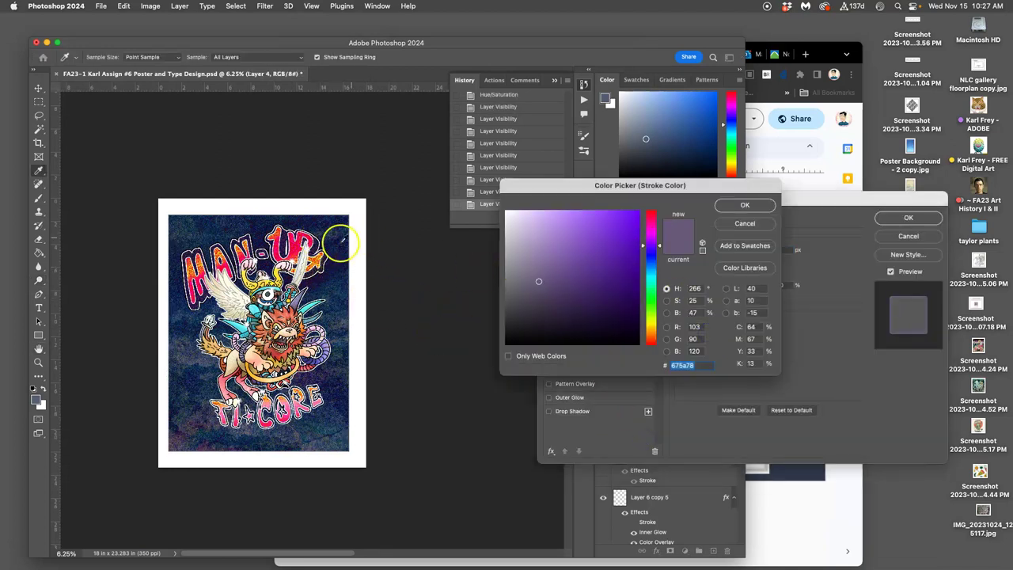
left_click(279, 235)
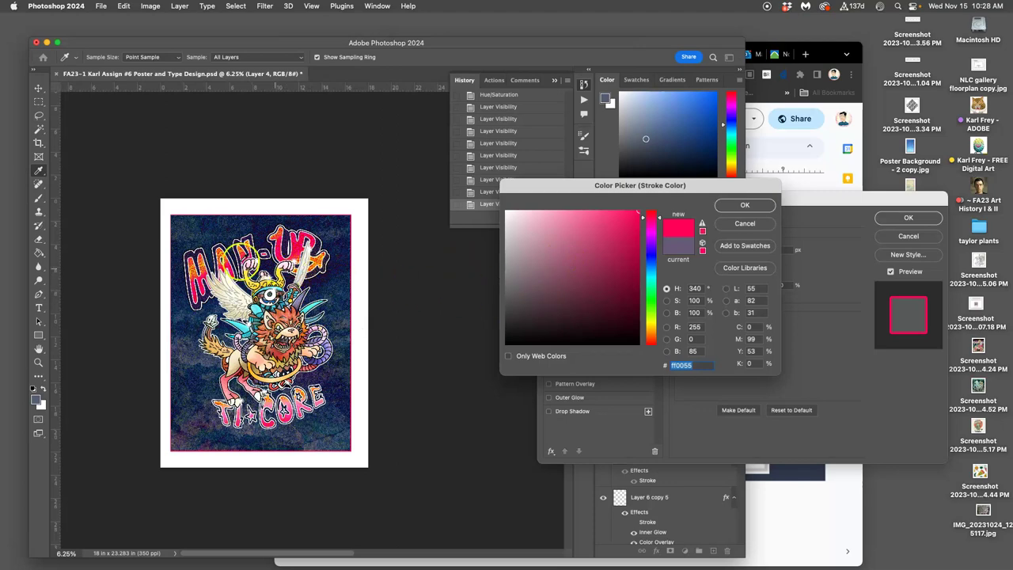
left_click(222, 254)
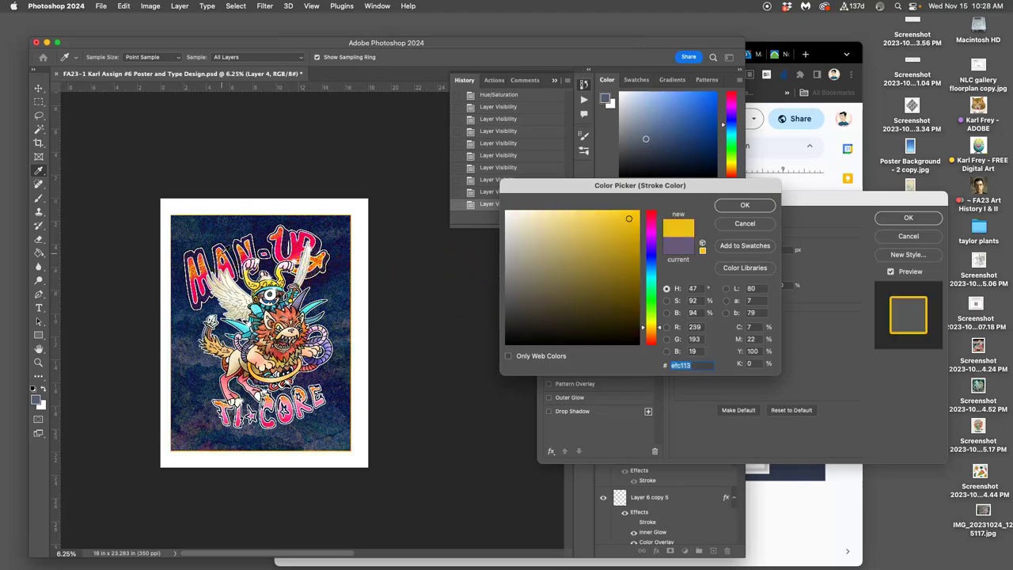
Examine the yellow stroke preview along the poster's edges up close and accept the Layer 4 stroke colour.
key("super+plus")
key("super+plus")
key("super+plus")
key("super+plus")
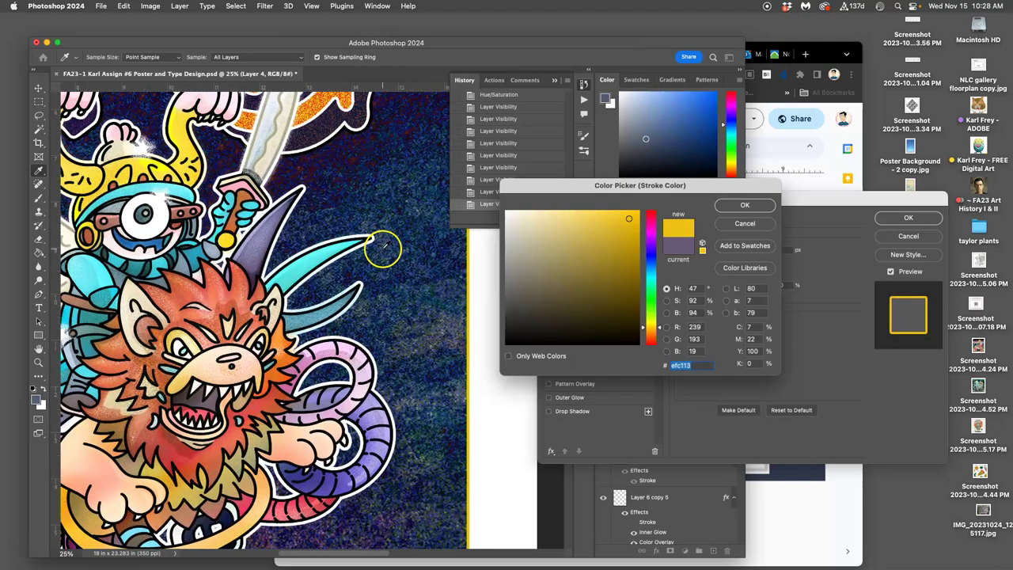
scroll(382, 249, "right", 2)
scroll(412, 221, "up", 10)
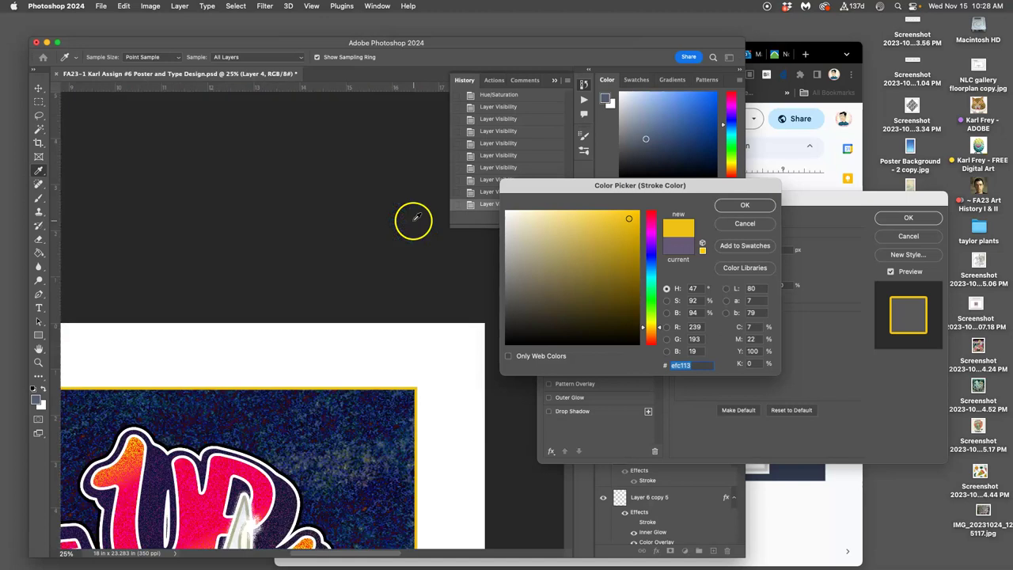
scroll(301, 355, "up", 5)
scroll(301, 356, "left", 2)
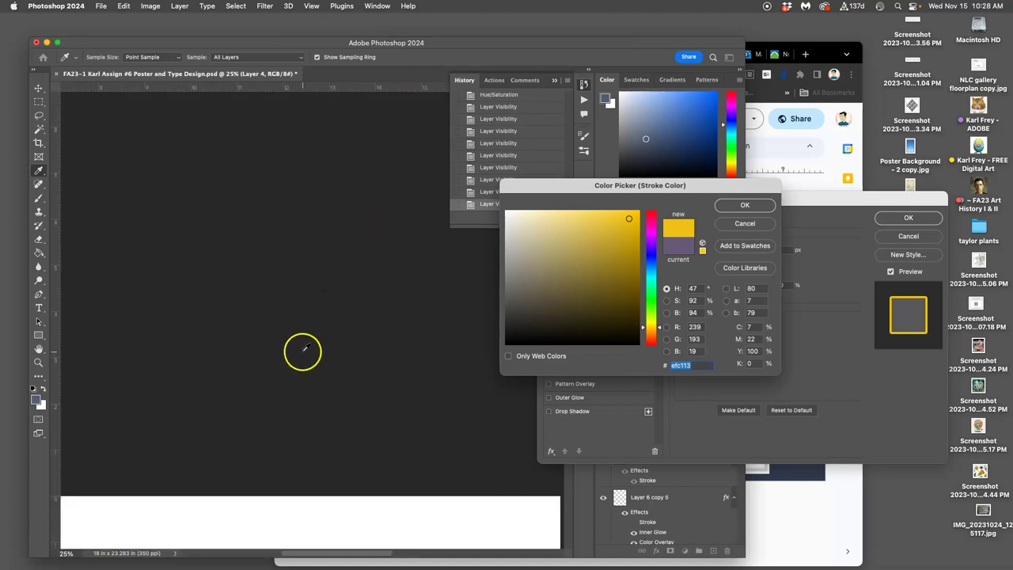
scroll(280, 396, "down", 15)
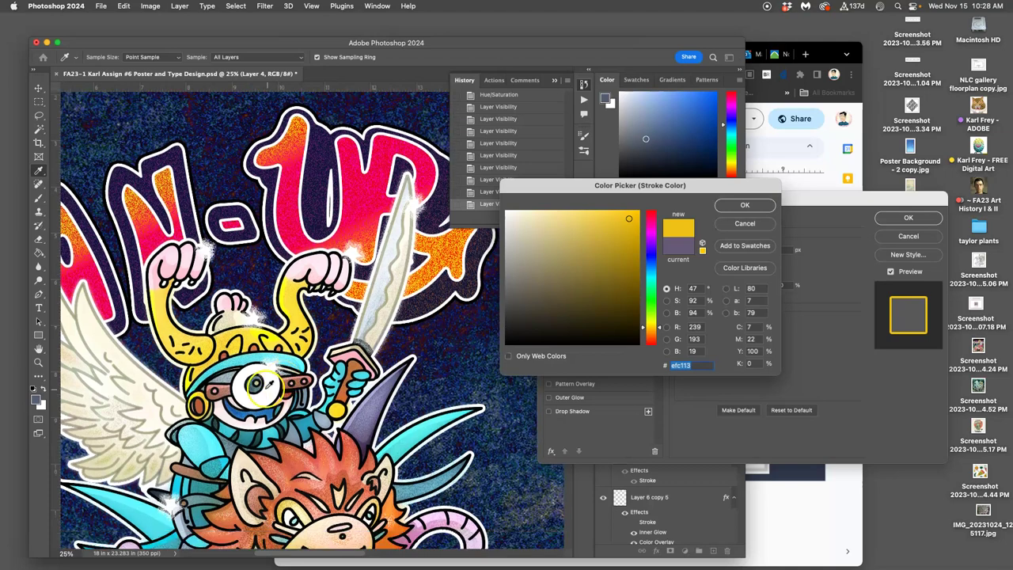
scroll(267, 387, "left", 15)
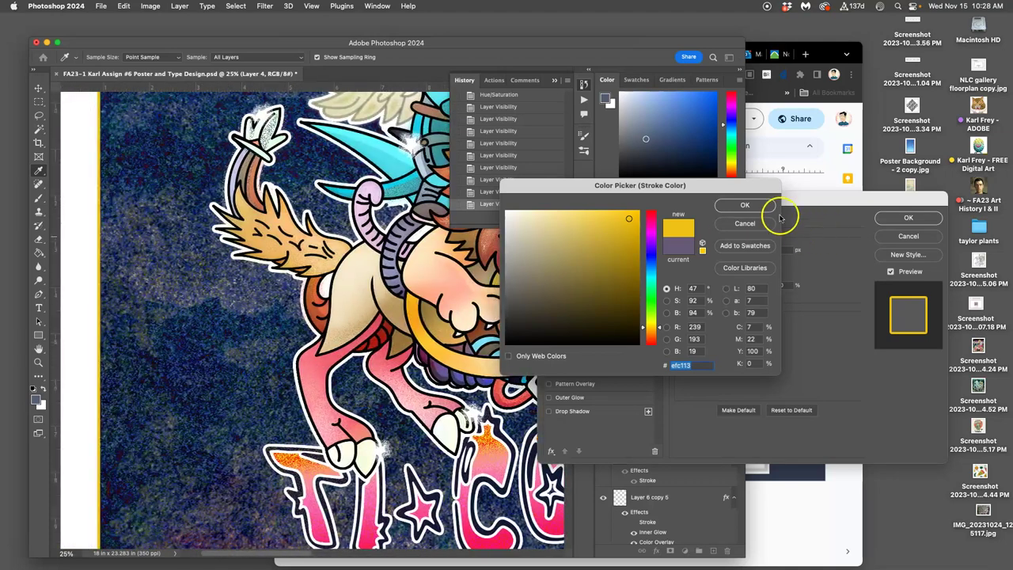
left_click(752, 208)
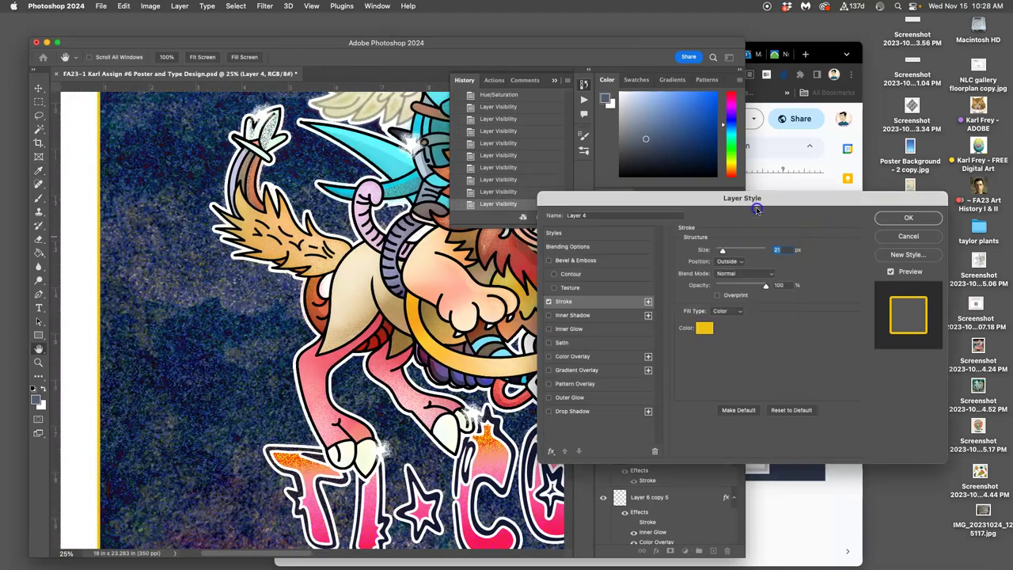
left_click(910, 218)
Examine the whole poster to judge how the yellow border works with the artwork and background.
key("super+minus")
key("super+minus")
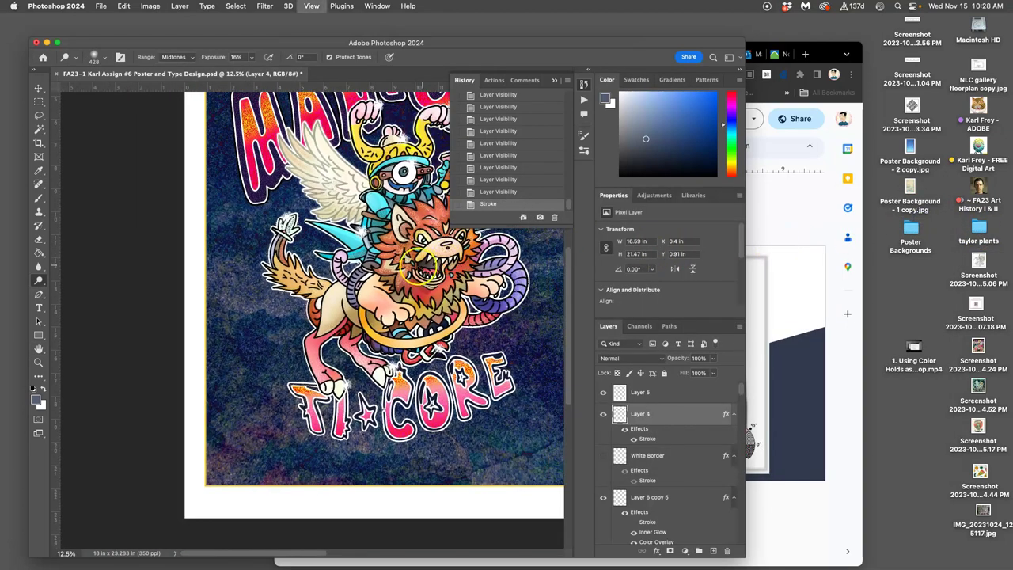
key("super+minus")
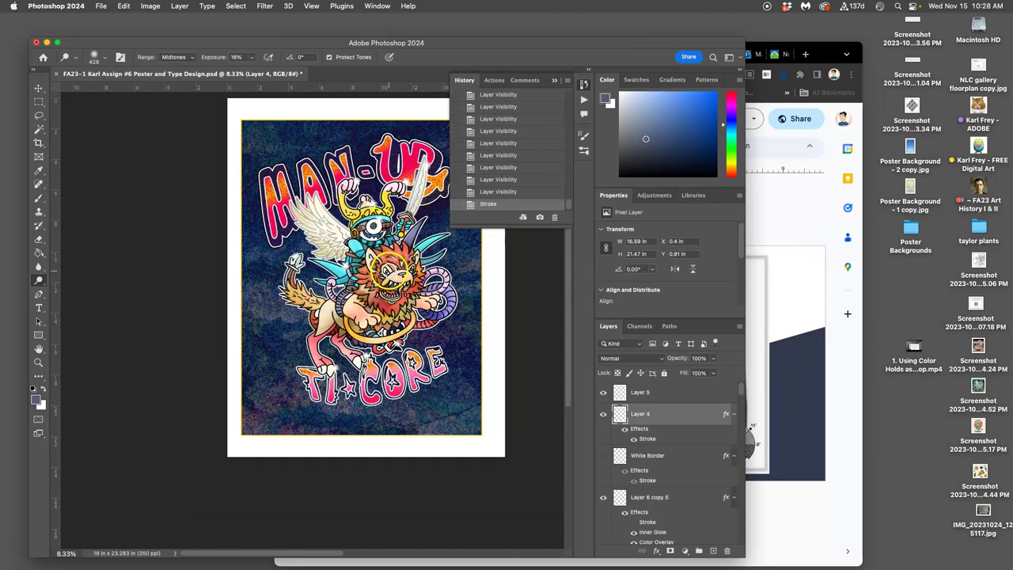
scroll(387, 270, "up", 2)
scroll(388, 270, "right", 2)
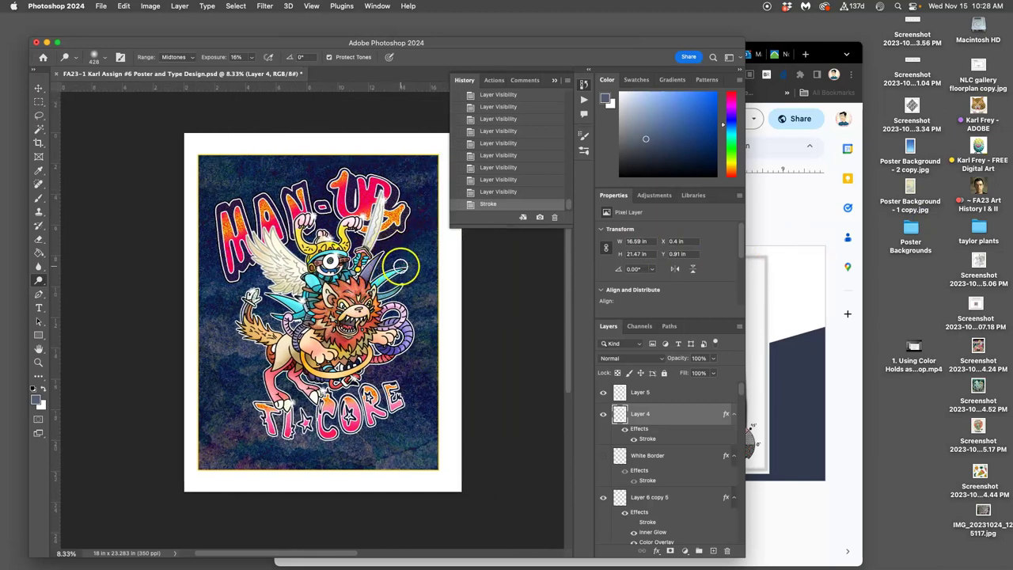
scroll(400, 267, "right", 1)
scroll(324, 196, "right", 1)
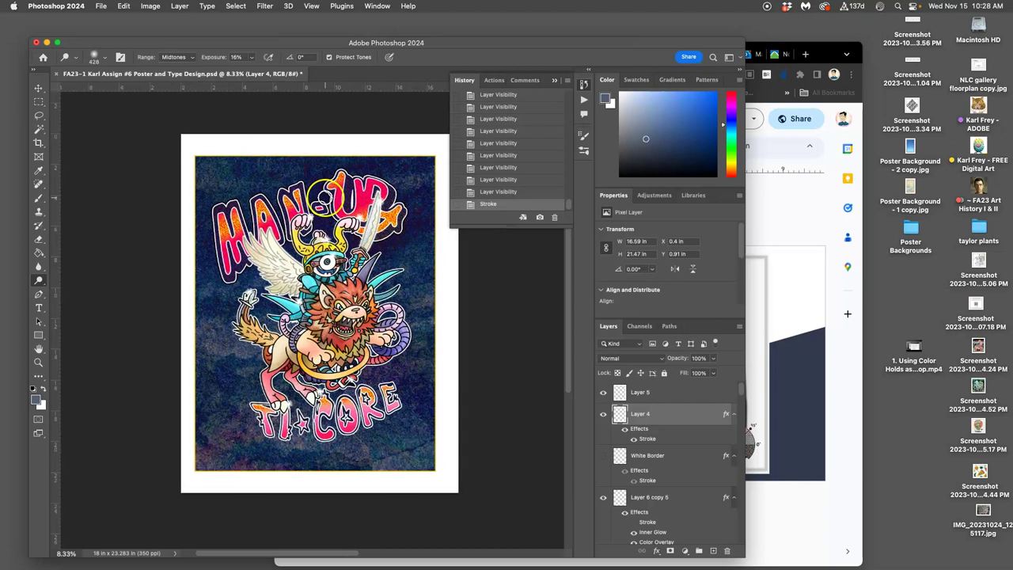
scroll(324, 198, "right", 2)
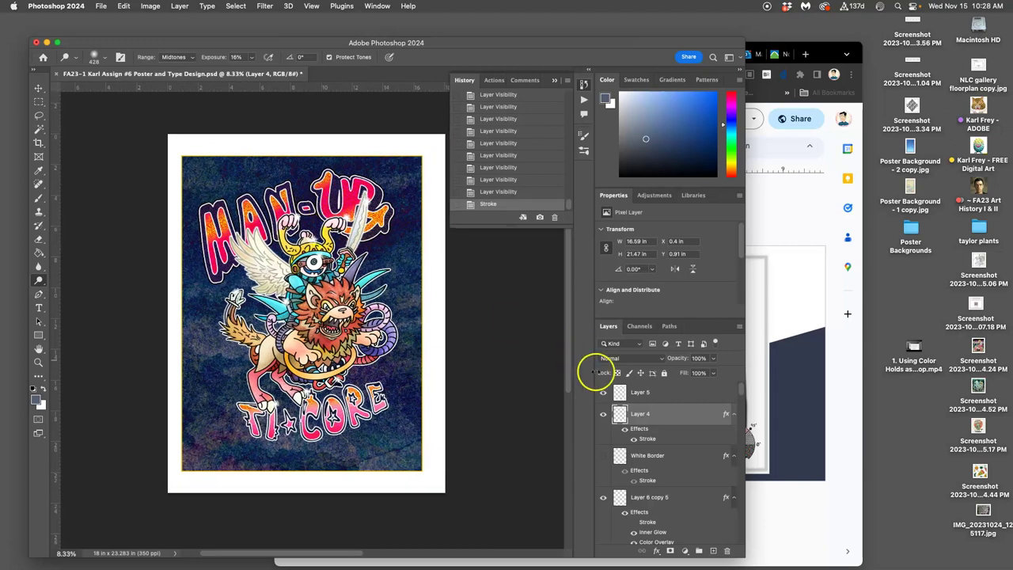
Make Layer 5 the active layer and collapse the History panel to uncover the canvas.
left_click(645, 417)
left_click(645, 395)
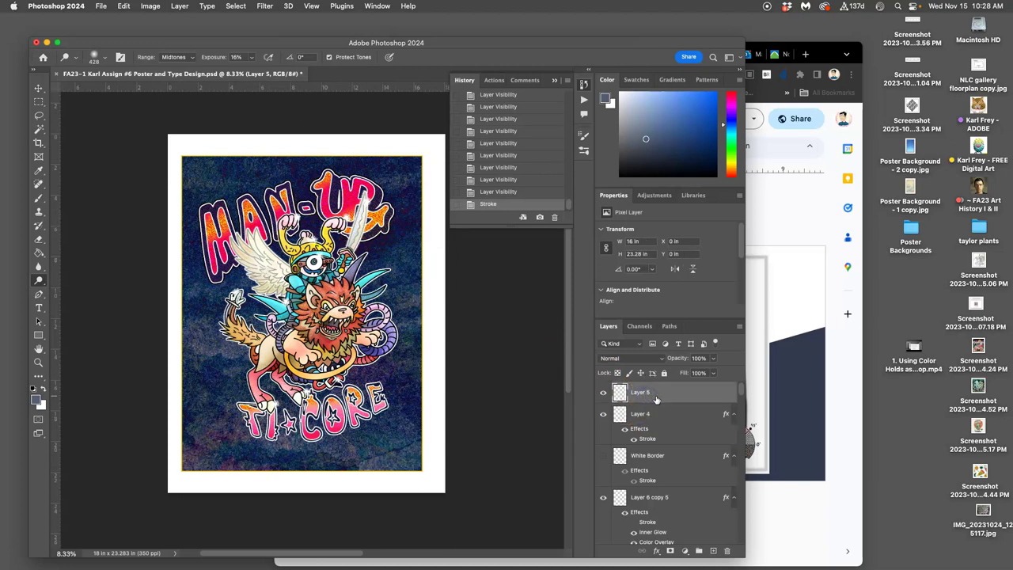
left_click(555, 81)
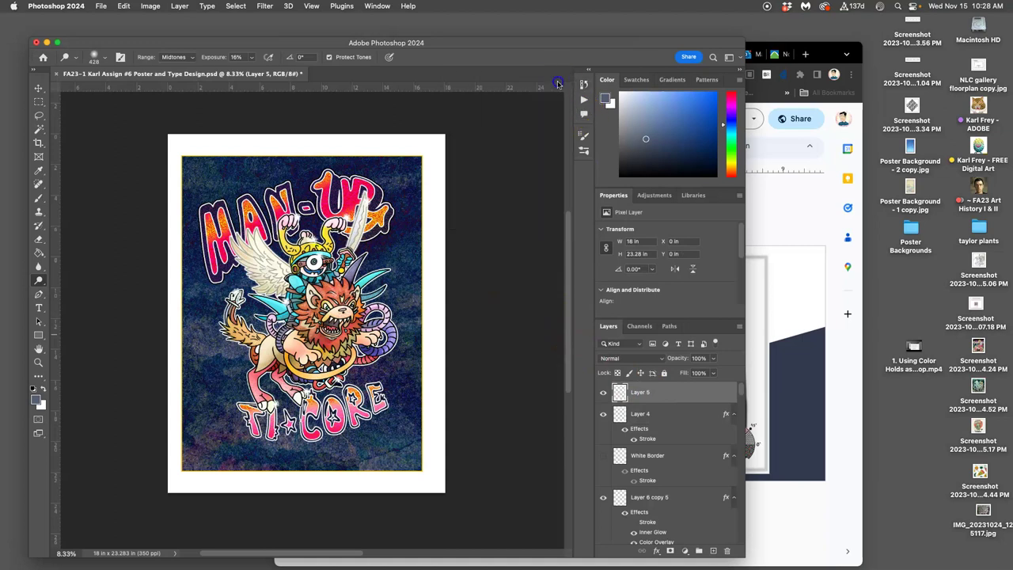
Crop the canvas to about 16.59 × 21.78 in, trimming all four sides to a narrow white margin around the poster.
left_click(38, 142)
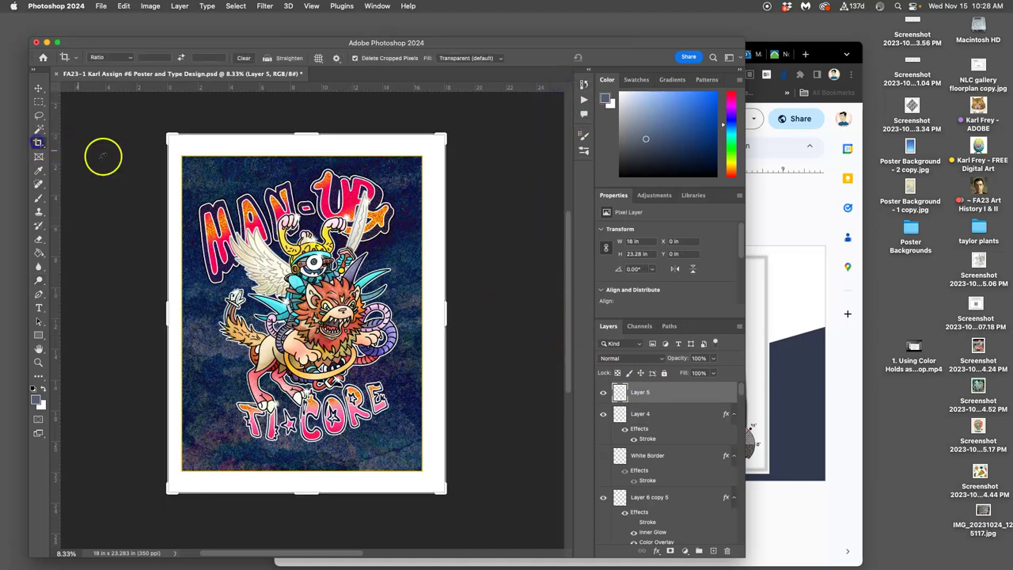
left_click_drag(446, 307, 444, 309)
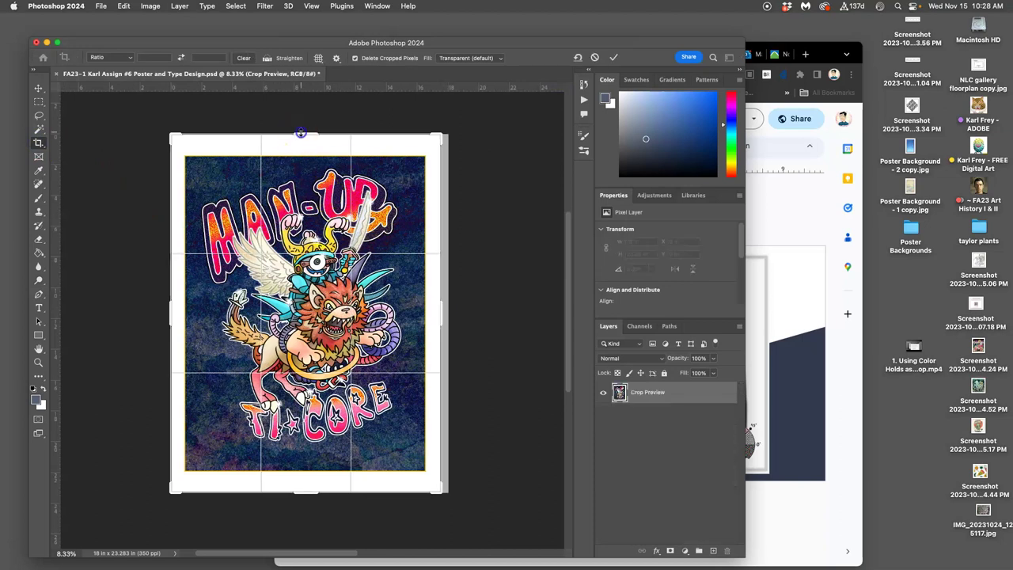
left_click_drag(301, 133, 299, 137)
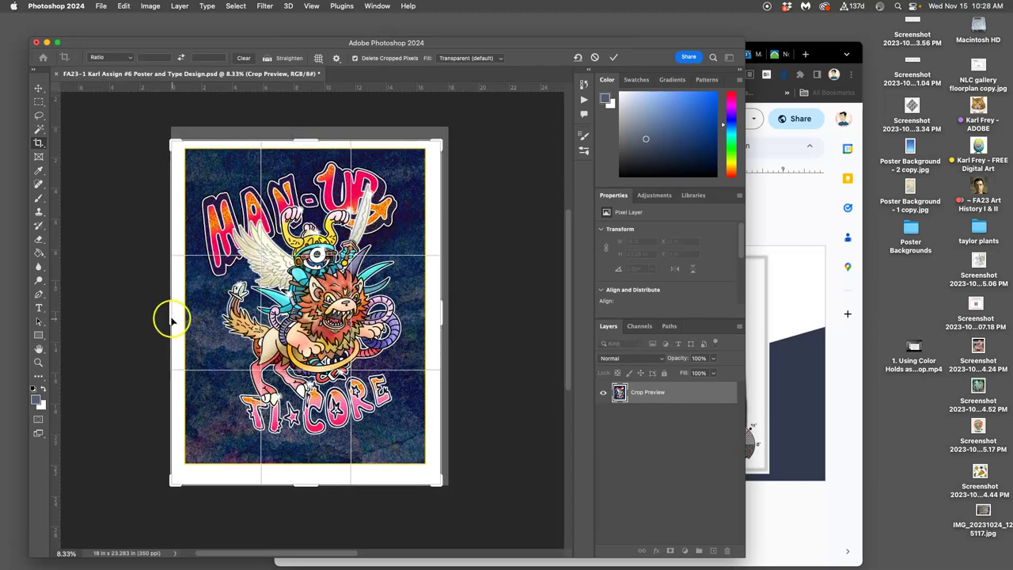
left_click_drag(170, 317, 171, 317)
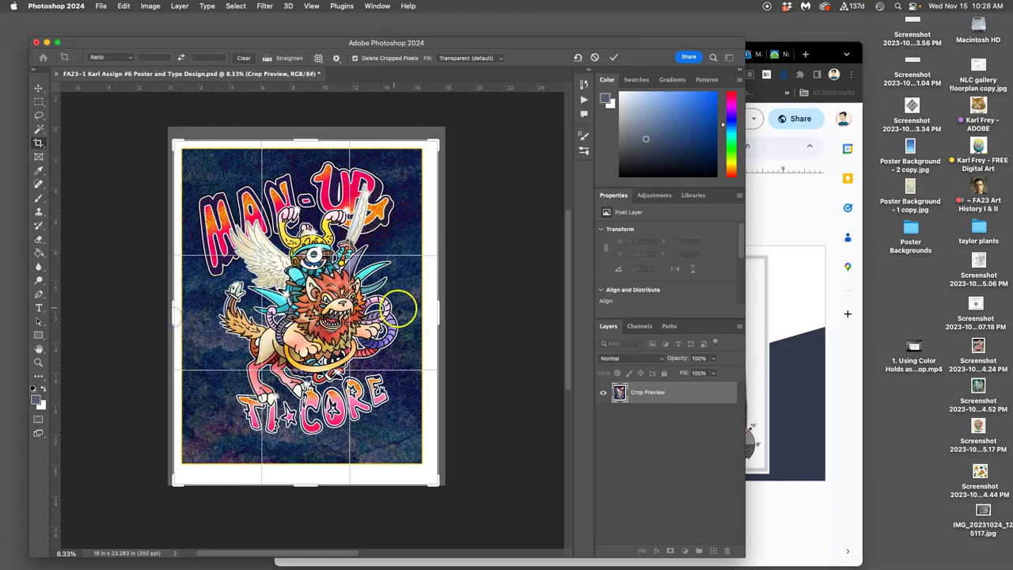
left_click_drag(439, 311, 437, 311)
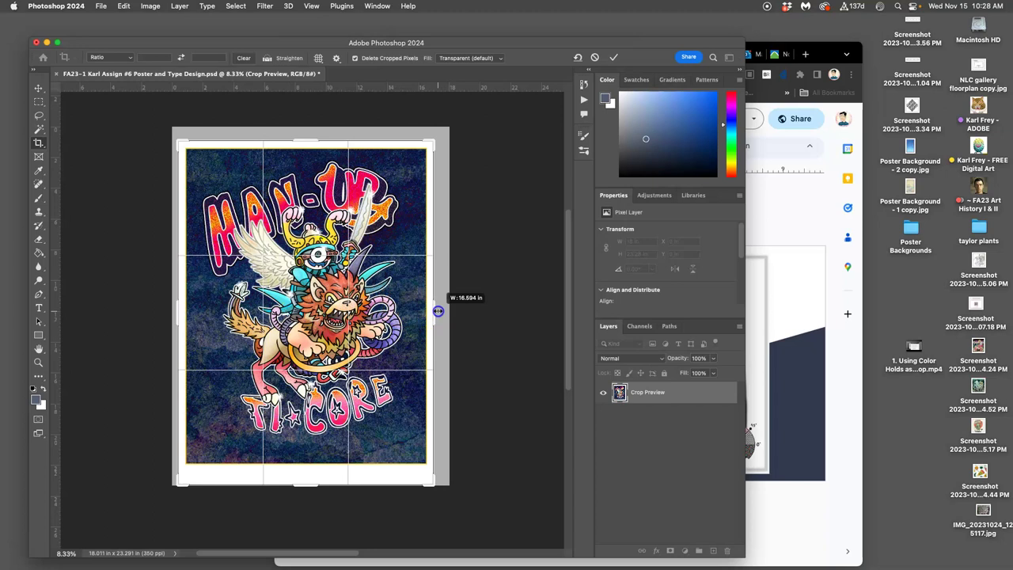
left_click_drag(438, 311, 432, 319)
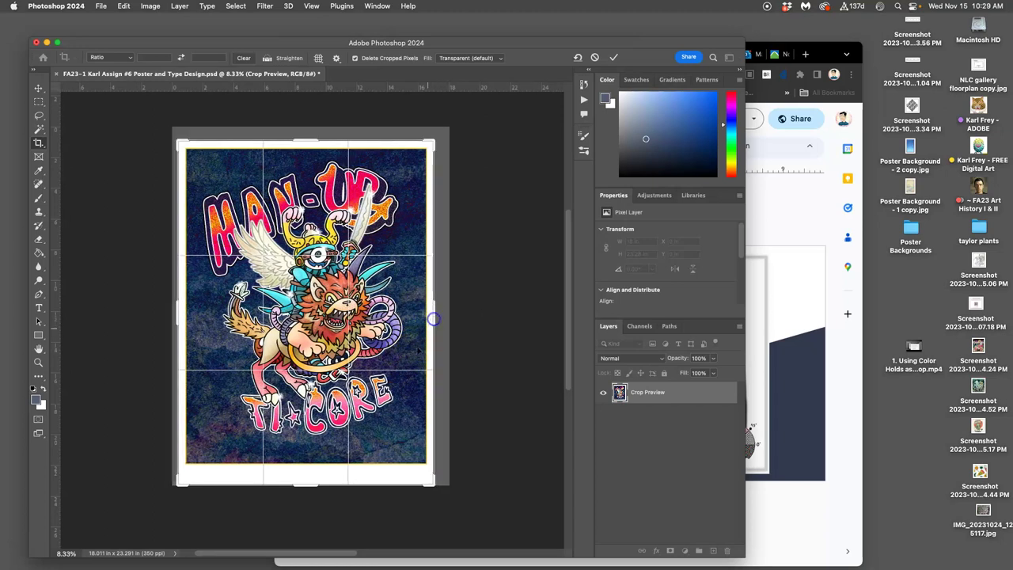
left_click_drag(304, 484, 305, 480)
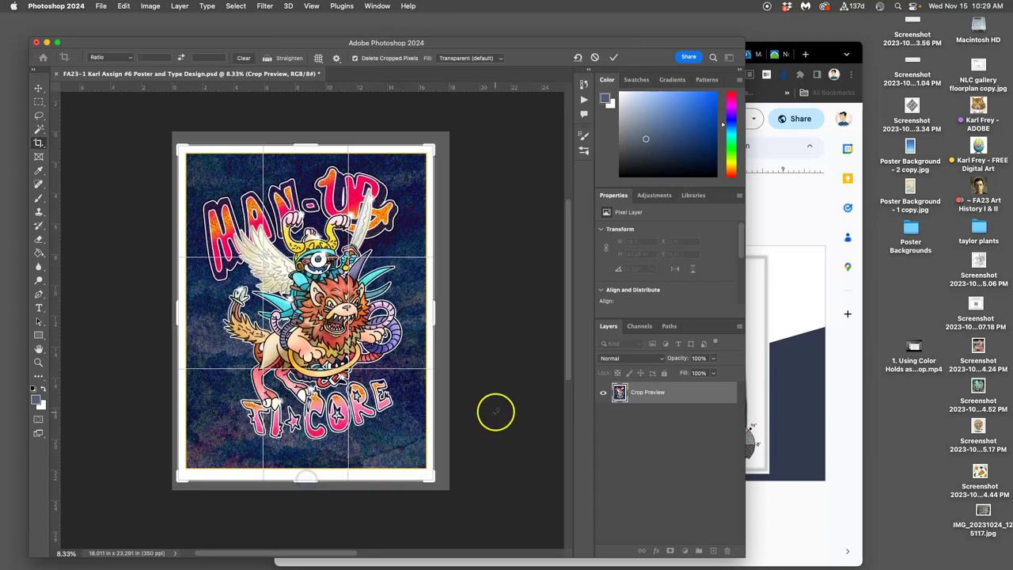
key("Return")
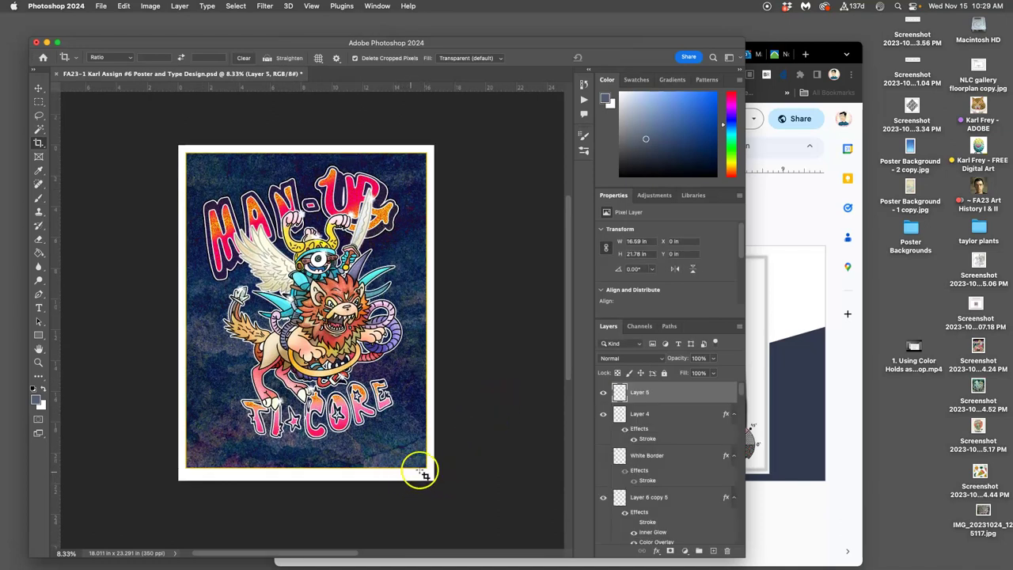
scroll(450, 386, "left", 2)
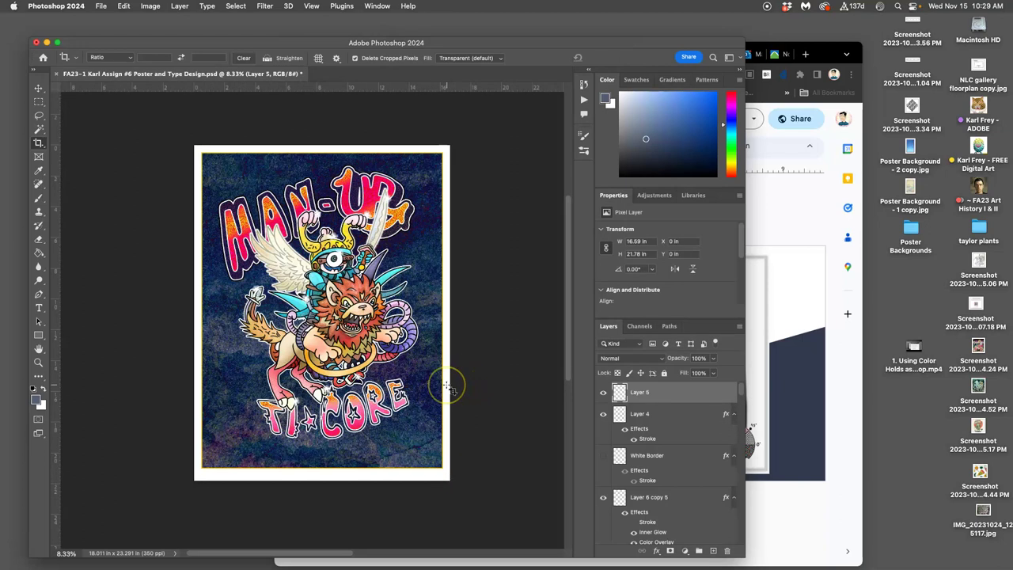
scroll(448, 386, "left", 1)
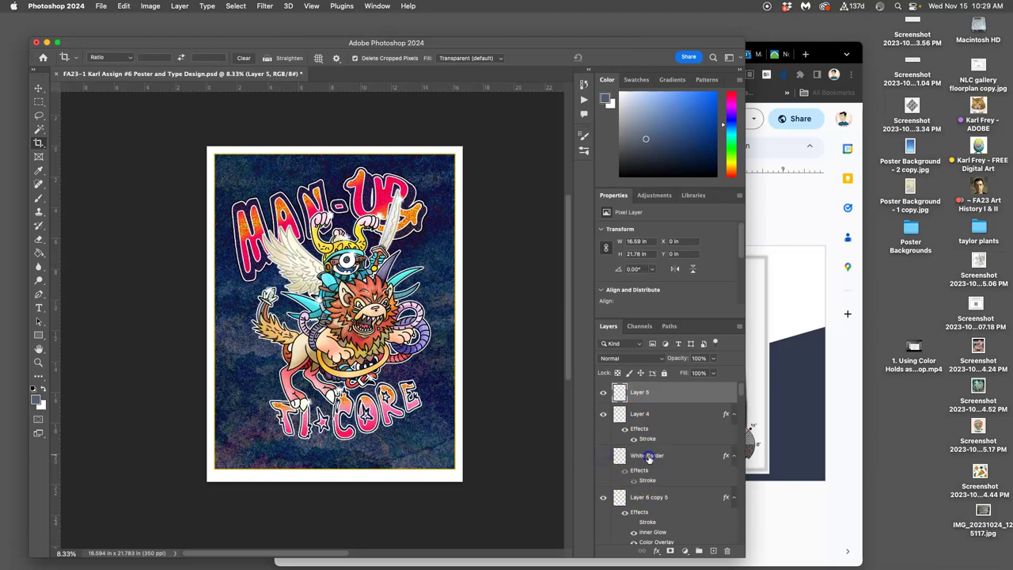
Delete the White Border layer and check Layer 6 copy 5 and Layer 4 by hiding and showing each.
left_click(649, 457)
key("Delete")
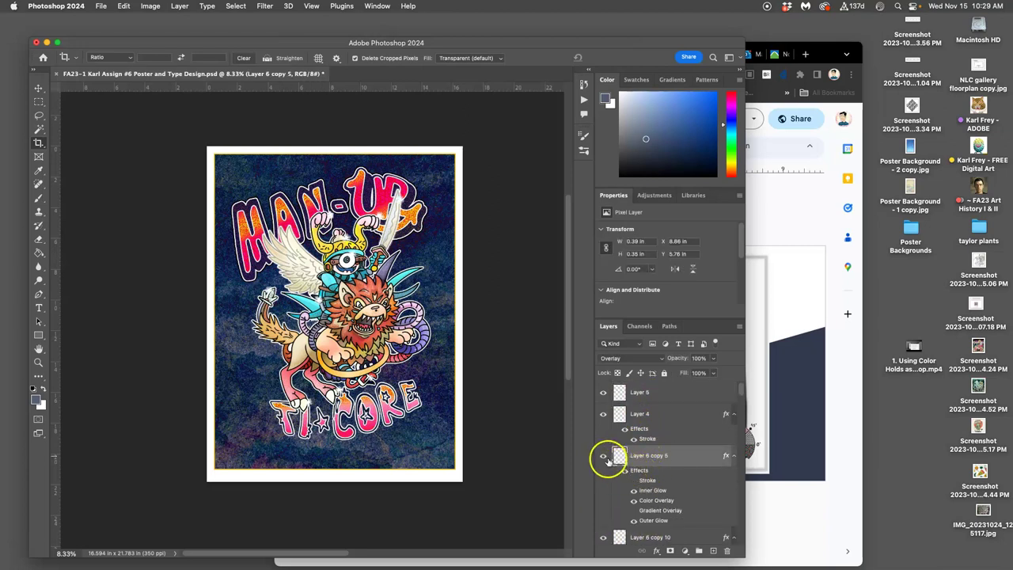
left_click(605, 457)
left_click(605, 458)
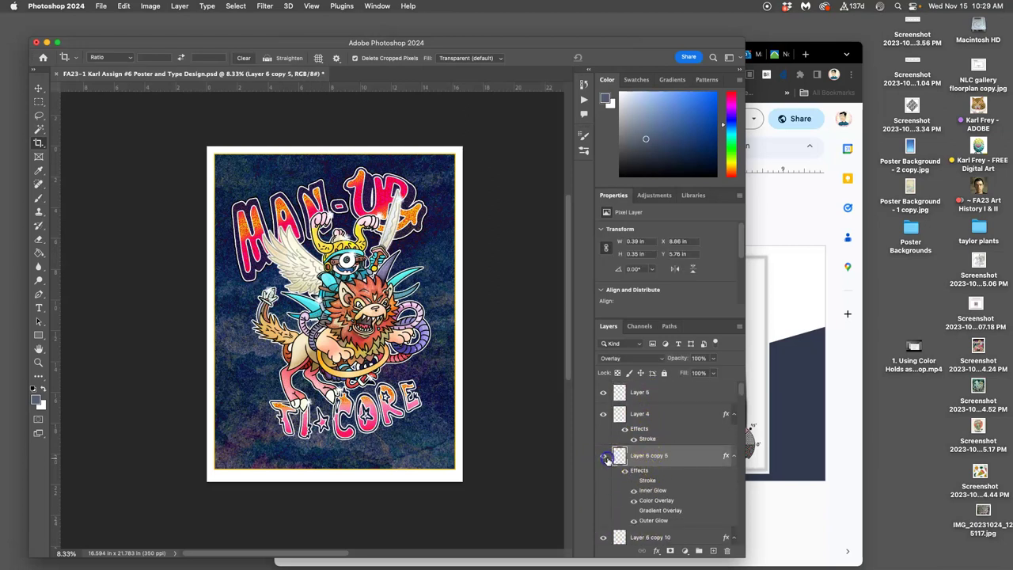
left_click(603, 413)
left_click(603, 414)
Group the run of layers from Layer 6 copy 5 down to Layer 6.
left_click(638, 461)
scroll(647, 470, "down", 6)
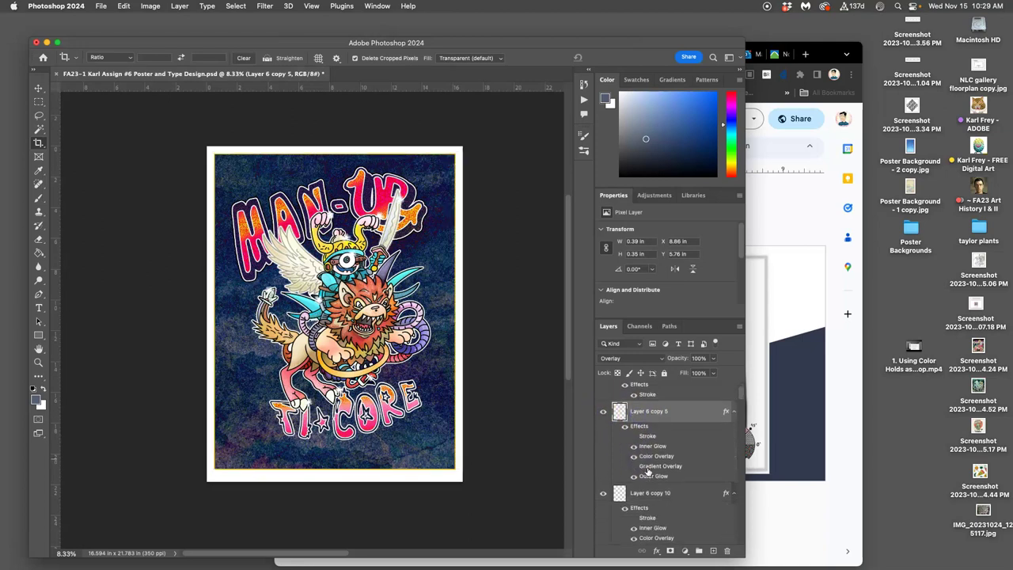
scroll(647, 470, "down", 3)
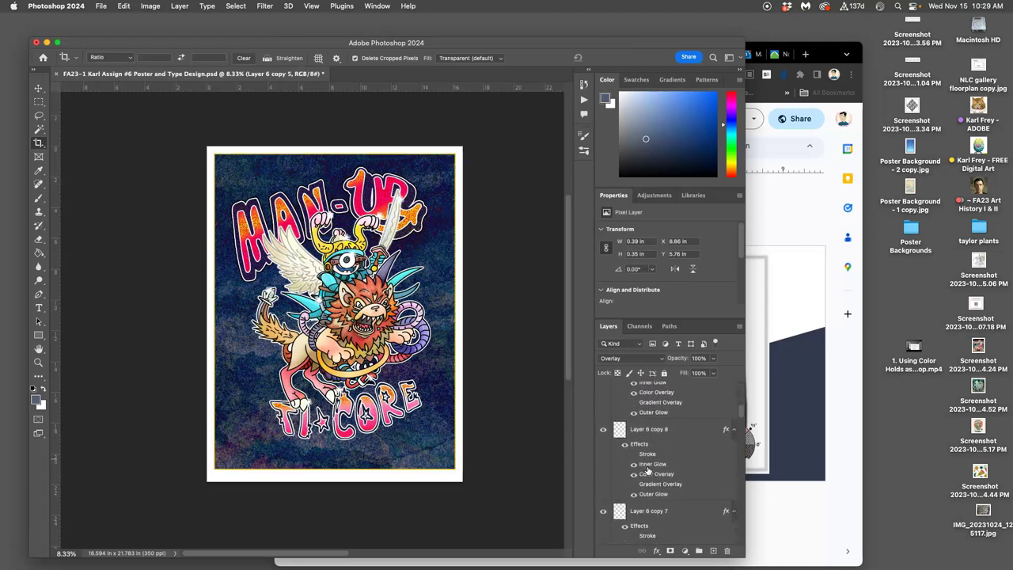
scroll(647, 470, "down", 10)
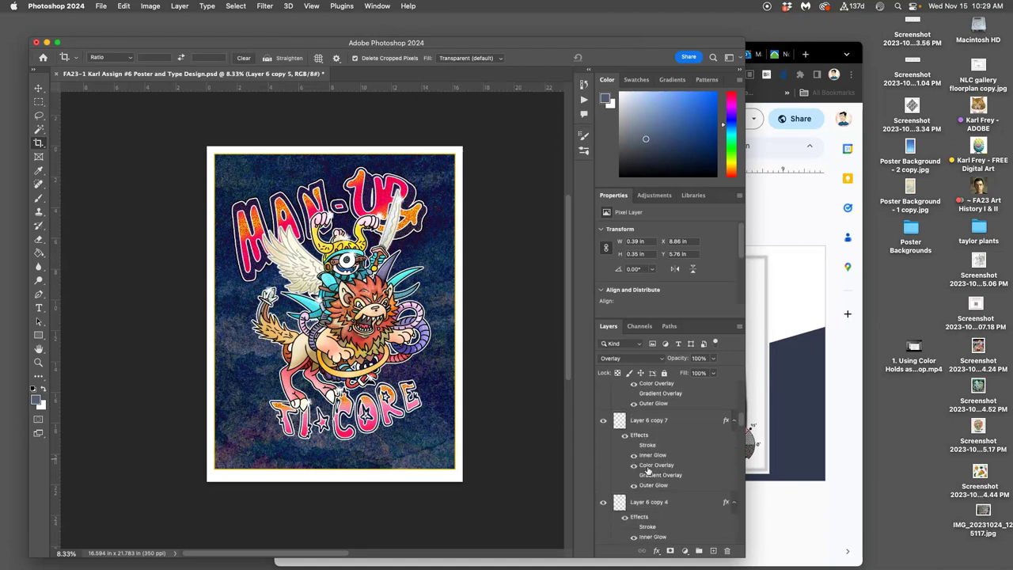
scroll(647, 470, "down", 5)
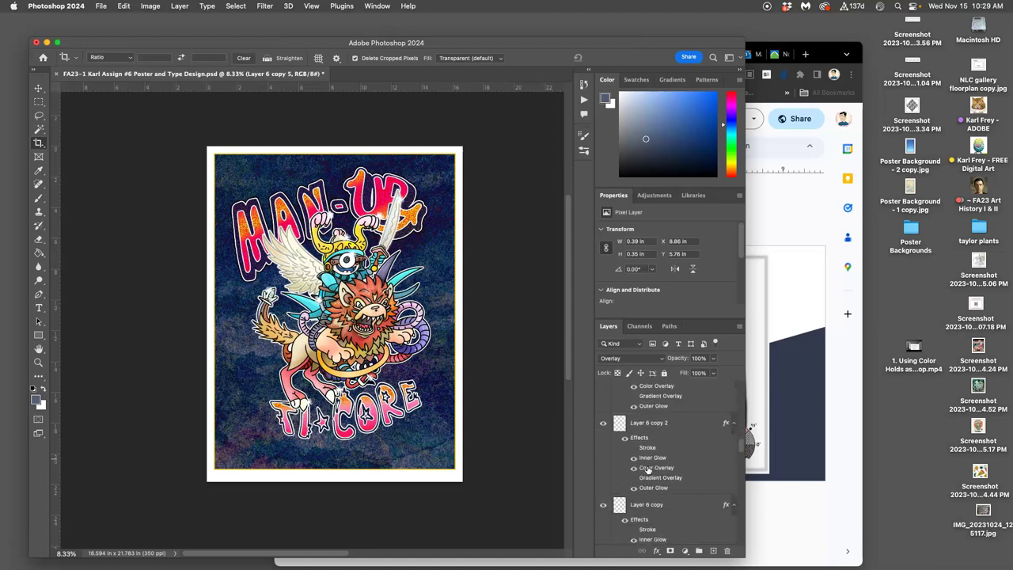
scroll(647, 470, "down", 3)
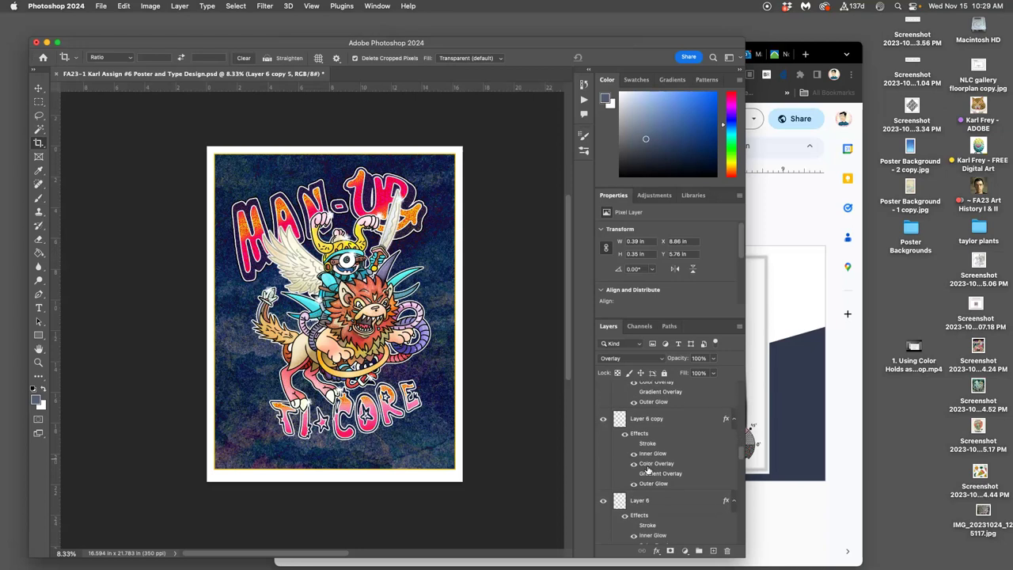
left_click(647, 469, "shift")
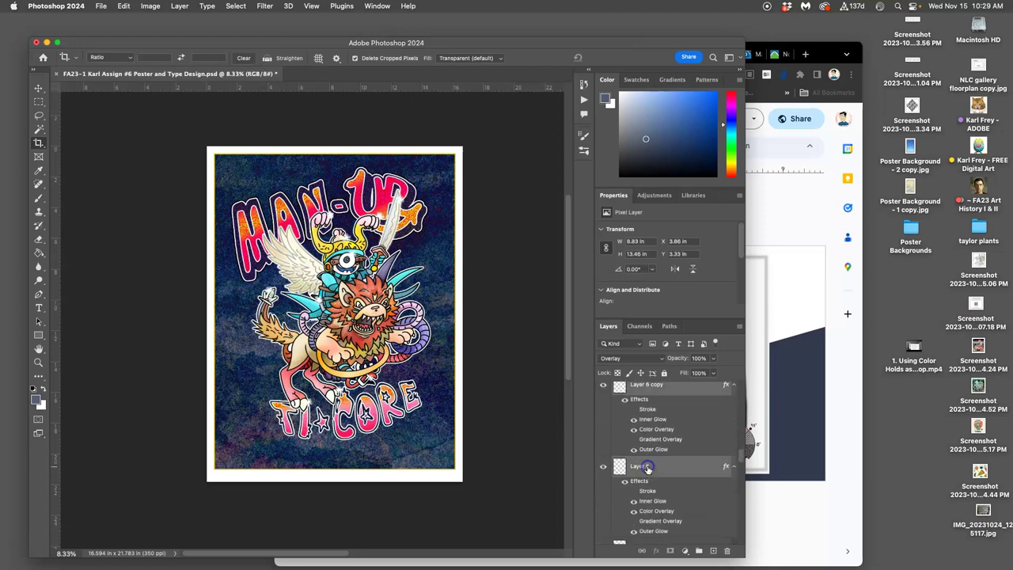
left_click(699, 550)
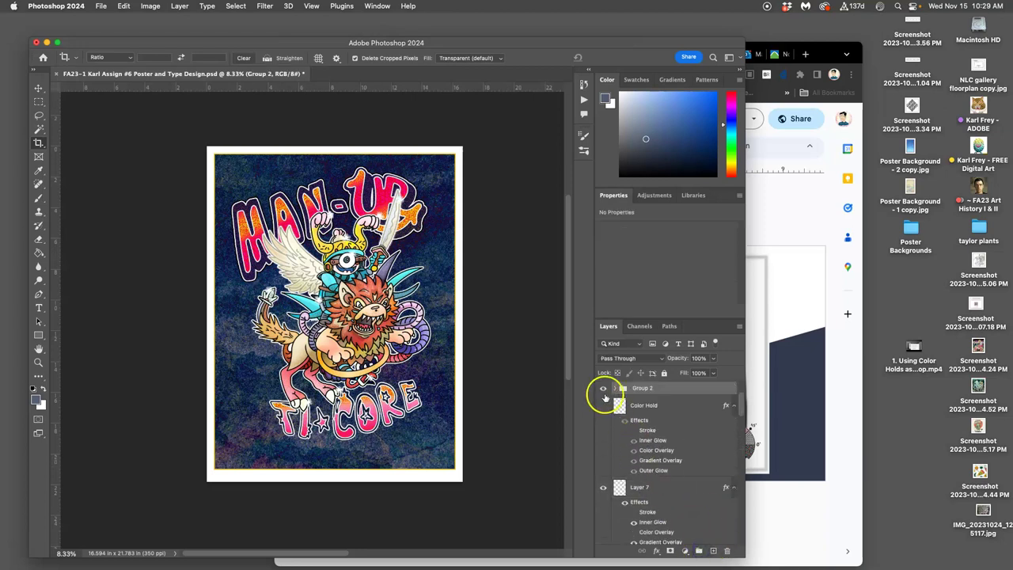
Compare the poster with the new group of Layer 6 glow layers hidden and shown.
left_click(604, 388)
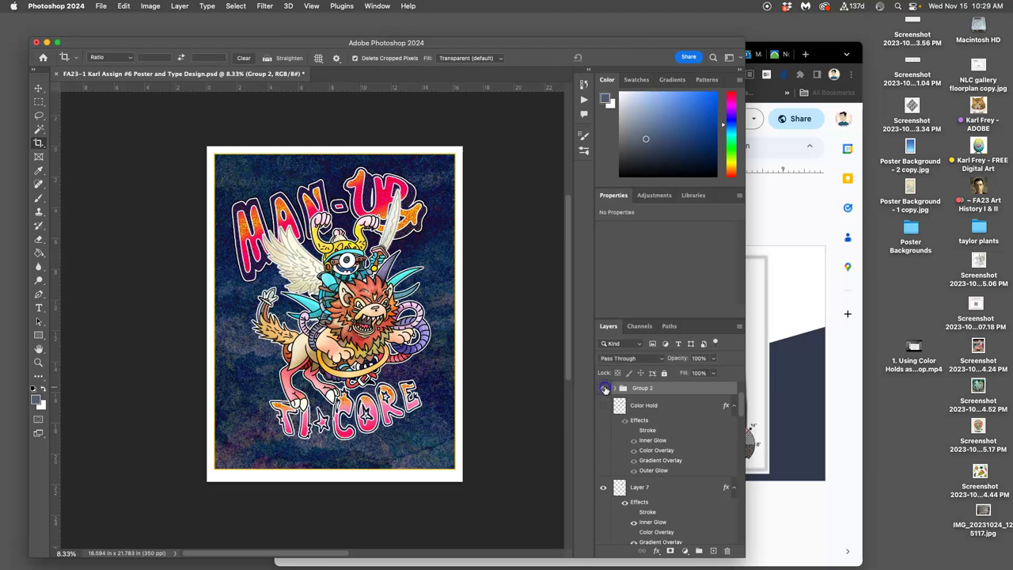
left_click(605, 389)
left_click(605, 388)
left_click(604, 389)
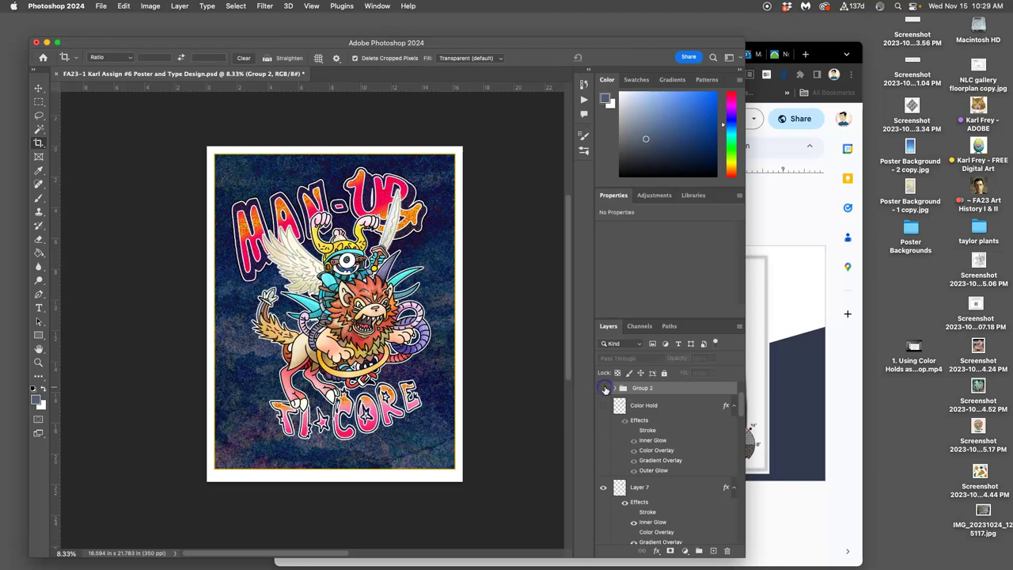
left_click(605, 389)
left_click(604, 389)
left_click(605, 389)
left_click(605, 389)
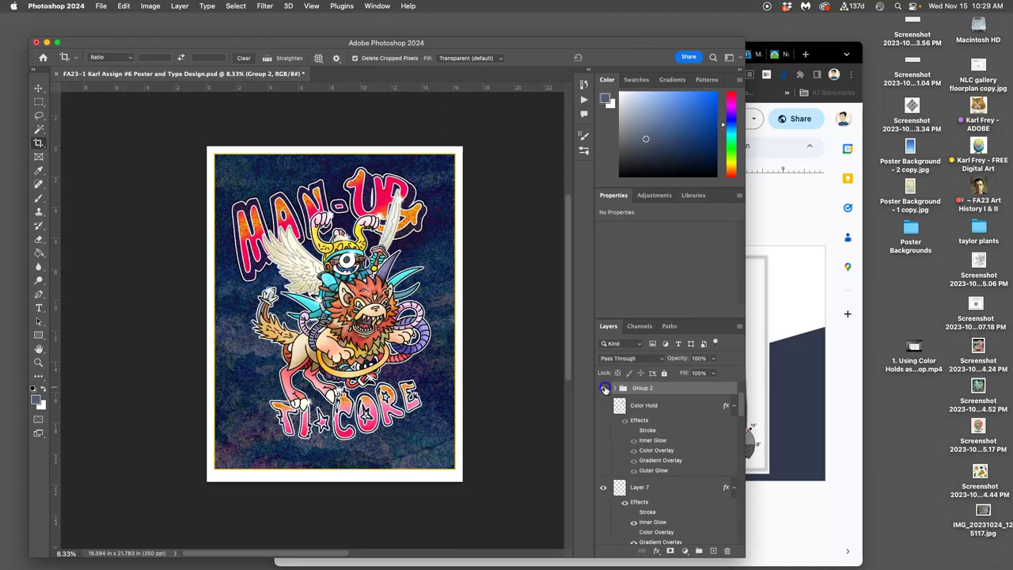
left_click(605, 389)
left_click(605, 388)
Merge the group of Layer 6 glow layers into a single layer.
right_click(654, 389)
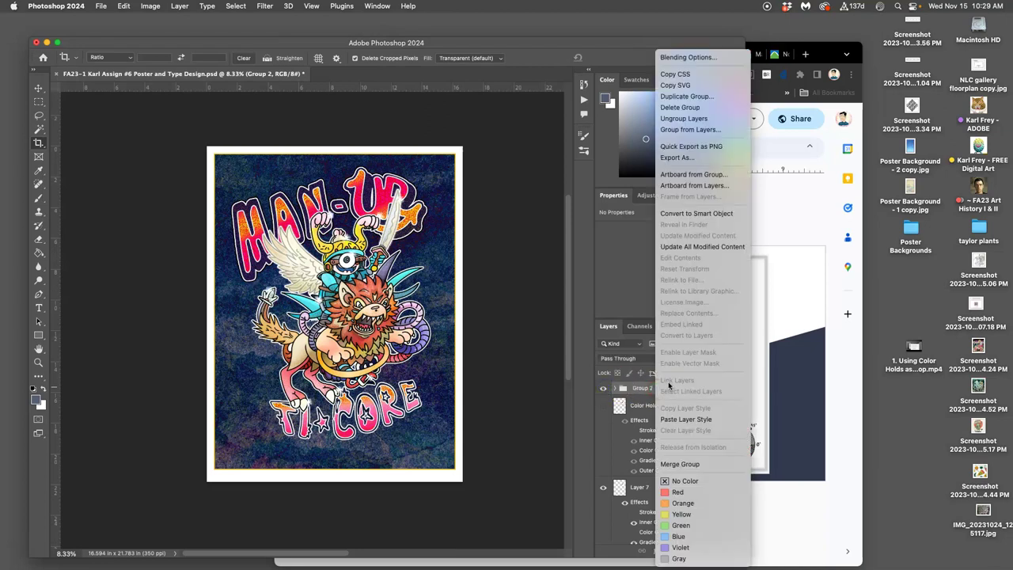
left_click(681, 464)
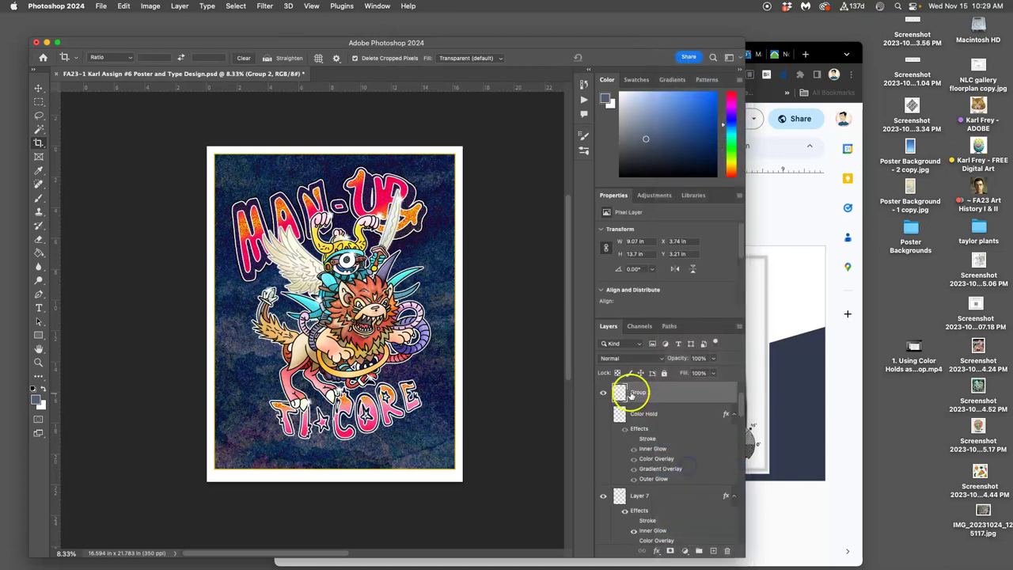